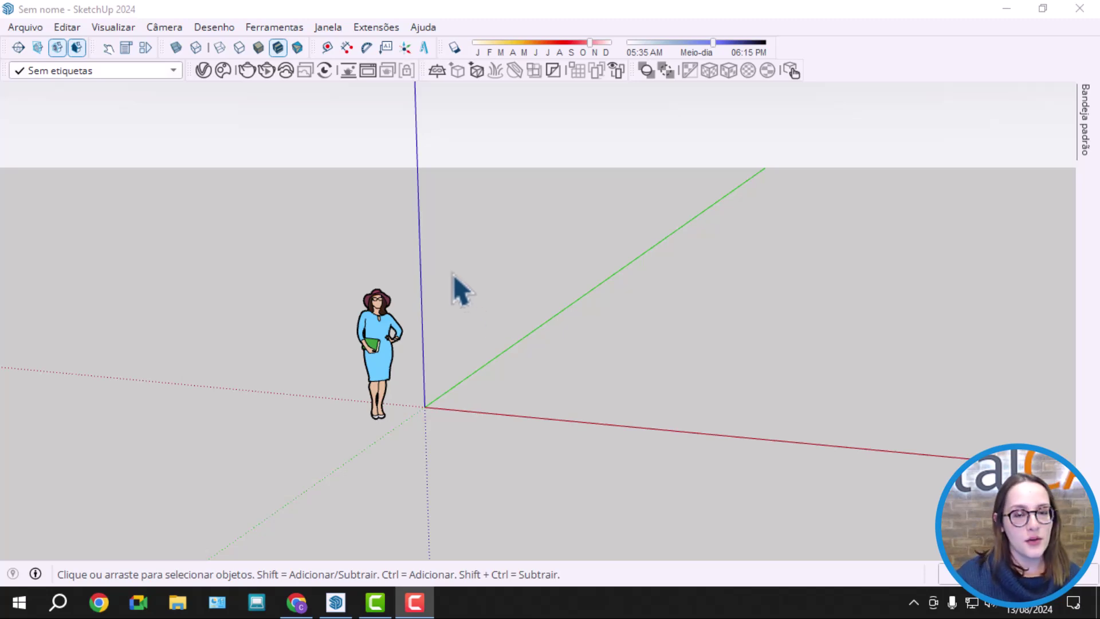
Start PreDesign and look through the existing and demonstration studies.
click(456, 288)
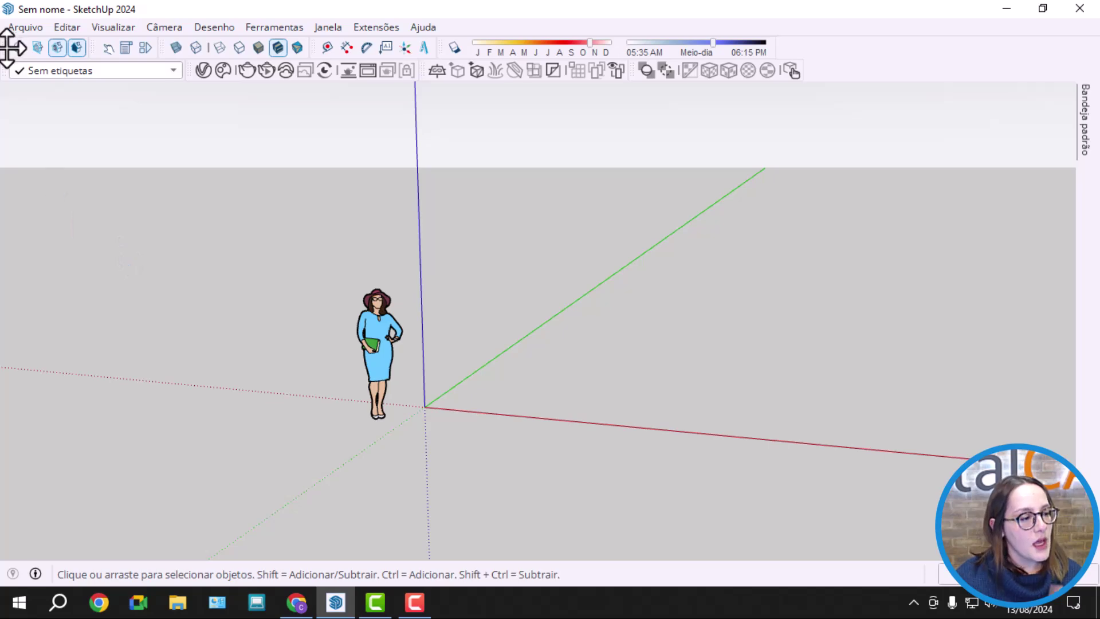
click(23, 28)
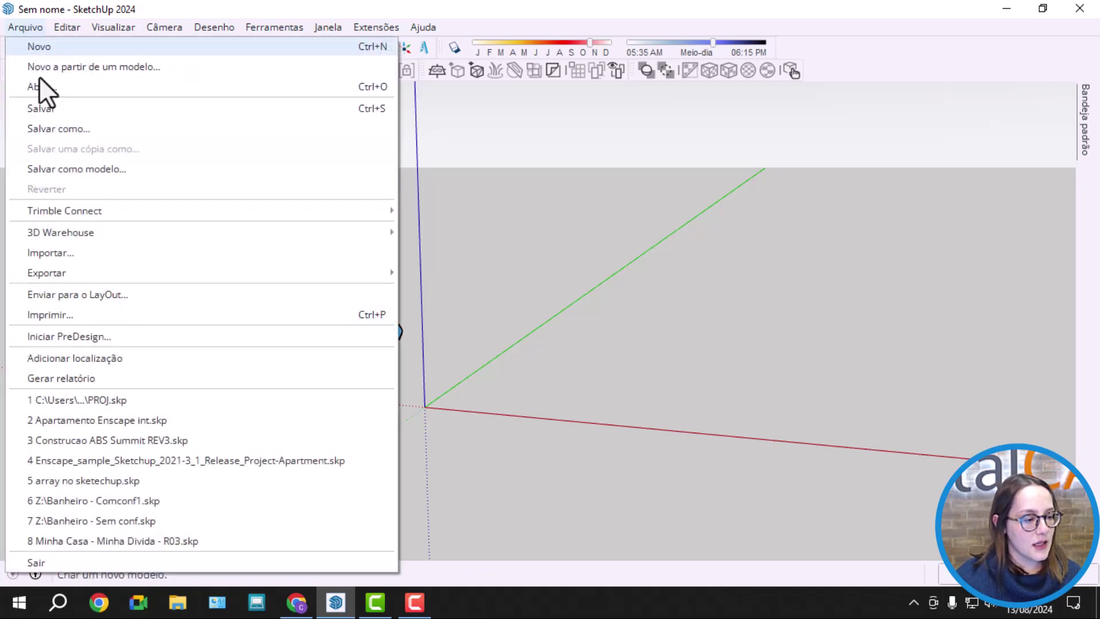
click(146, 336)
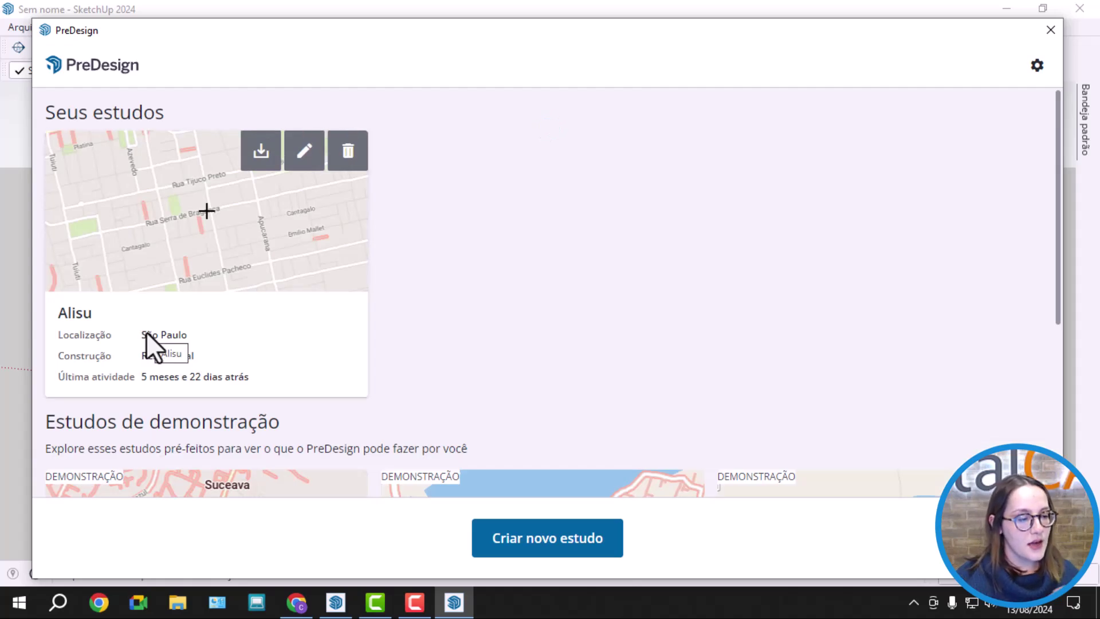
scroll(661, 286, down, 5)
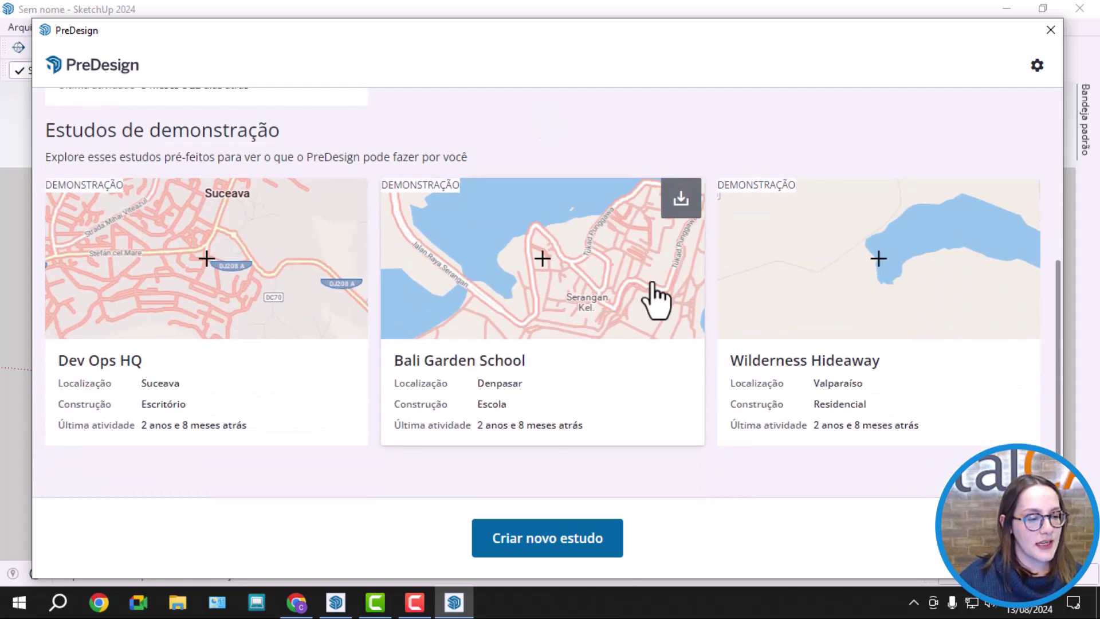
scroll(607, 310, up, 5)
scroll(597, 310, up, 1)
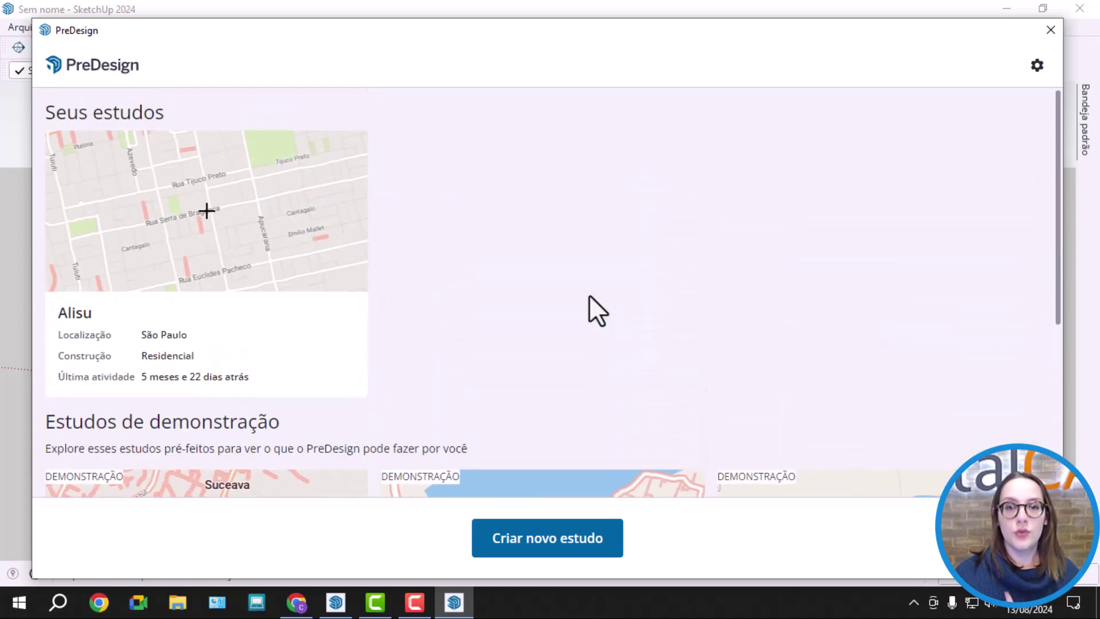
Start a new study and name it Apresentação PreDesign.
click(553, 543)
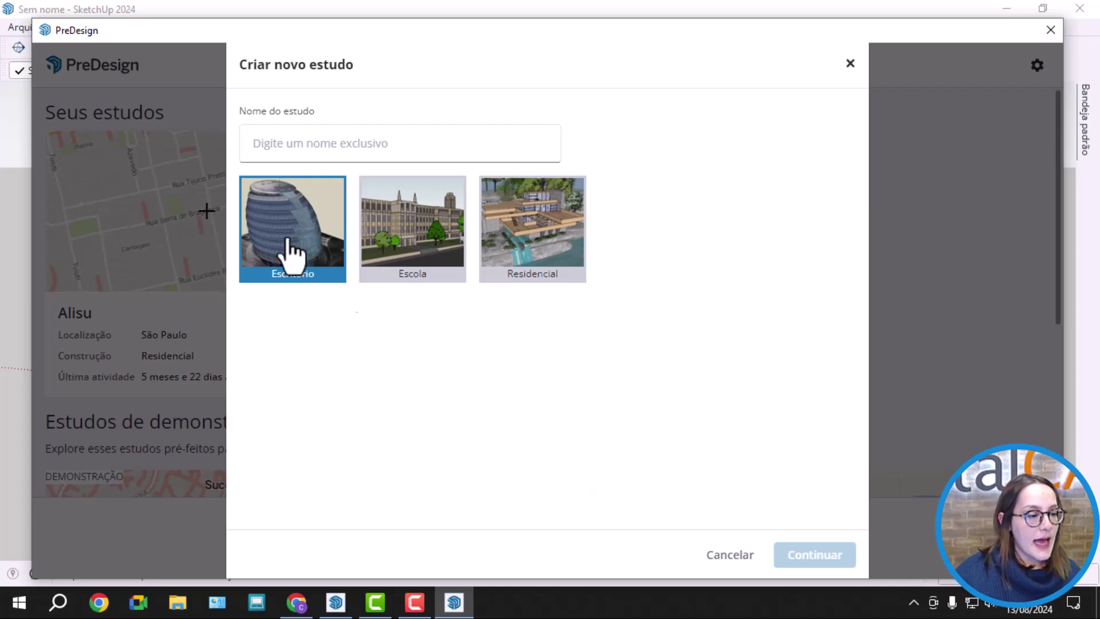
click(271, 144)
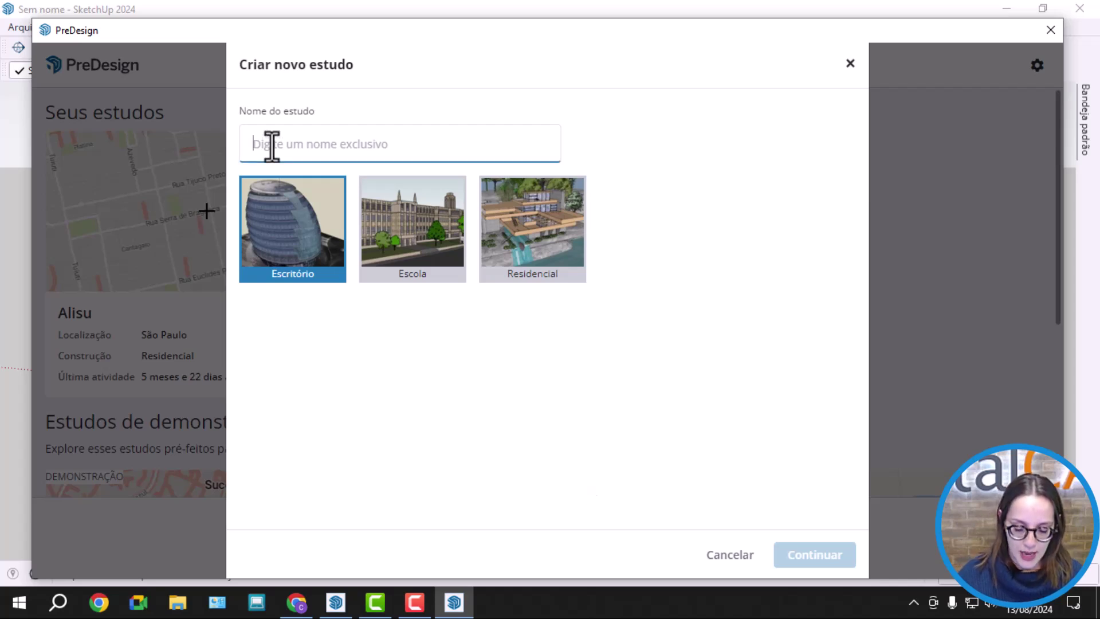
text(Apresen)
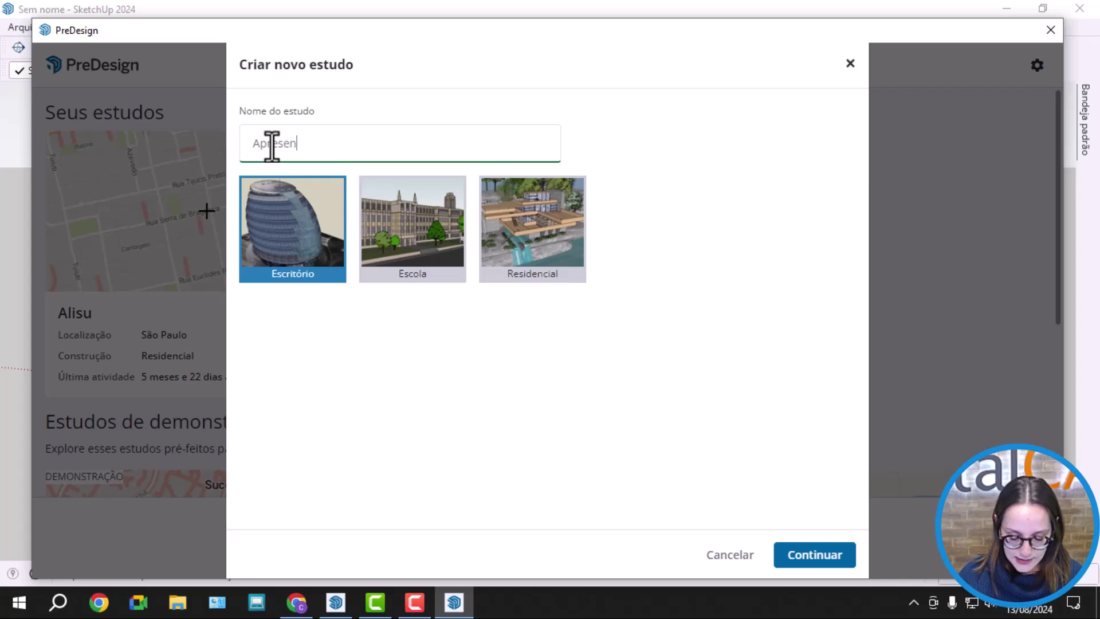
text(tação PreDesign)
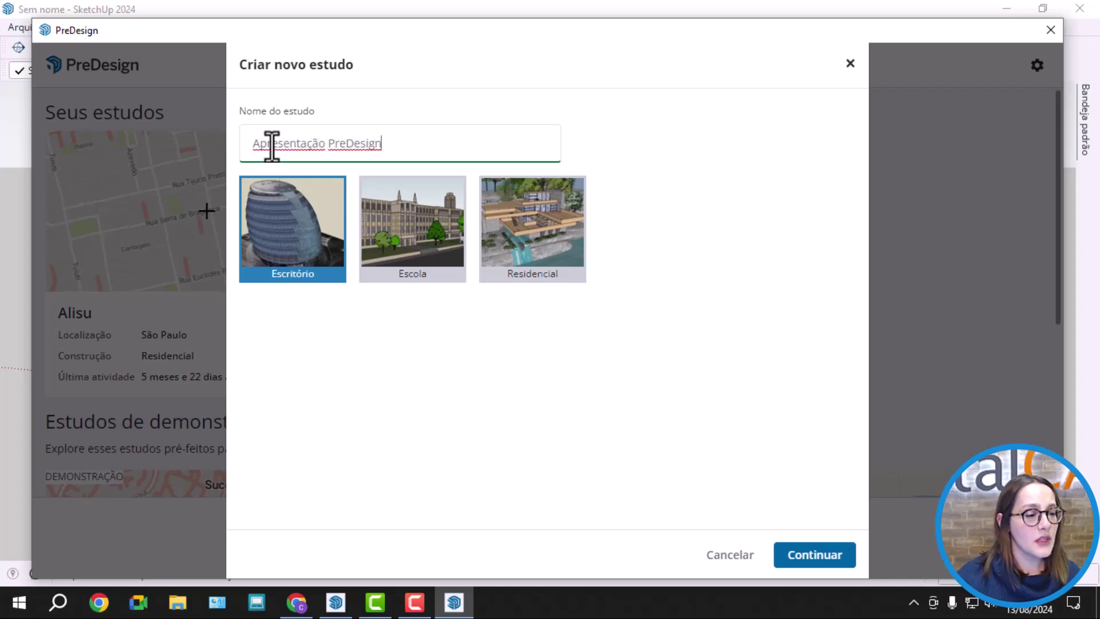
drag(272, 144, 439, 145)
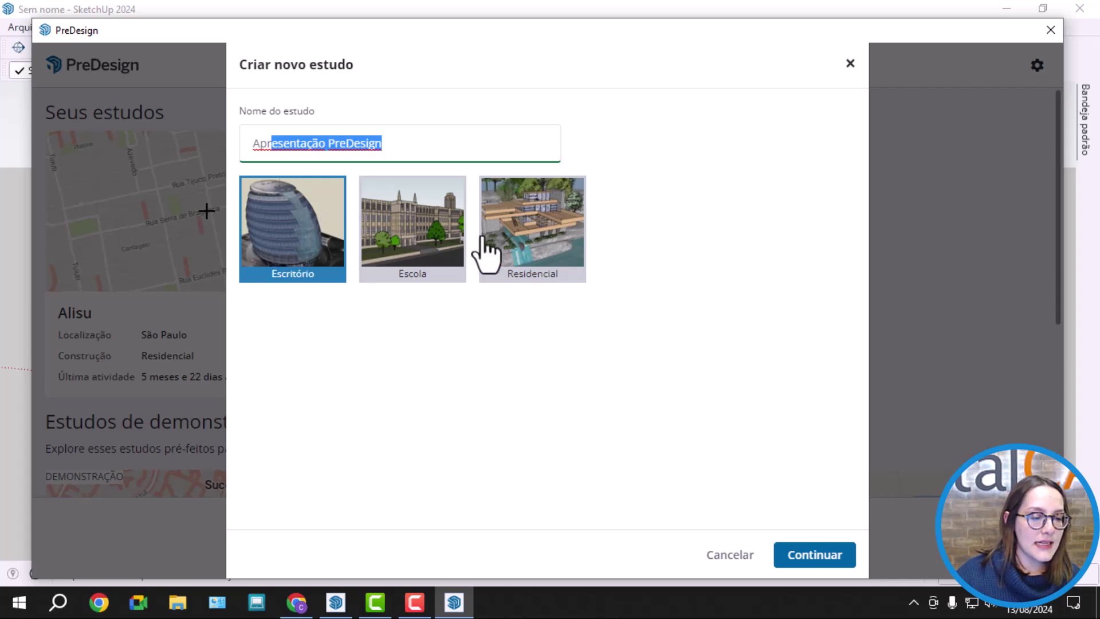
click(507, 403)
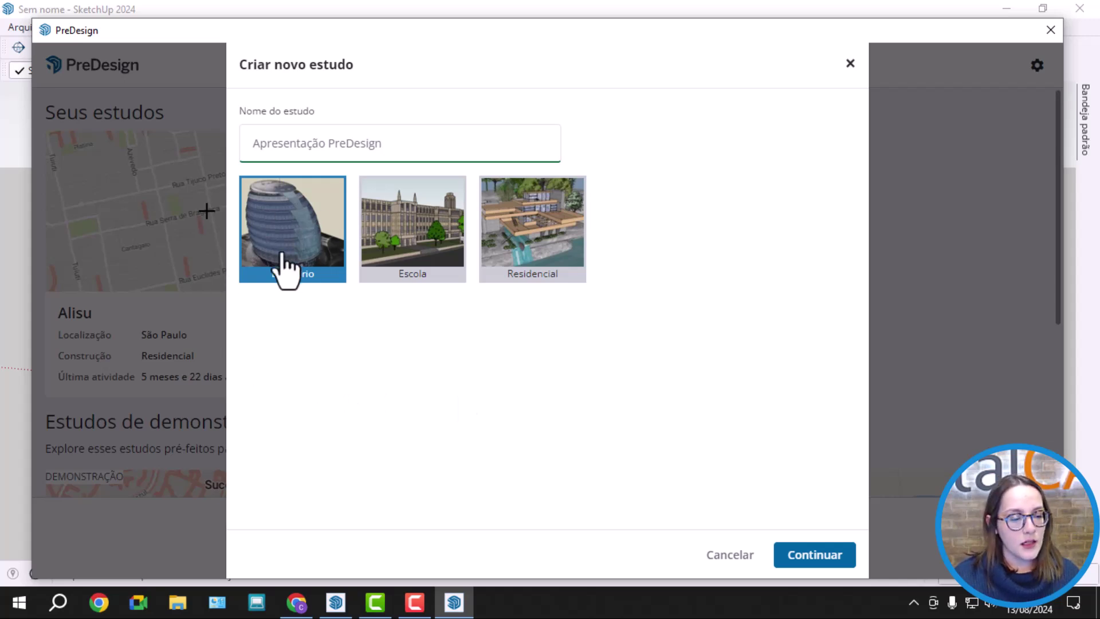
Try the Escola and Residencial building types, settle on Escritório and continue to the location settings.
click(387, 243)
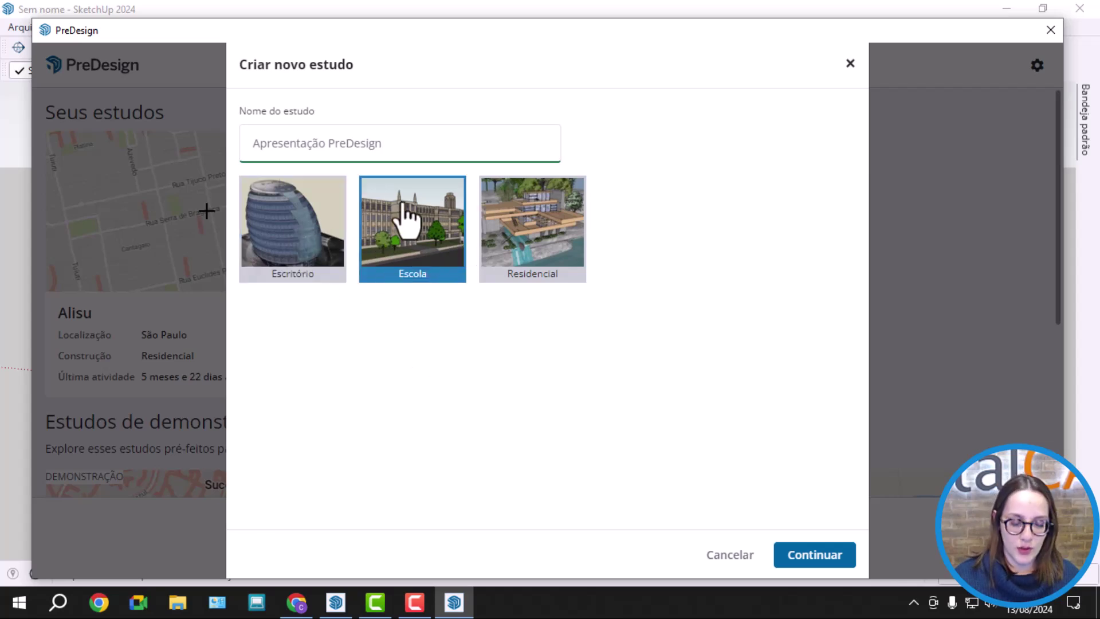
click(526, 213)
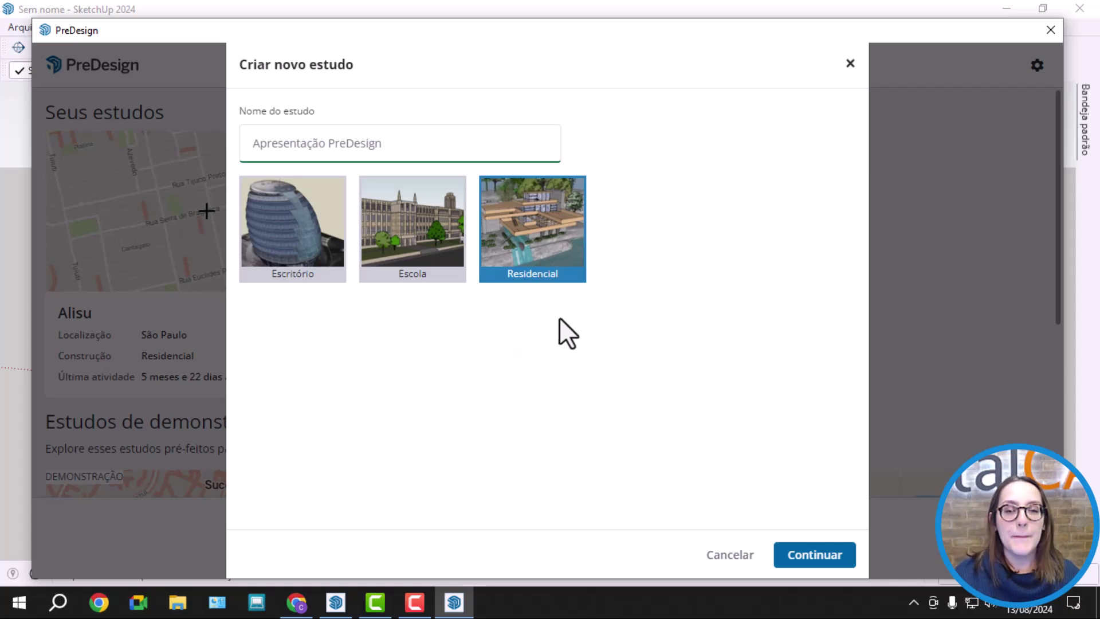
click(292, 228)
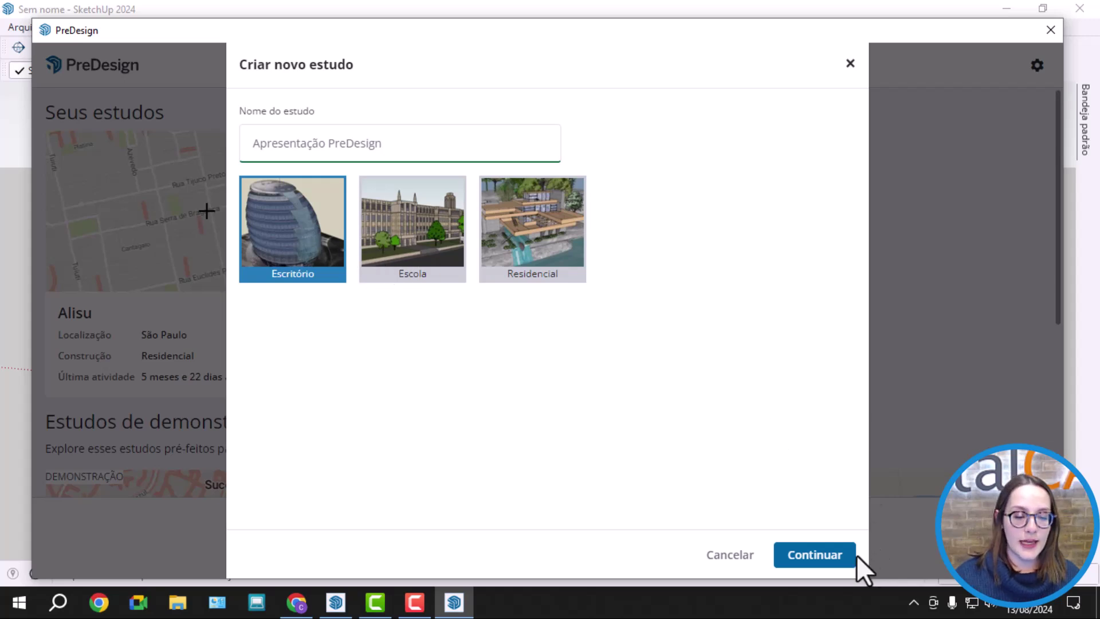
click(828, 559)
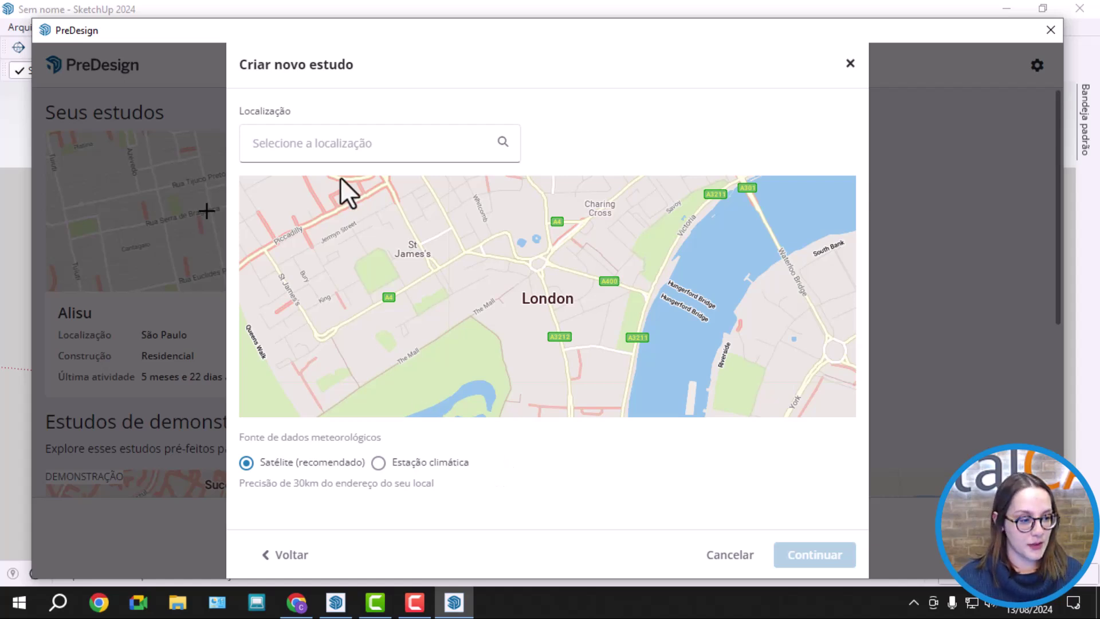
Set the study's location to the project's street address in Tatuapé, São Paulo, and create the study with the given occupancy schedule.
click(332, 145)
text(Rua Serra )
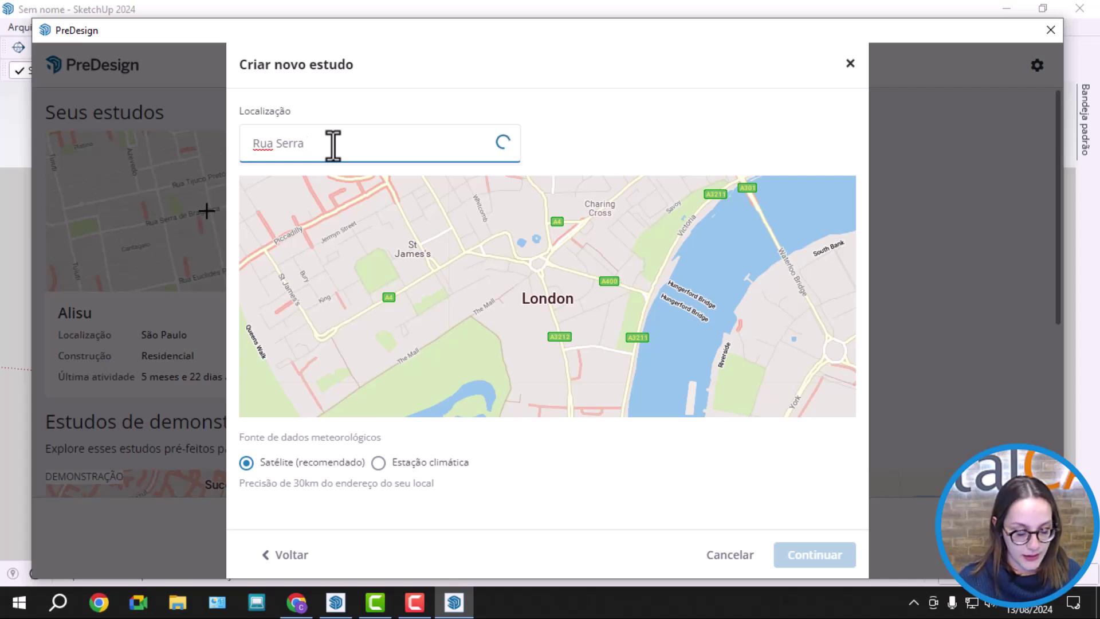
text(de Braga)
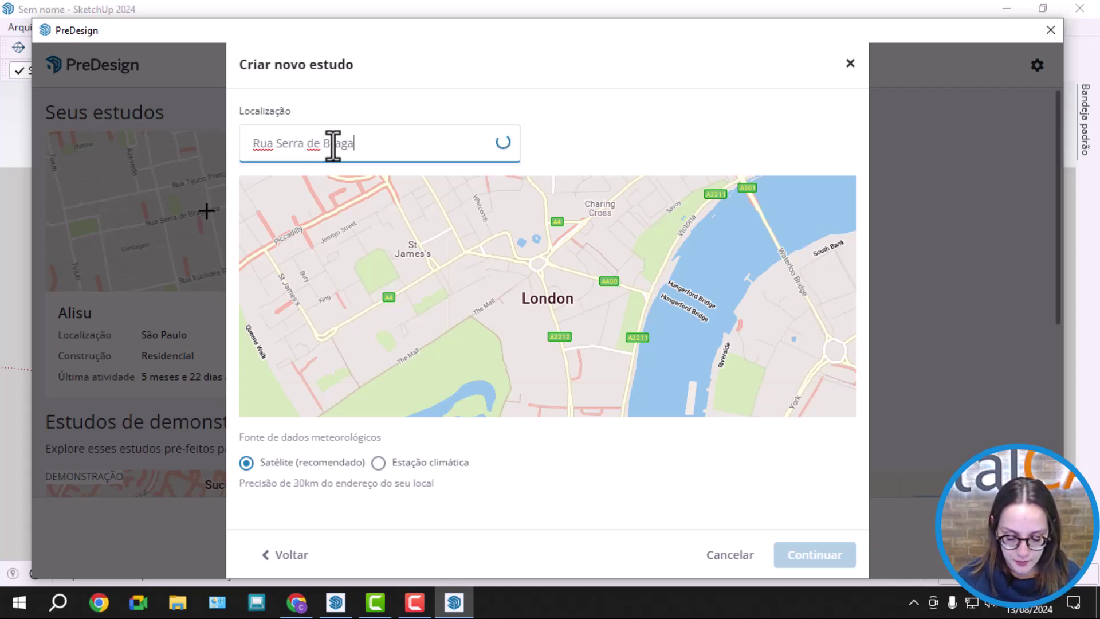
text(nça, Tatuapé)
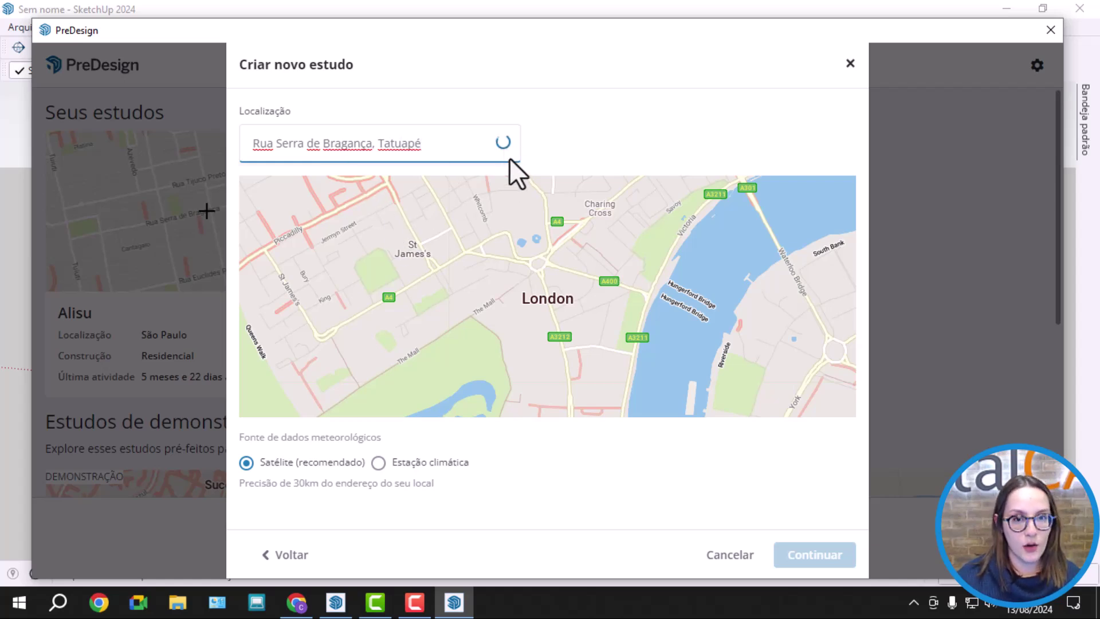
click(330, 179)
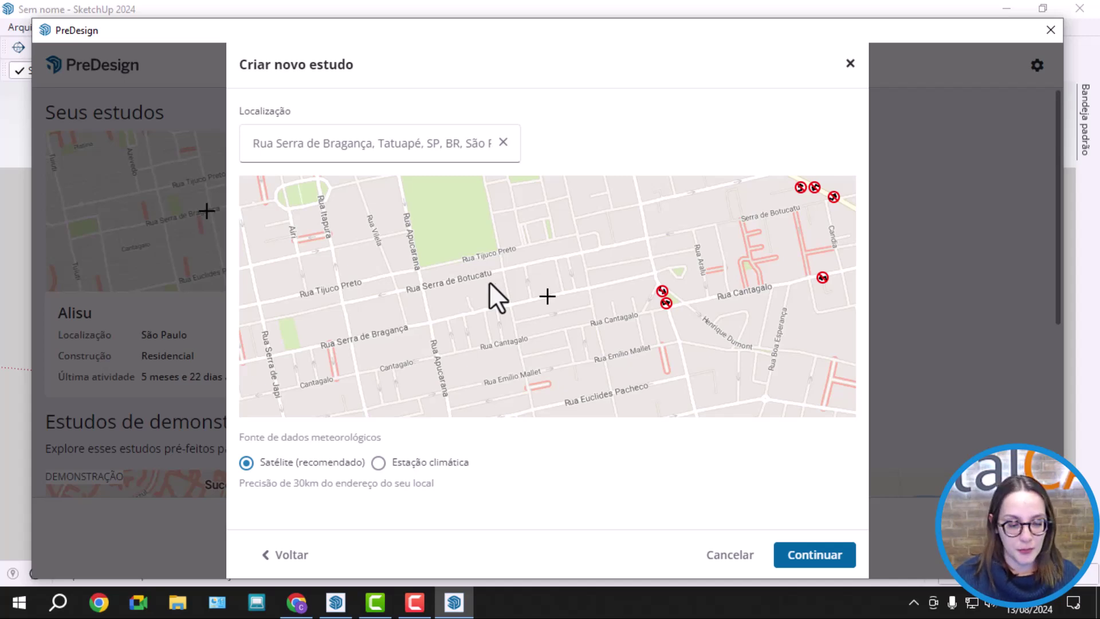
click(836, 558)
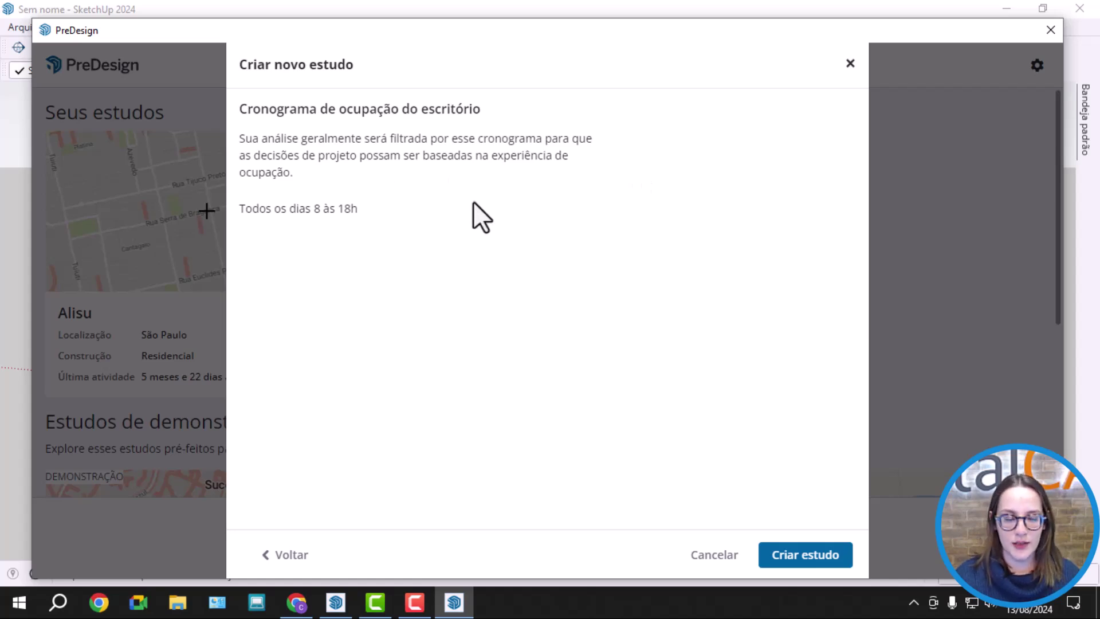
click(815, 556)
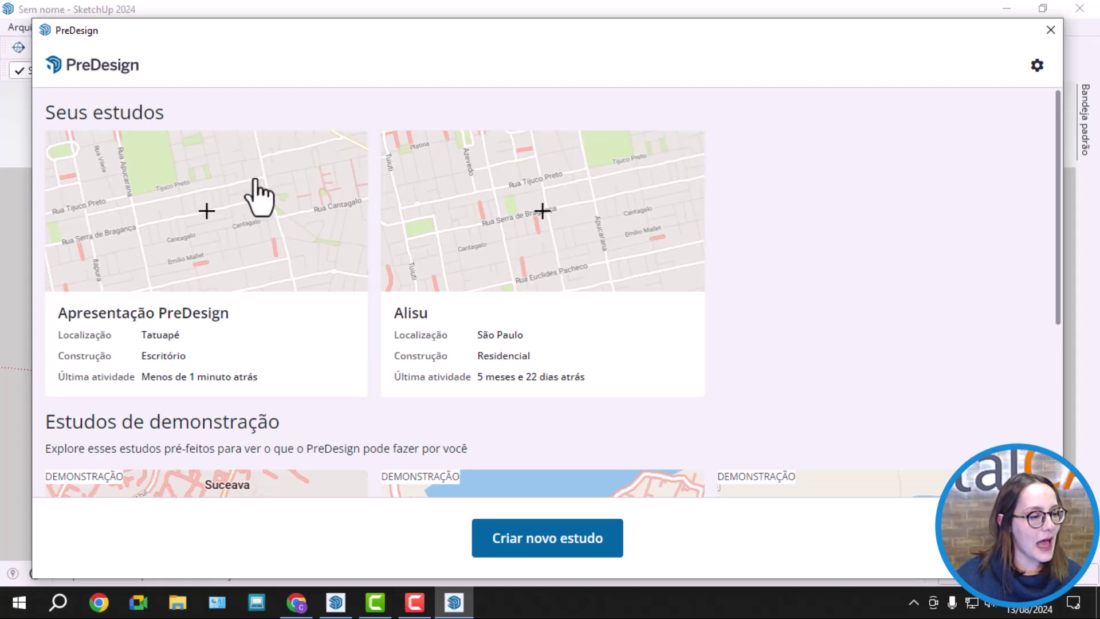
Open the Apresentação PreDesign study and examine the sun path over the site's 3D map from several angles.
click(172, 239)
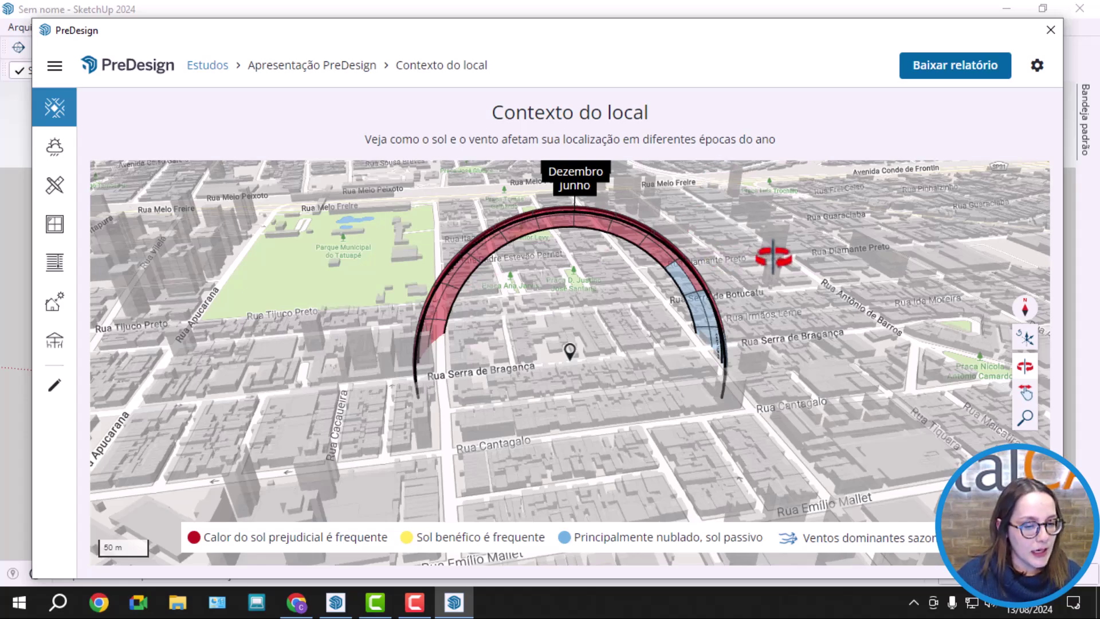
scroll(590, 263, down, 4)
scroll(597, 349, up, 10)
scroll(599, 348, down, 10)
drag(557, 335, 565, 349)
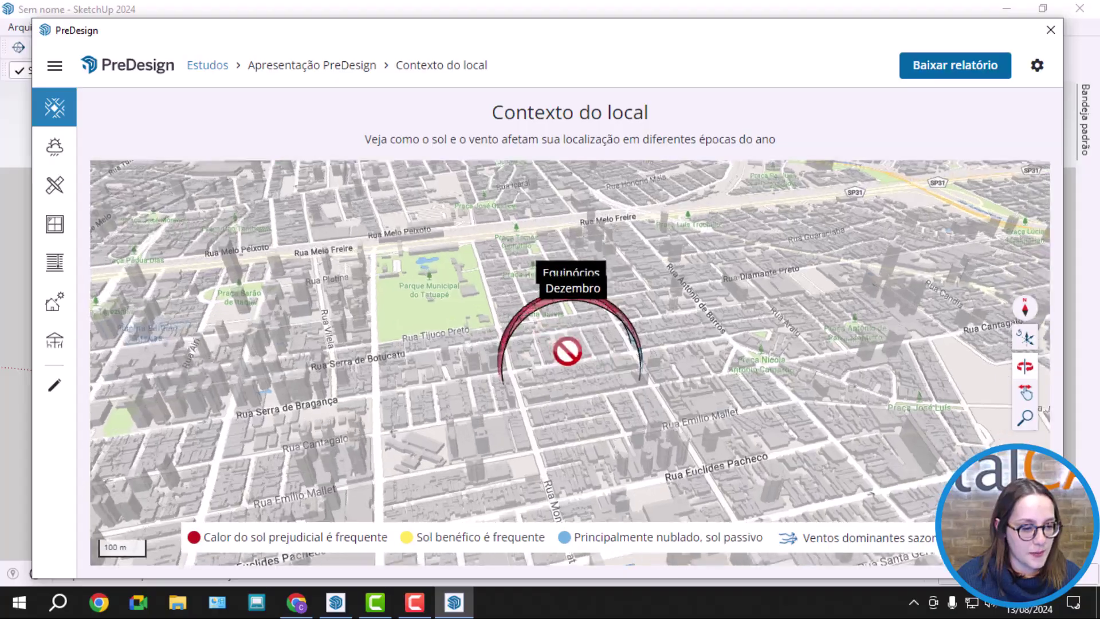
drag(491, 363, 636, 401)
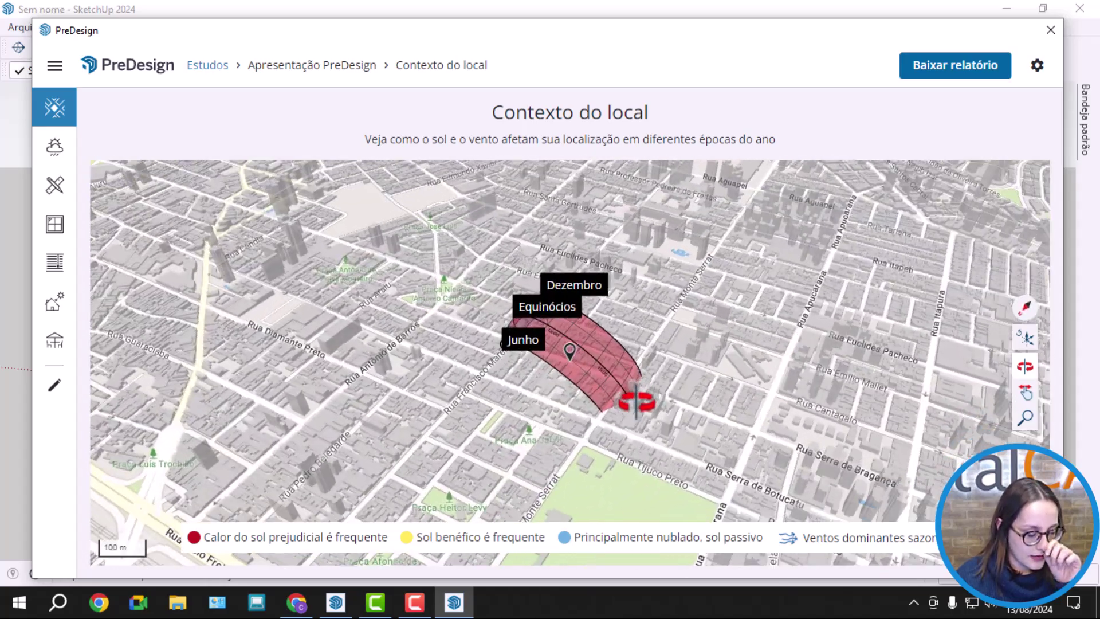
scroll(580, 357, up, 5)
scroll(582, 353, down, 5)
drag(581, 354, 199, 224)
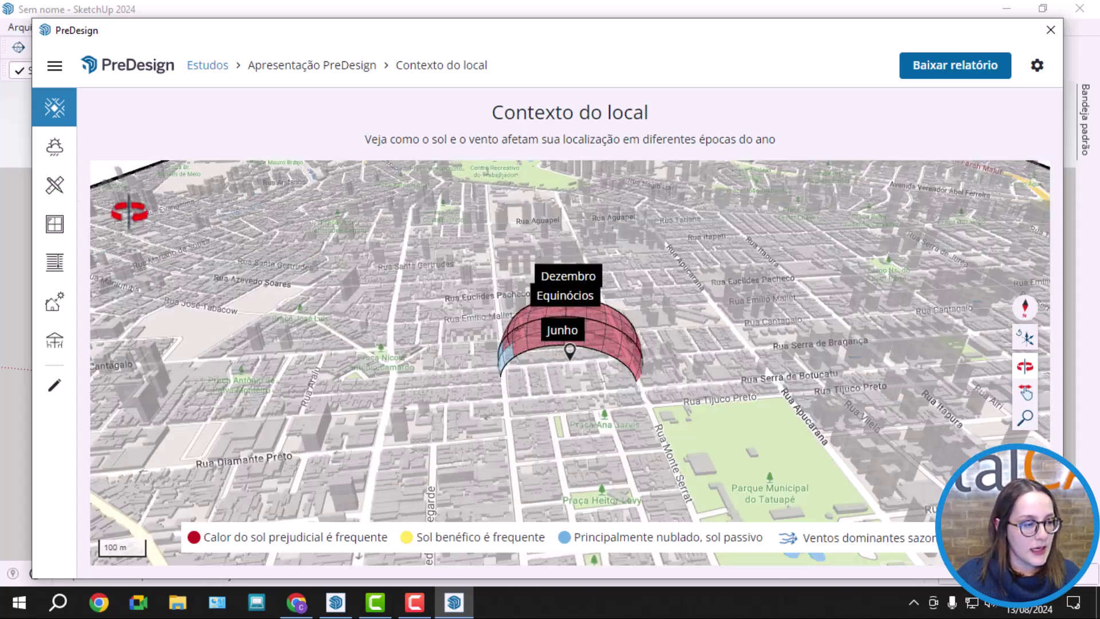
Open the Estações analysis and examine each season's weather, prevailing wind direction, precipitation and wind comfort charts.
click(55, 149)
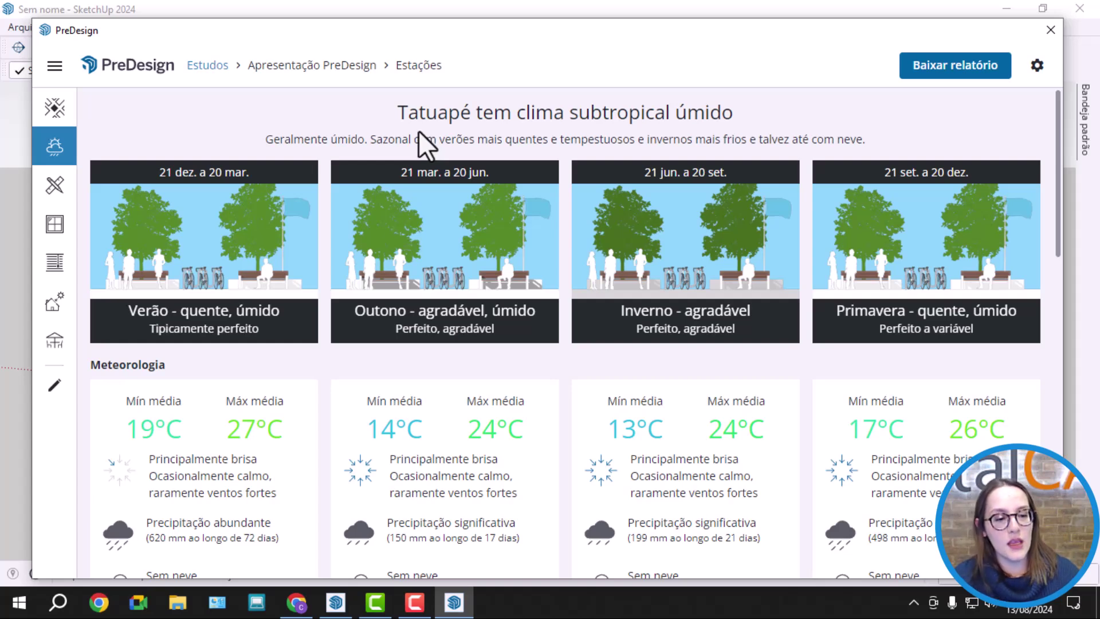
drag(1056, 176, 1060, 191)
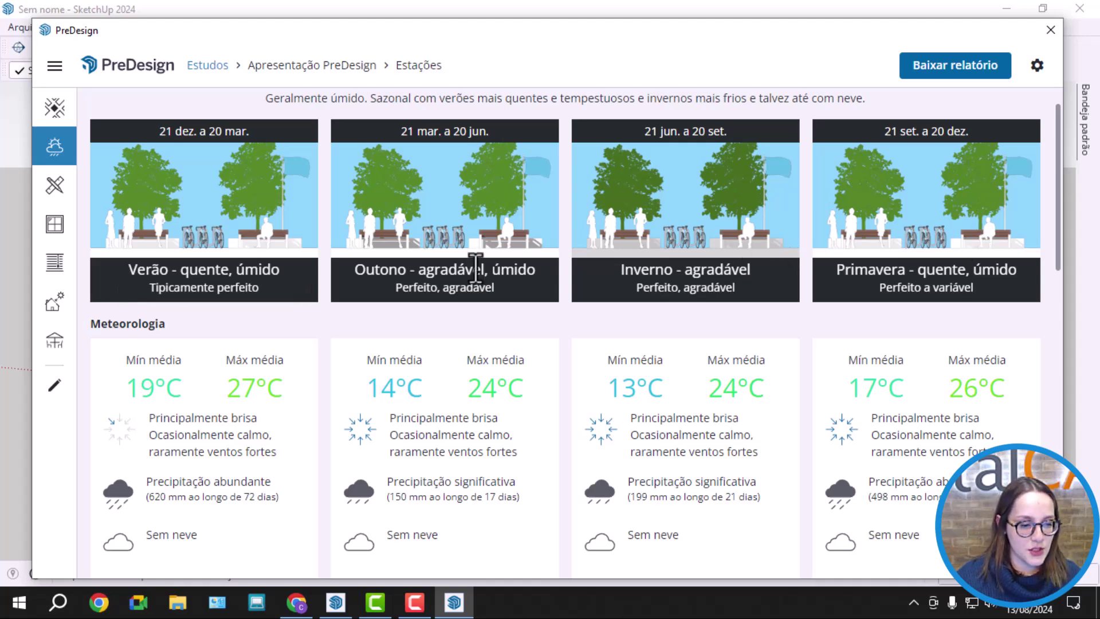
scroll(261, 371, down, 1)
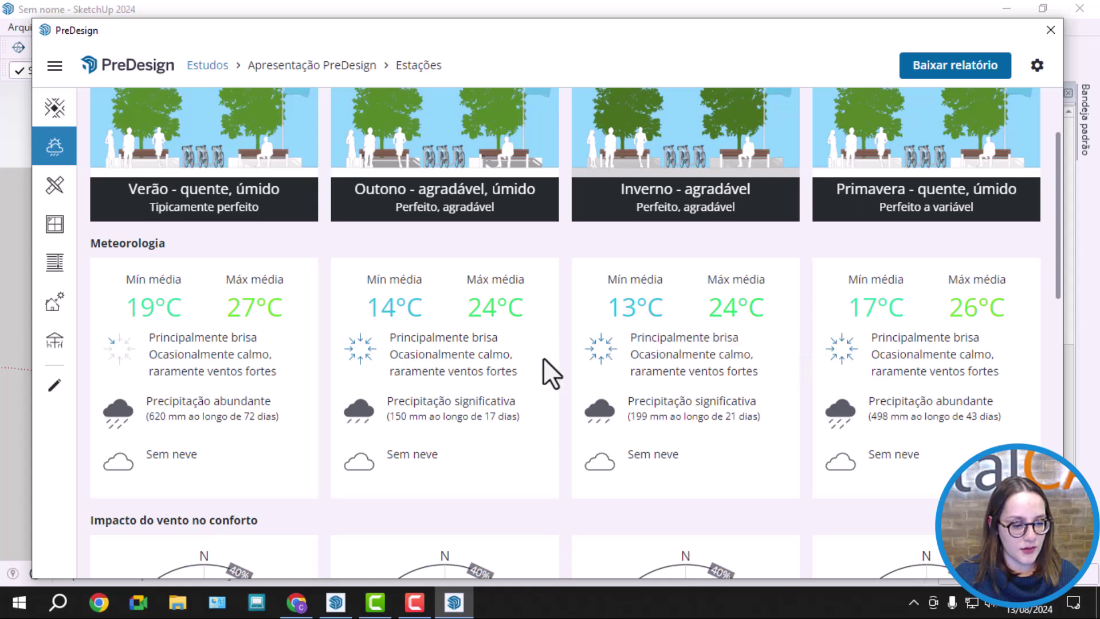
mouse_move(103, 353)
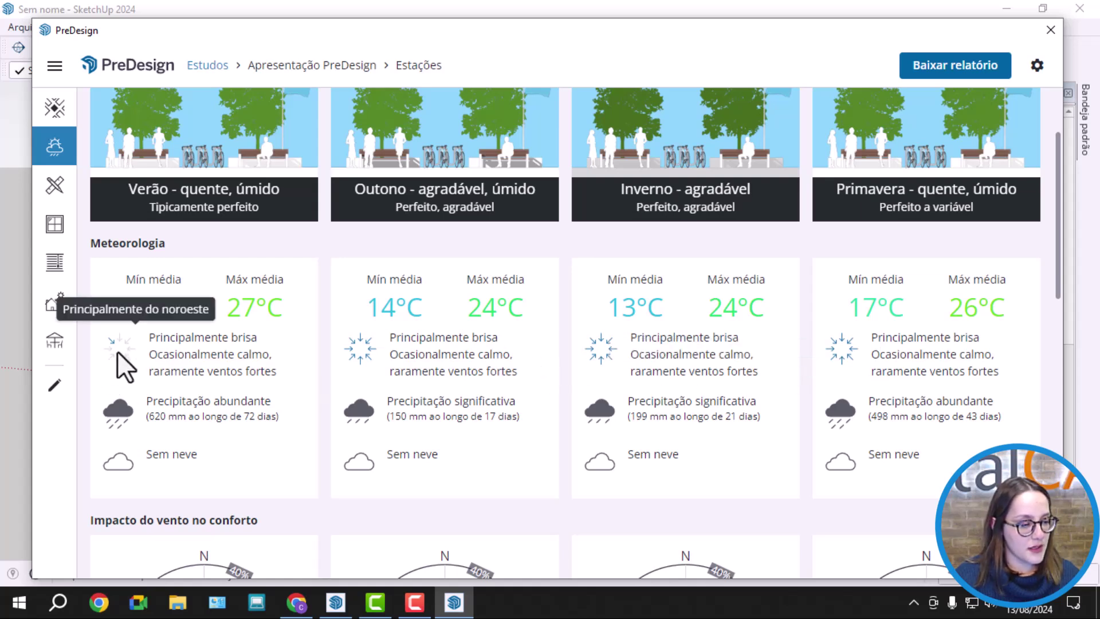
mouse_move(369, 353)
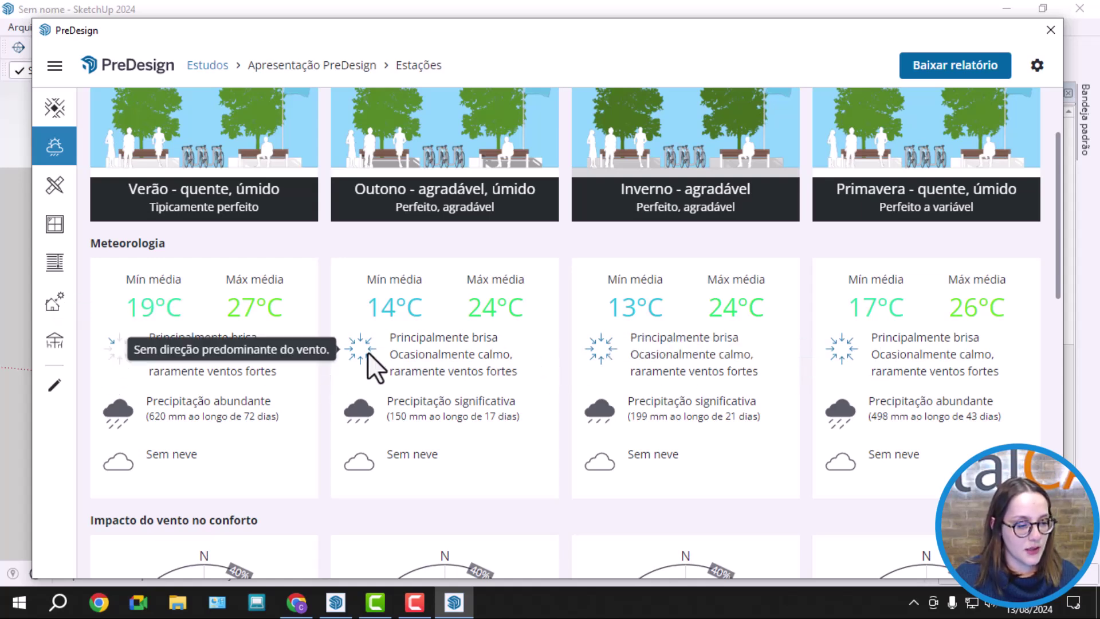
mouse_move(609, 346)
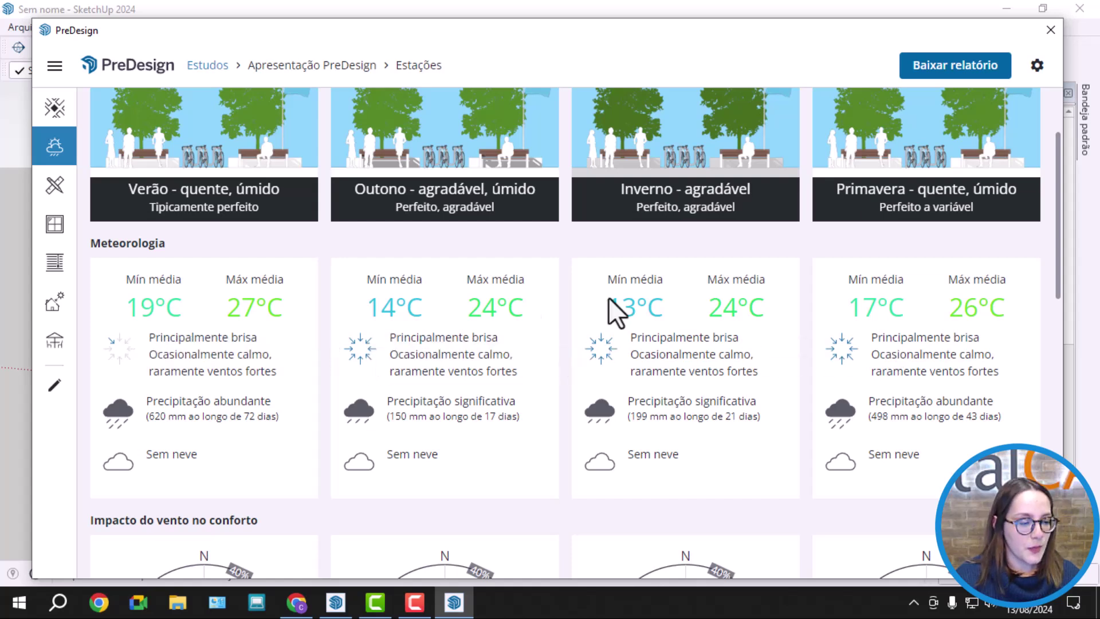
scroll(382, 318, down, 1)
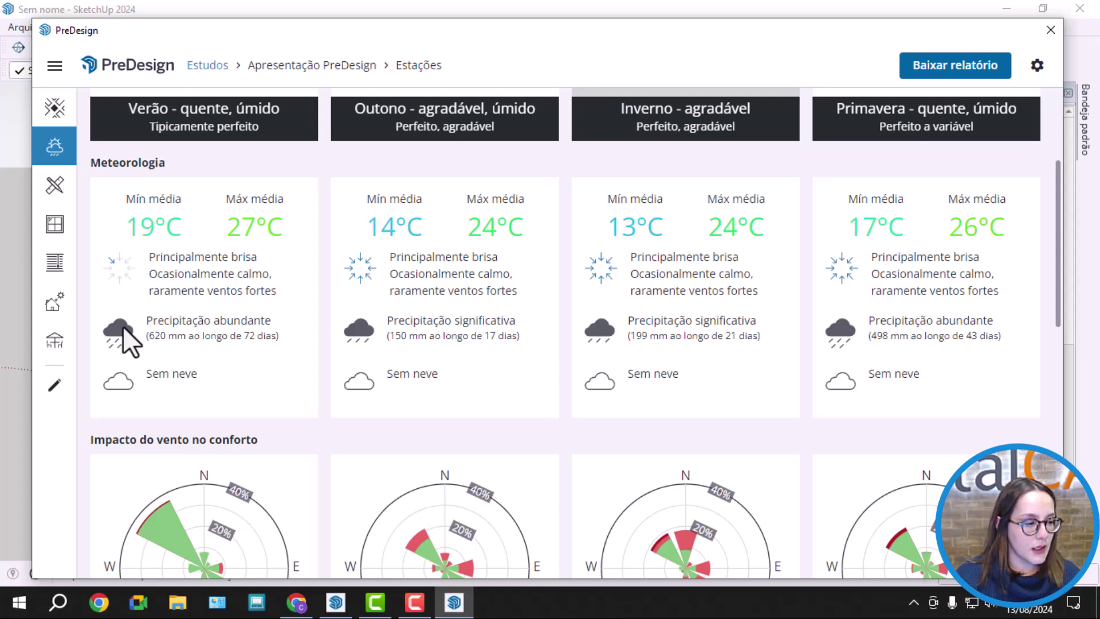
scroll(165, 317, up, 1)
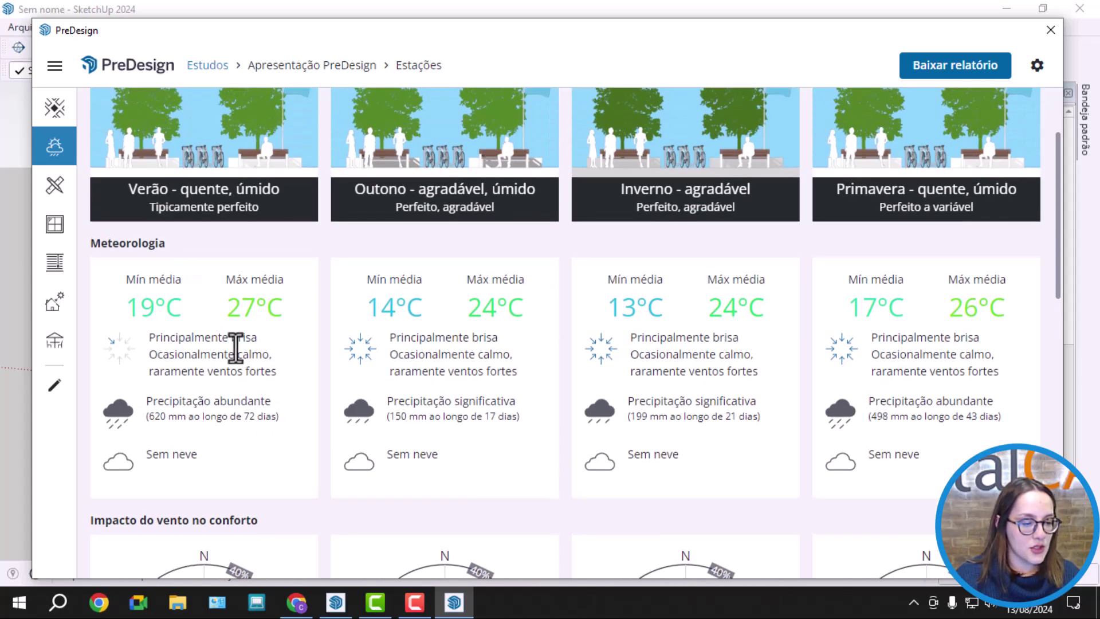
scroll(738, 337, up, 2)
scroll(744, 332, down, 2)
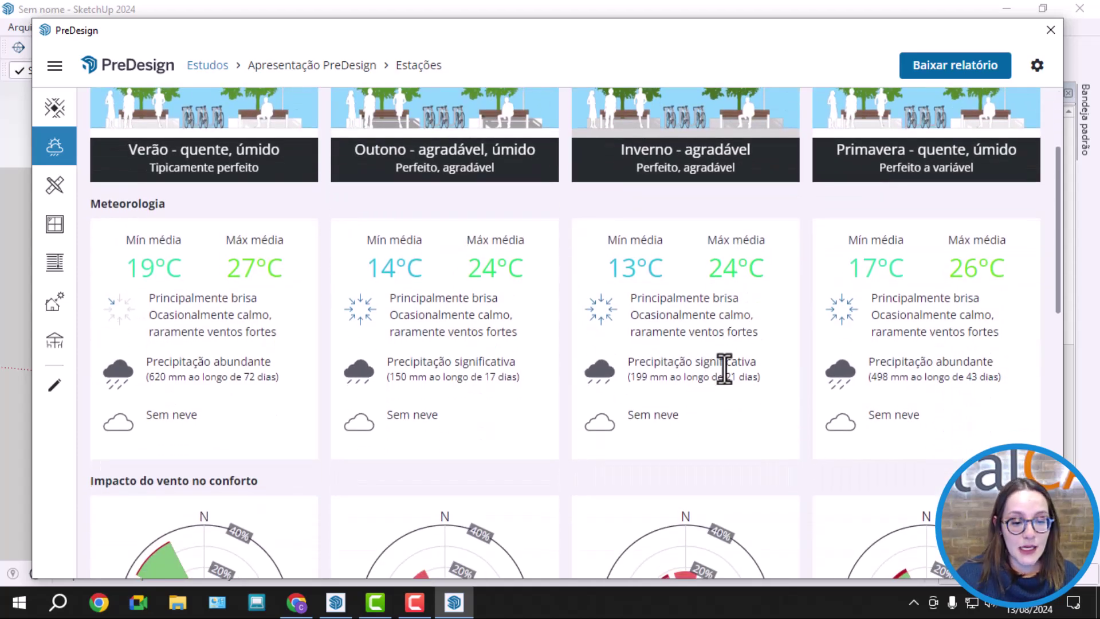
scroll(731, 363, down, 4)
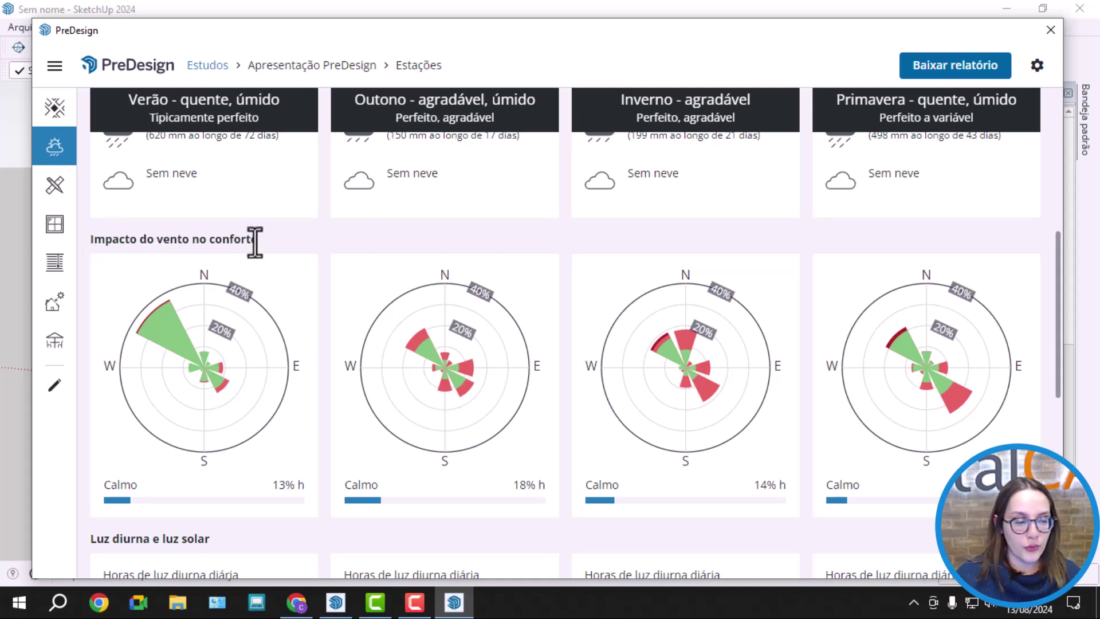
Examine the Estações wind comfort roses, daylight and sunlight hours, and likely heating and cooling needs for each season.
scroll(685, 236, down, 1)
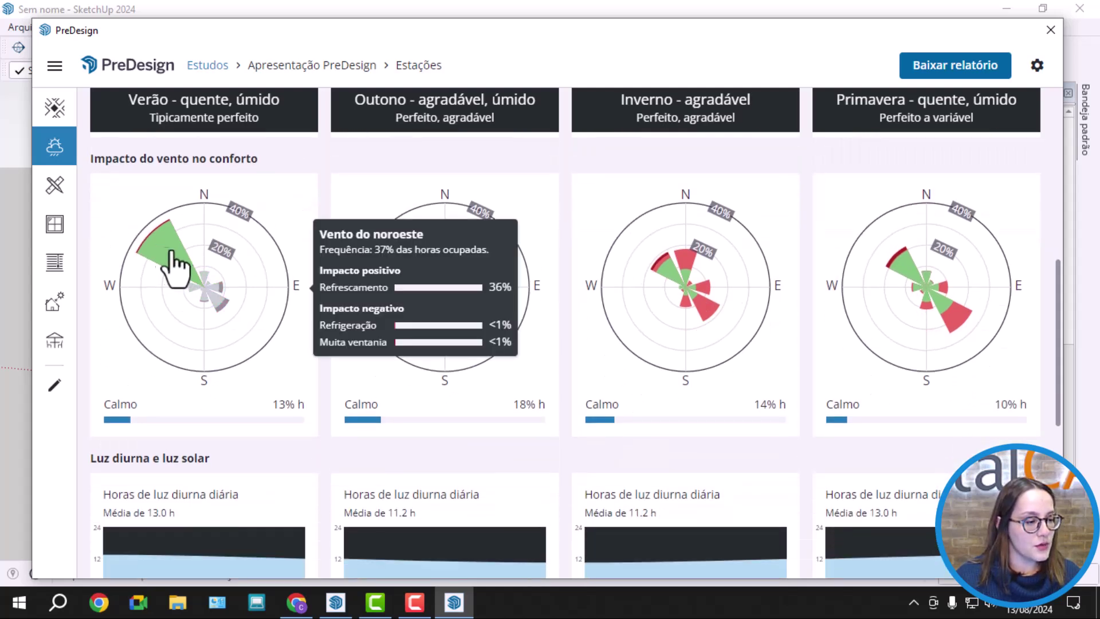
mouse_move(218, 310)
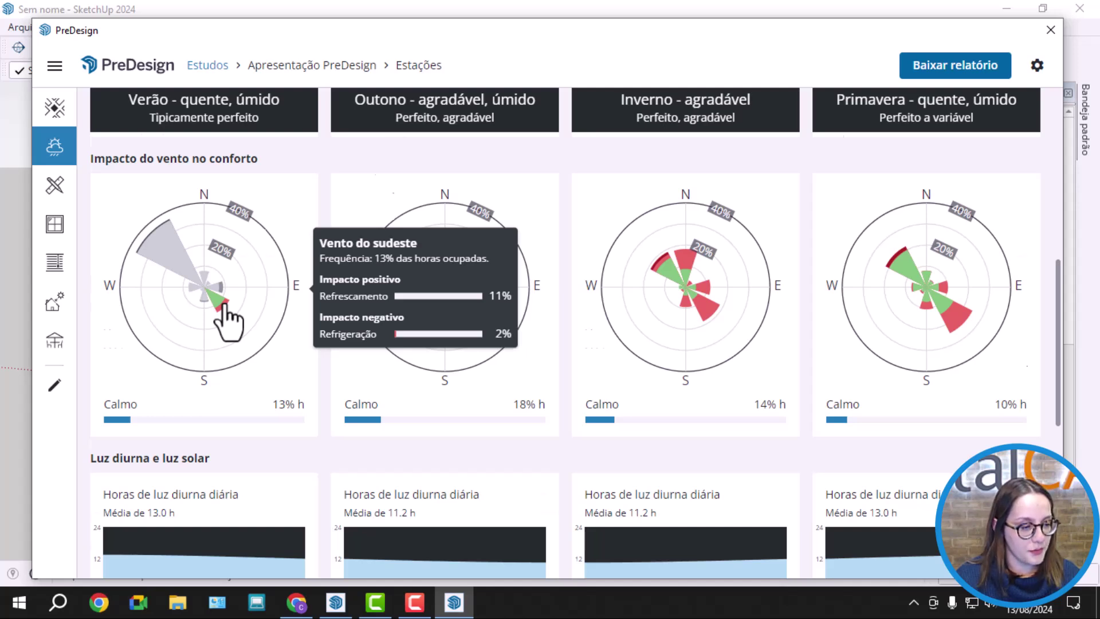
scroll(224, 307, down, 3)
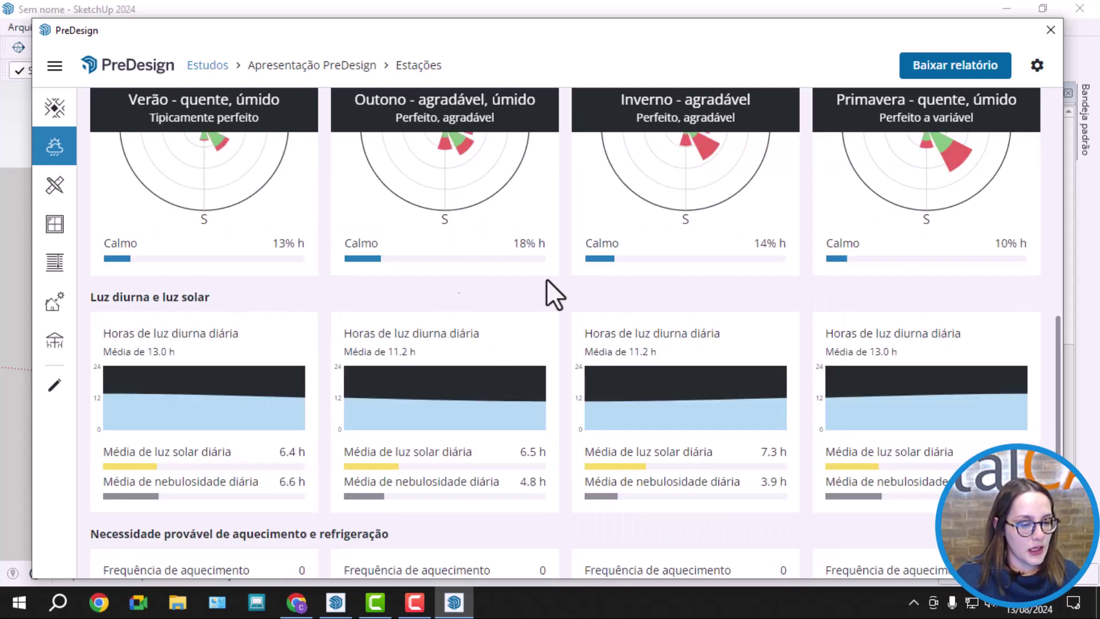
scroll(1021, 283, down, 1)
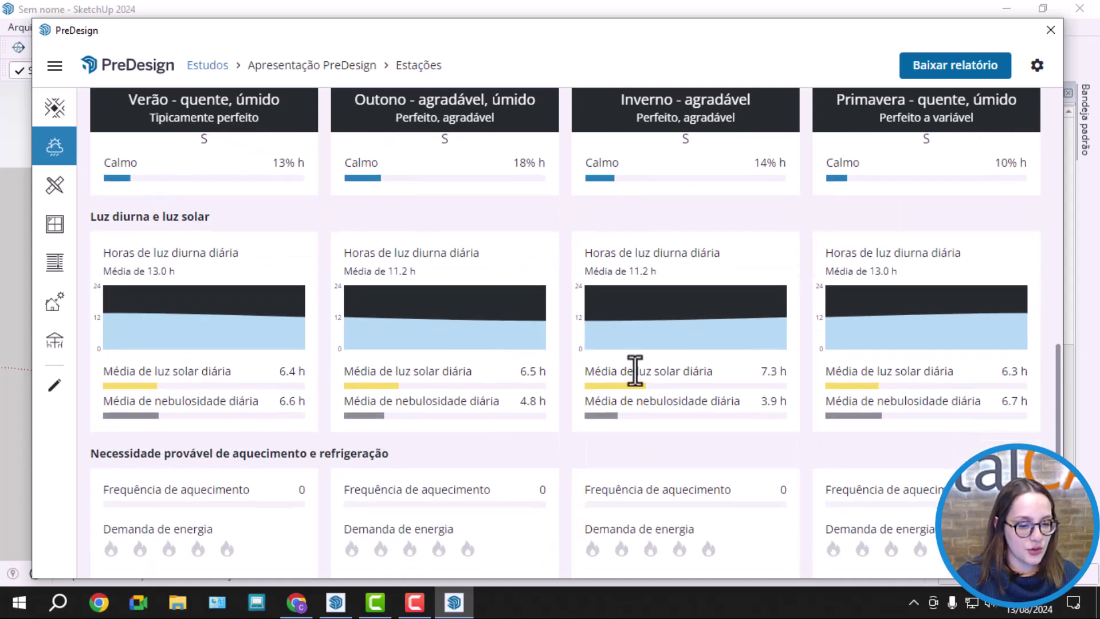
scroll(1059, 285, down, 3)
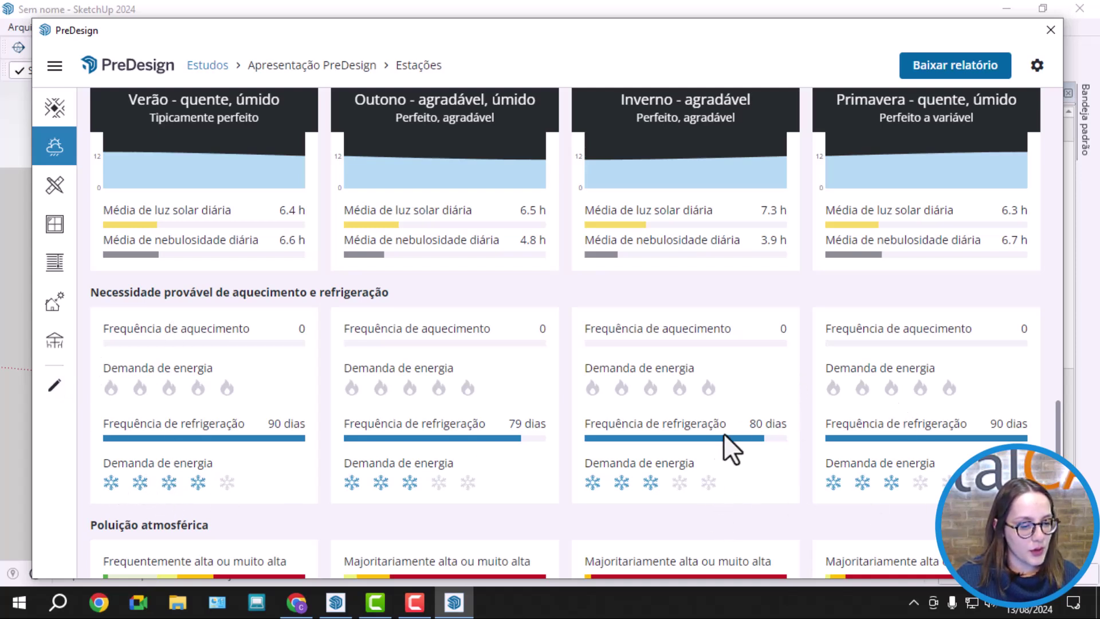
scroll(770, 258, down, 1)
mouse_move(501, 40)
mouse_down()
mouse_move(463, 35)
mouse_move(484, 36)
mouse_up()
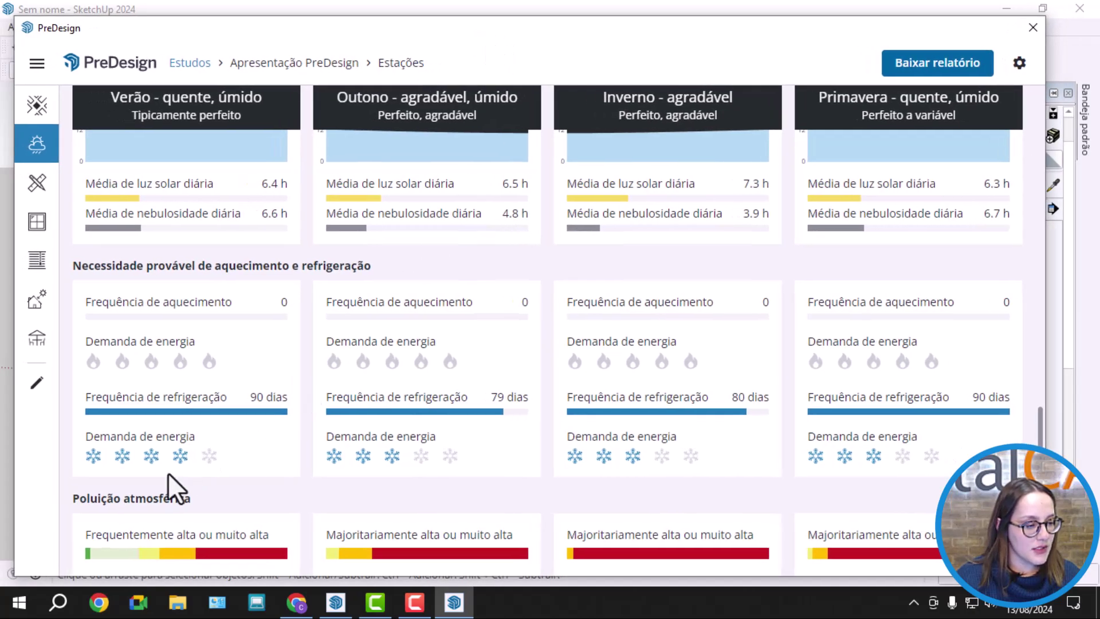
scroll(788, 387, up, 6)
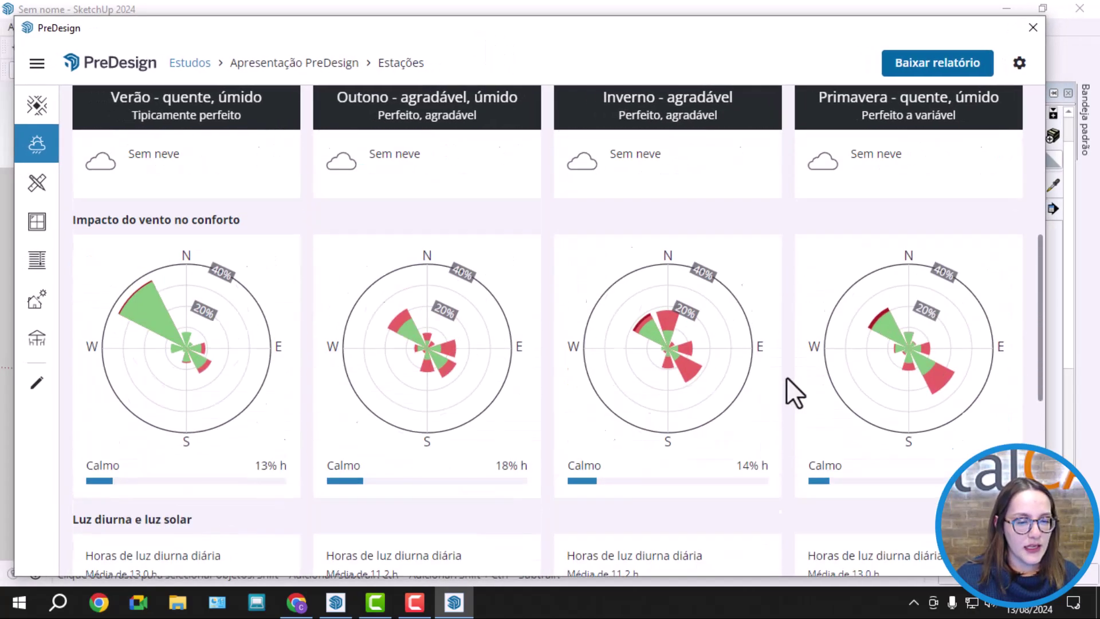
scroll(785, 374, up, 6)
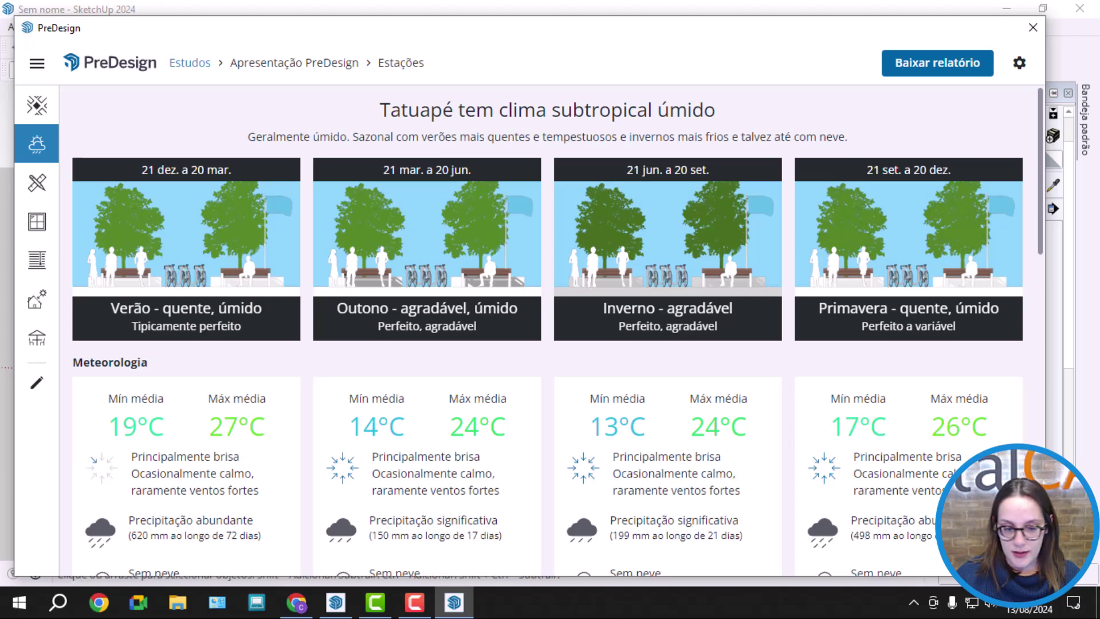
Open the Resposta arquitetônica analysis and examine the four outdoor comfort categories and their frequency over occupied hours.
click(38, 203)
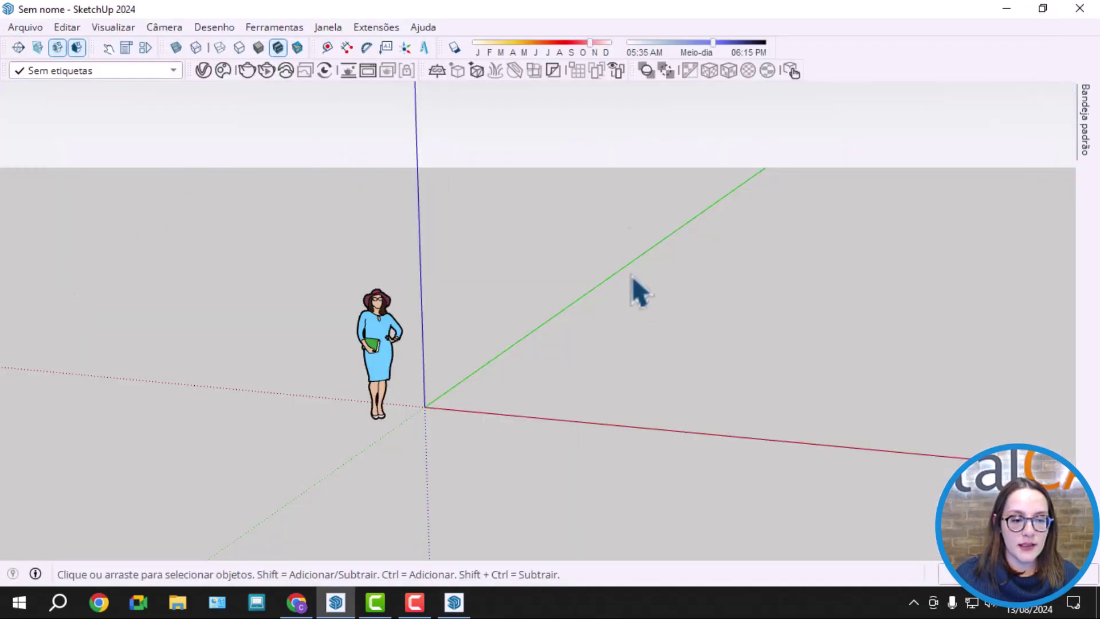
click(454, 601)
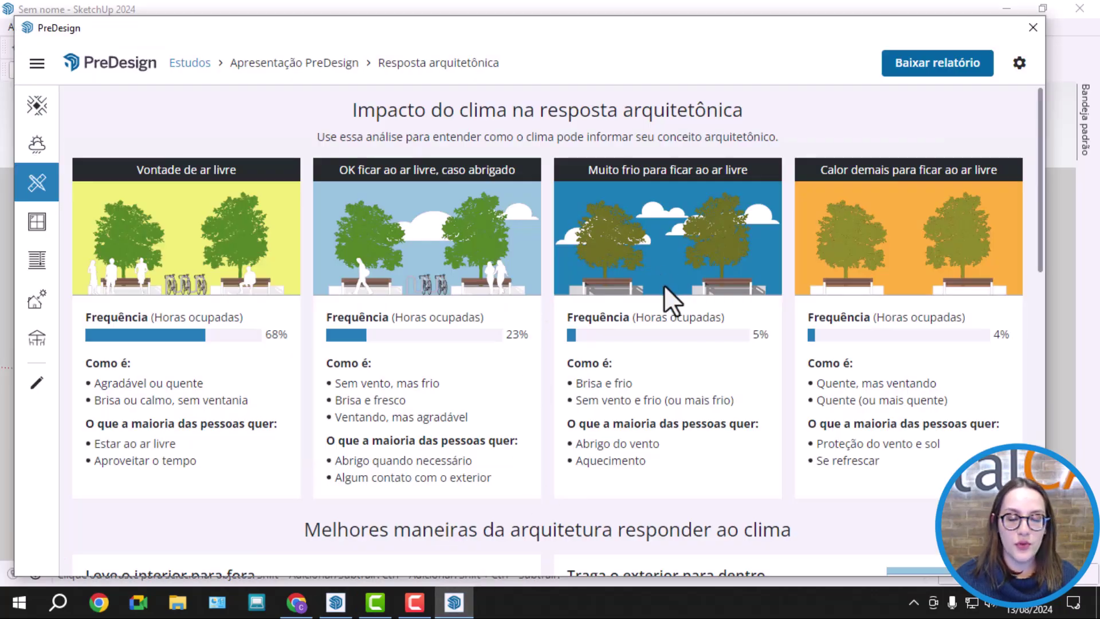
scroll(729, 211, down, 2)
scroll(725, 216, up, 2)
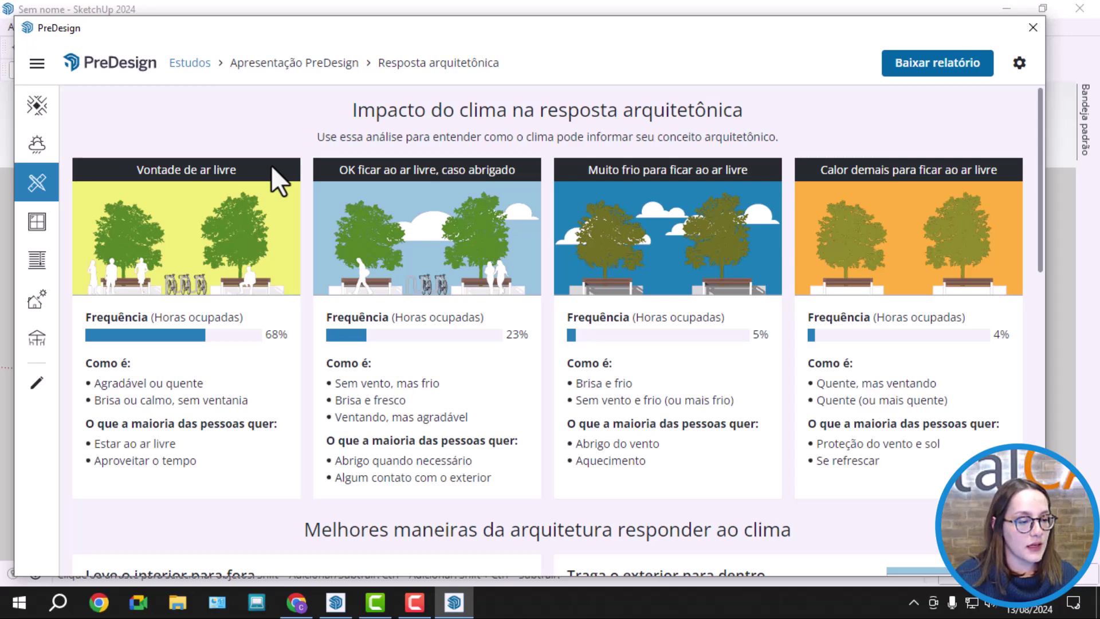
scroll(272, 167, down, 2)
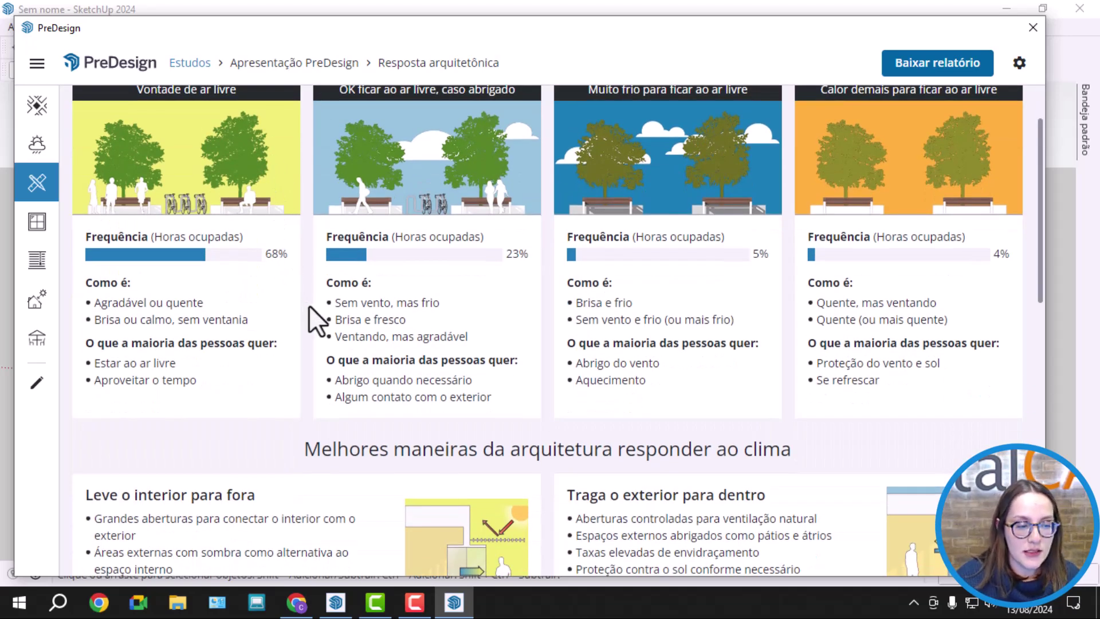
scroll(310, 307, up, 2)
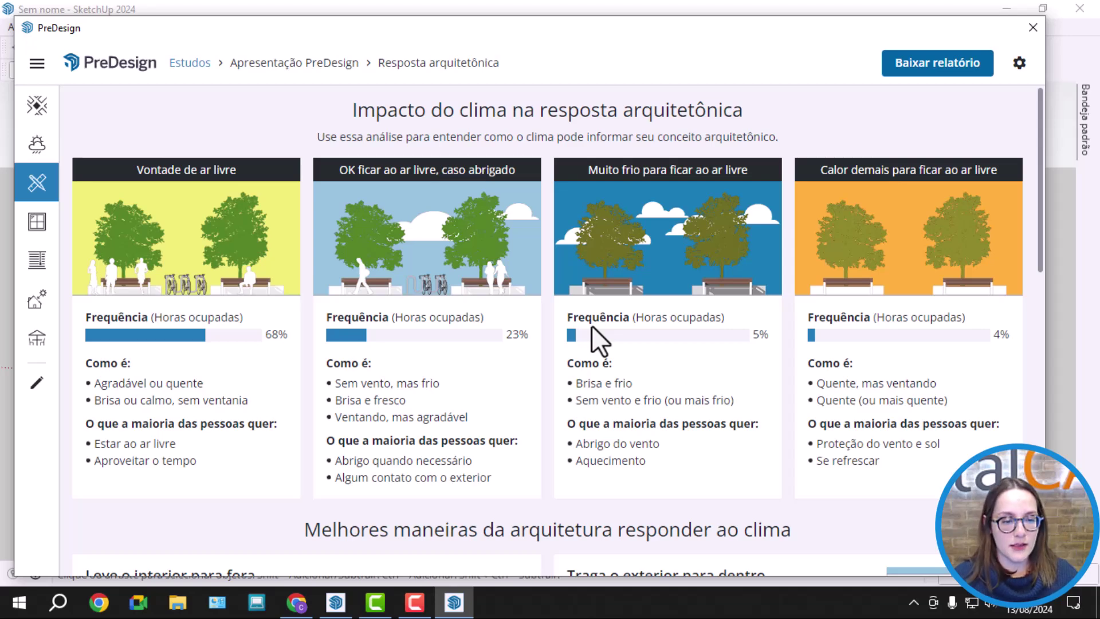
Review the recommended ways for the architecture to respond to the climate and the chart of when each response matters most.
scroll(596, 324, down, 4)
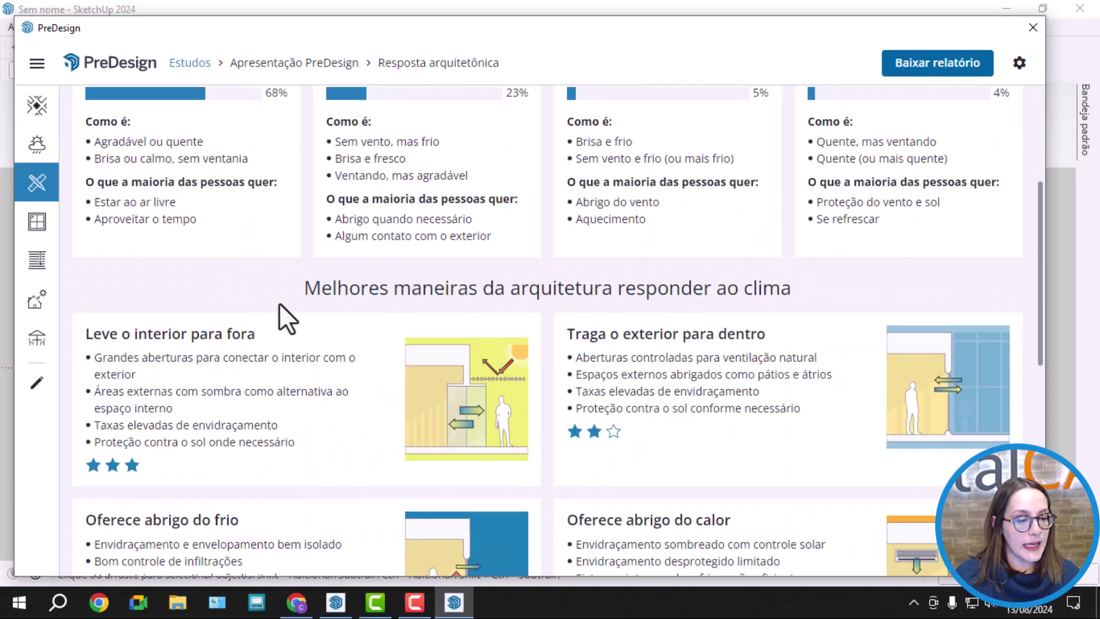
scroll(218, 297, down, 1)
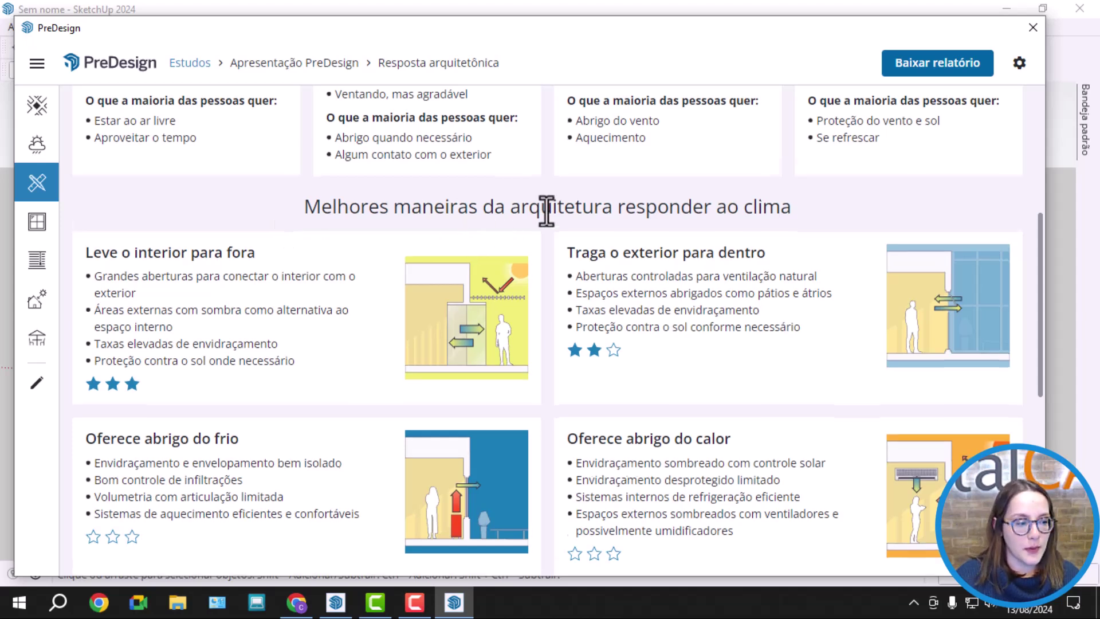
scroll(541, 224, down, 1)
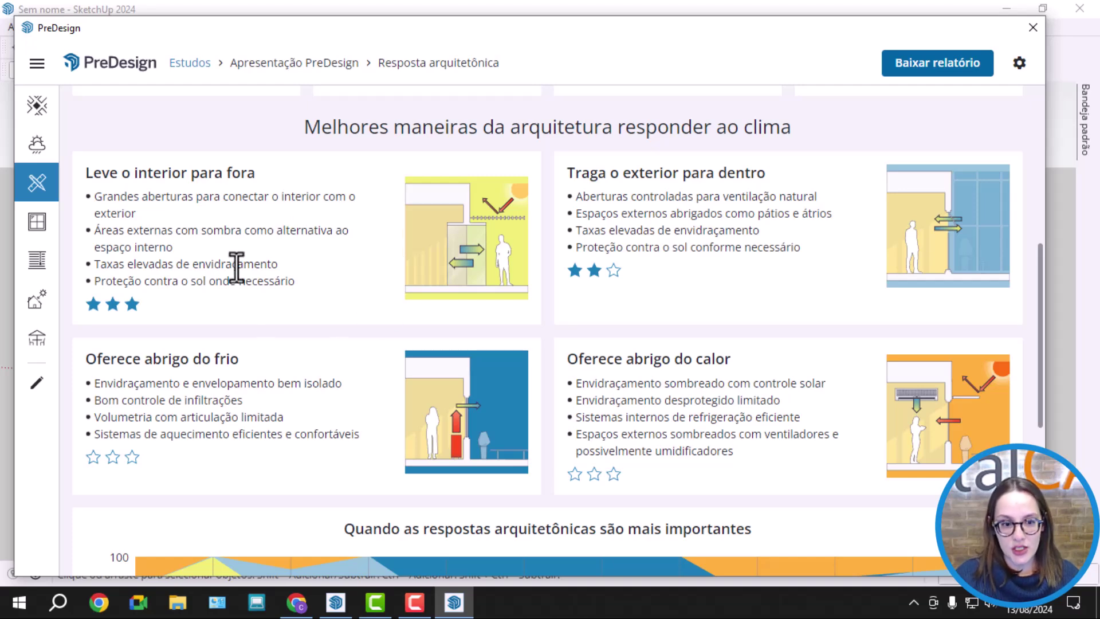
scroll(252, 264, down, 5)
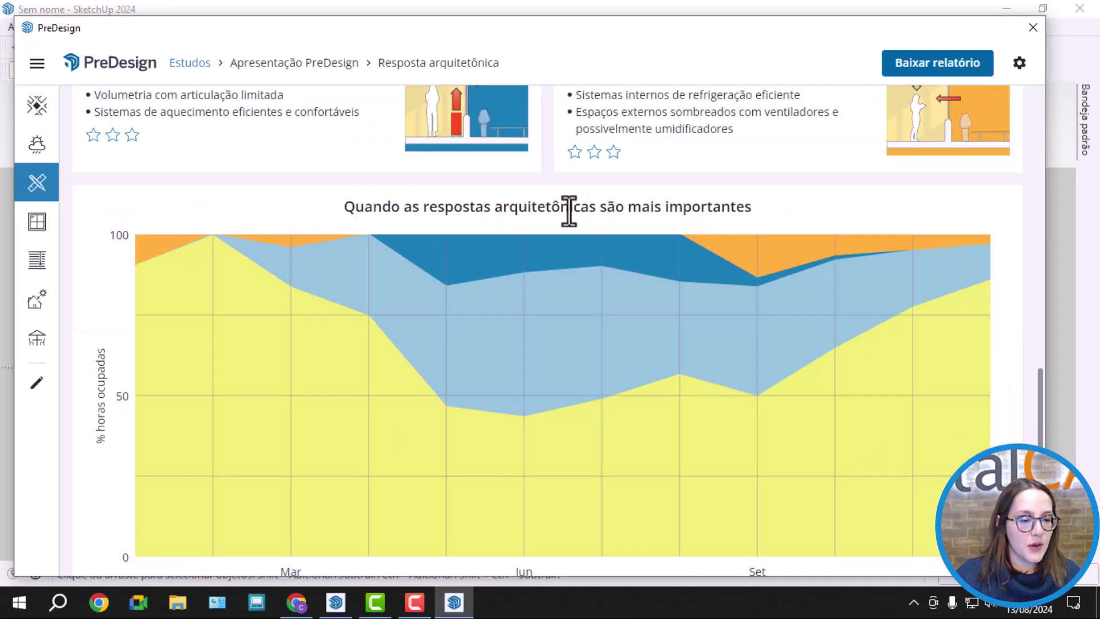
scroll(785, 198, down, 1)
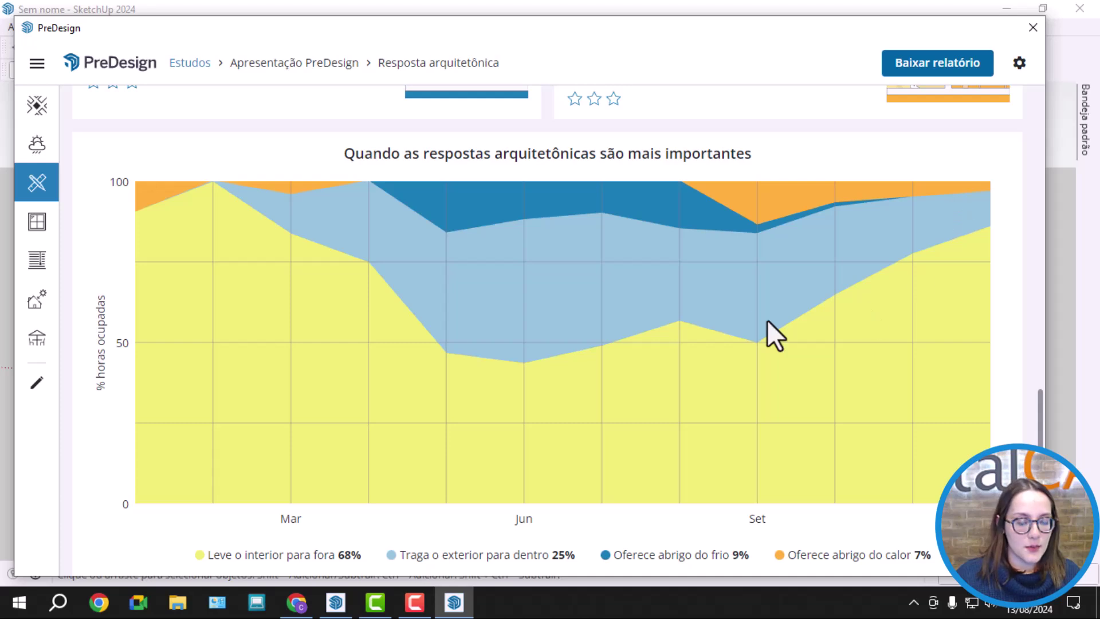
scroll(943, 410, up, 3)
scroll(943, 410, up, 3)
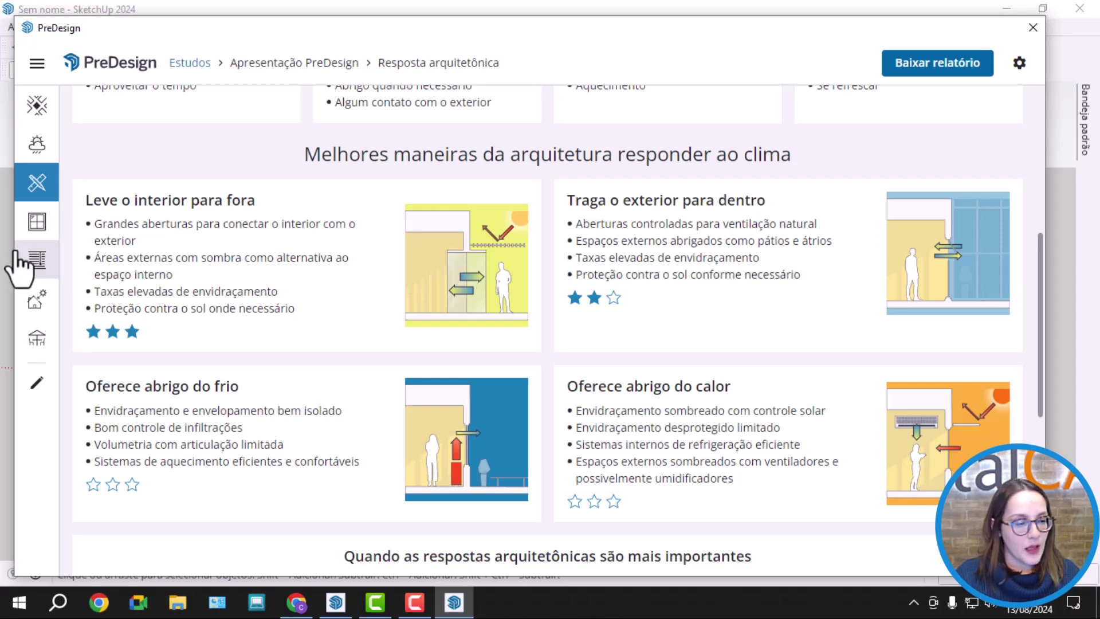
Open the Taxa de envidraçamento analysis and examine the heat loss and heat gain factors for the Norte orientation.
click(36, 227)
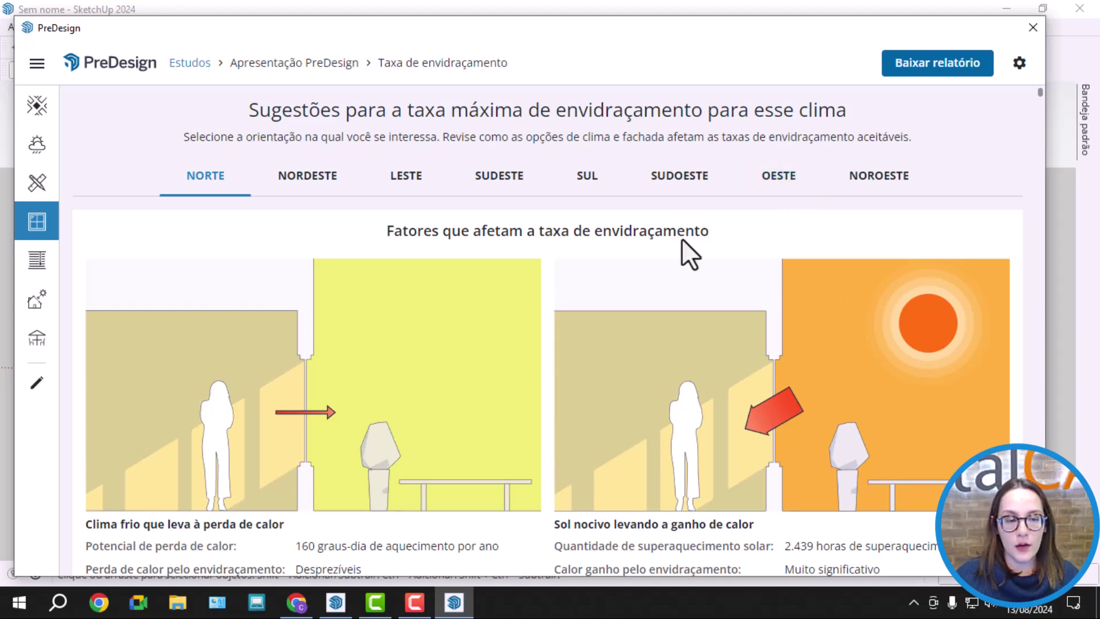
scroll(543, 200, down, 2)
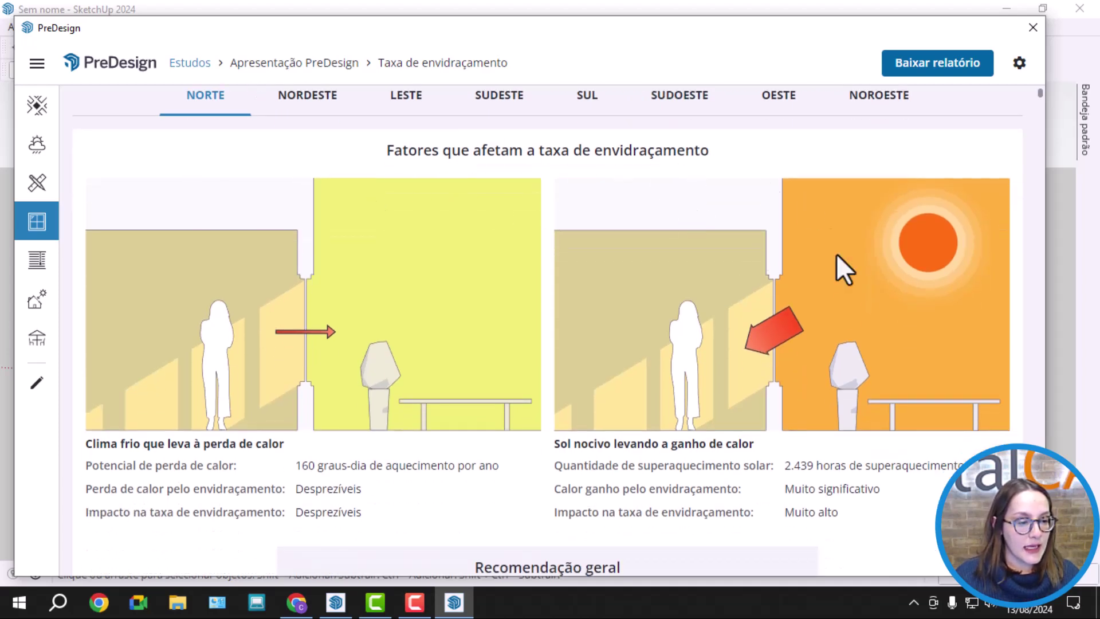
scroll(867, 344, up, 2)
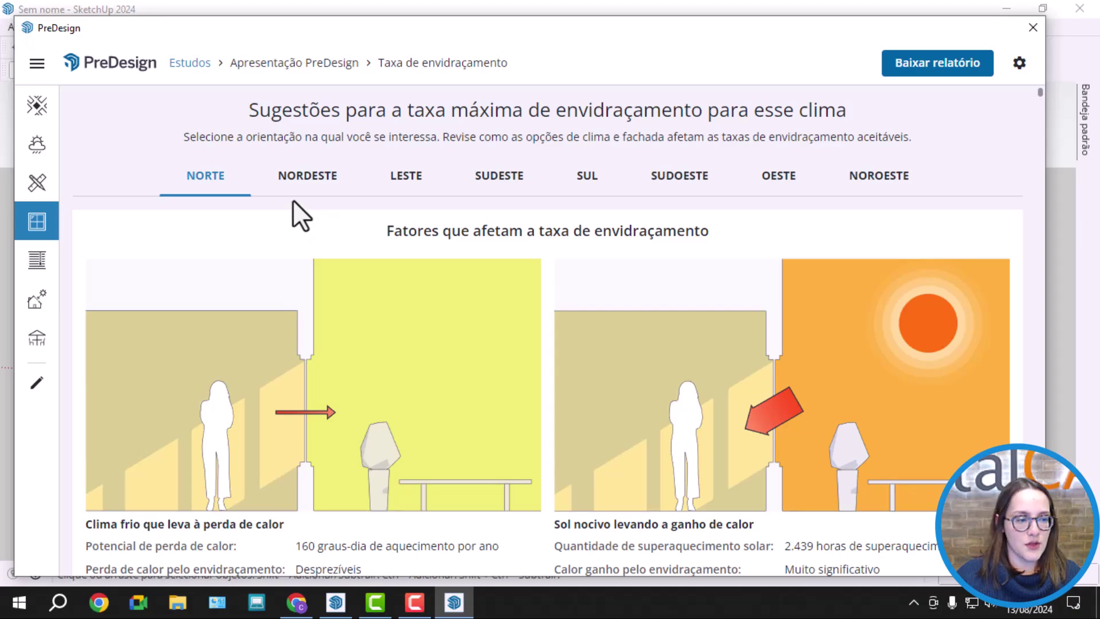
scroll(710, 284, down, 4)
scroll(728, 346, up, 4)
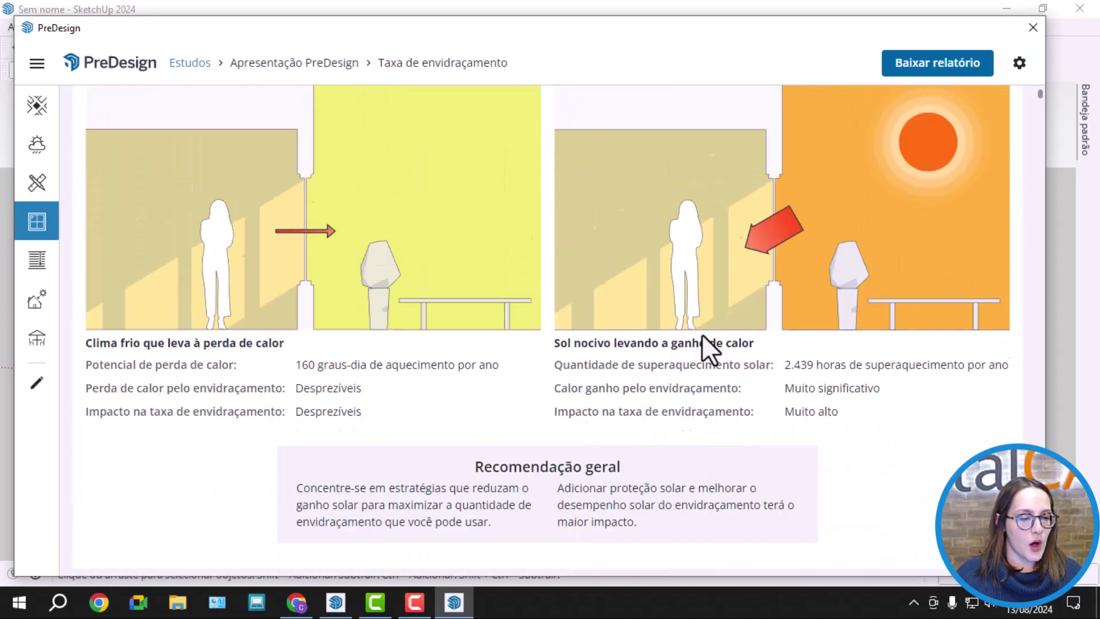
Look through the glazing factors for every façade orientation from Nordeste round to Noroeste, and return to Norte.
click(310, 189)
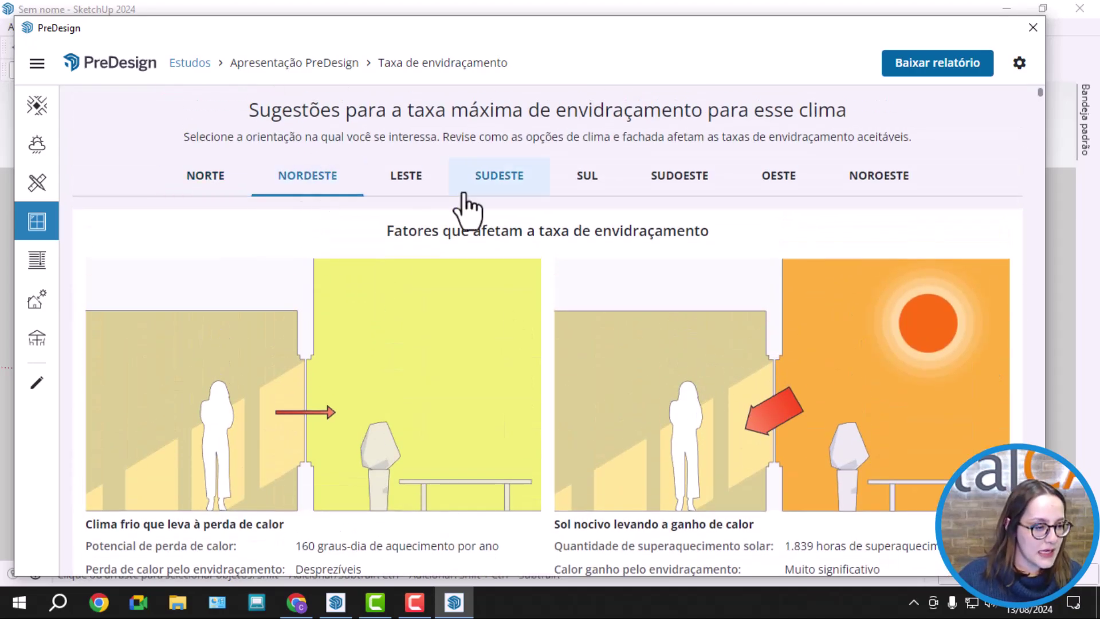
click(436, 187)
click(503, 184)
click(593, 186)
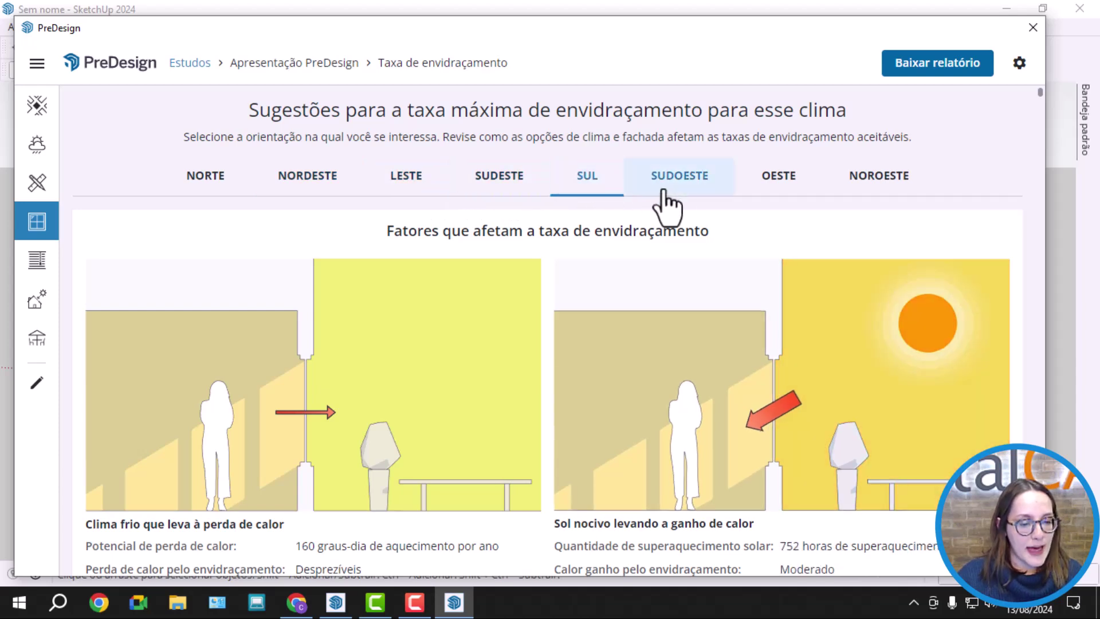
click(683, 194)
click(780, 192)
click(876, 195)
click(211, 186)
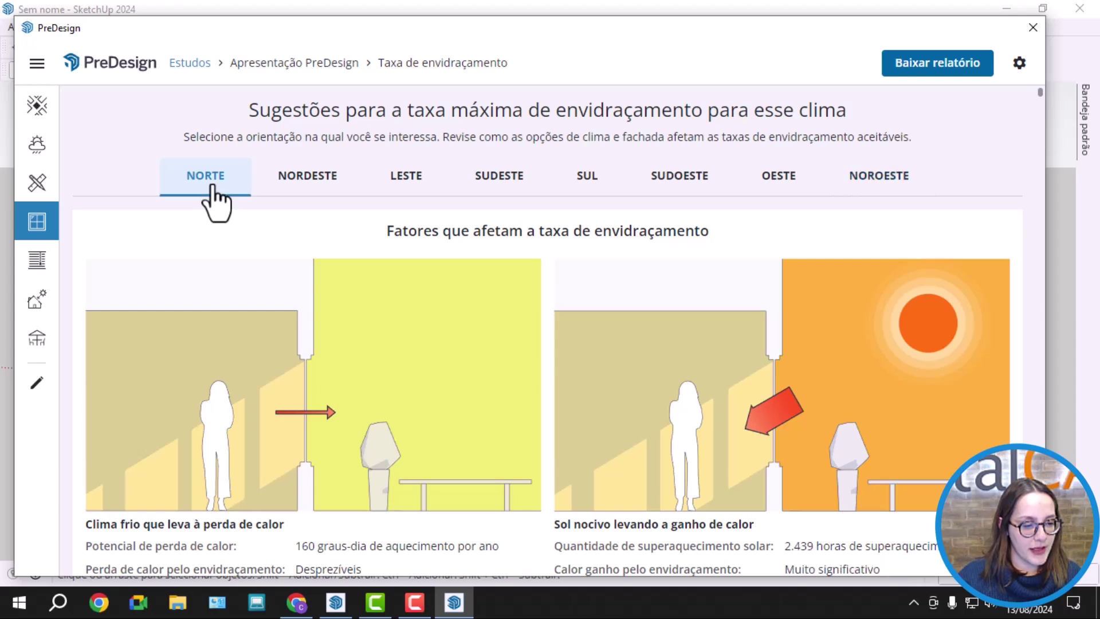
Compare the solar overheating hours and glazing impact for the Norte, Nordeste, Leste, Sudeste and Sul façades.
scroll(570, 290, down, 1)
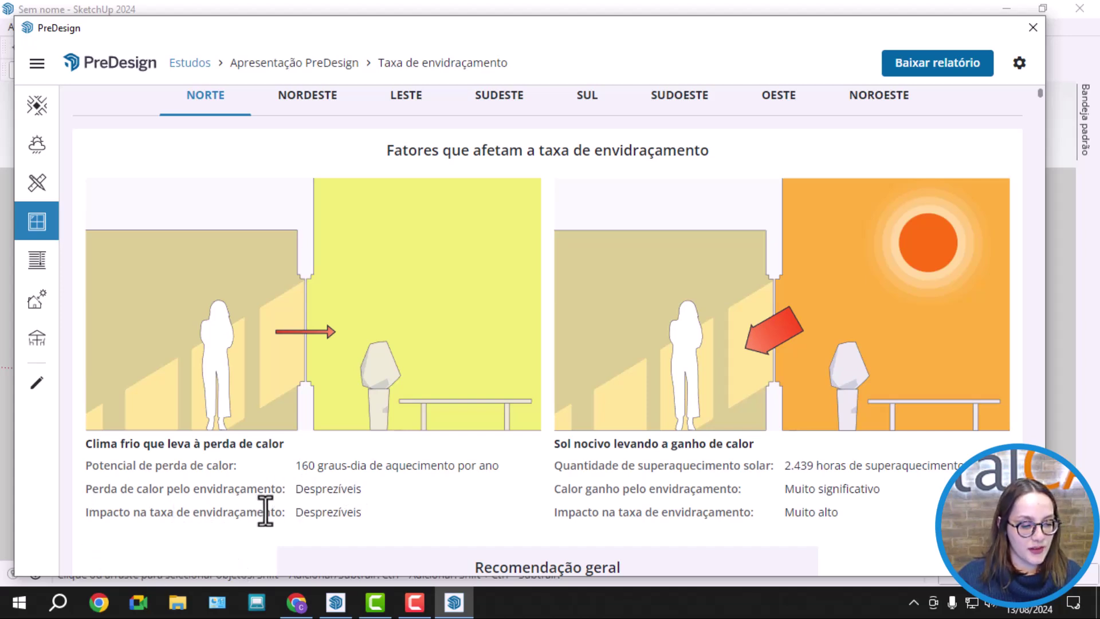
click(312, 109)
click(425, 112)
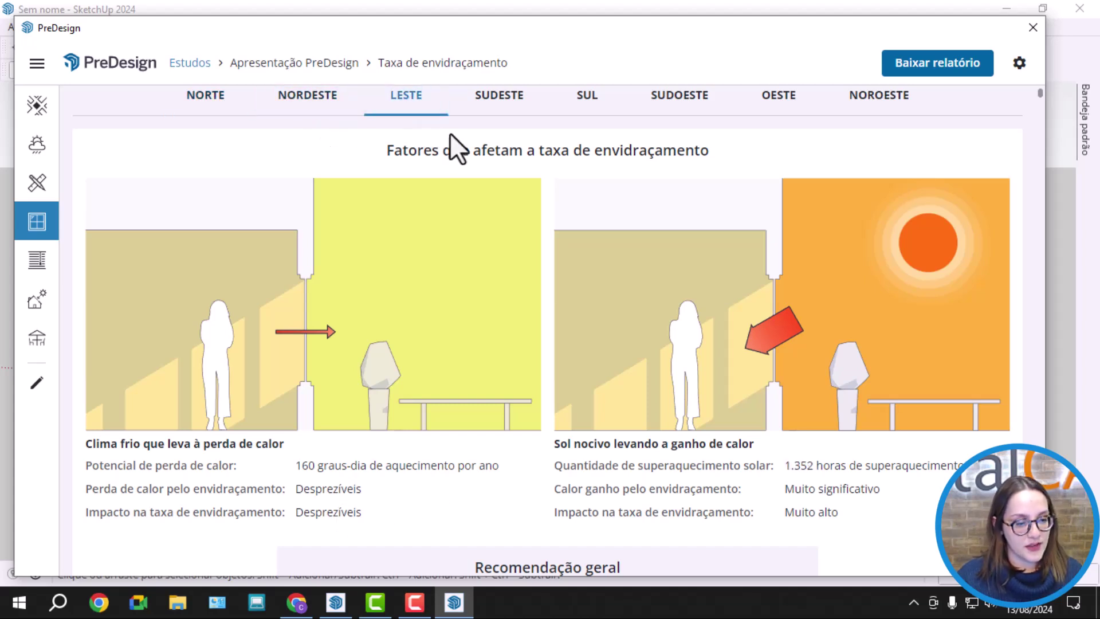
click(503, 117)
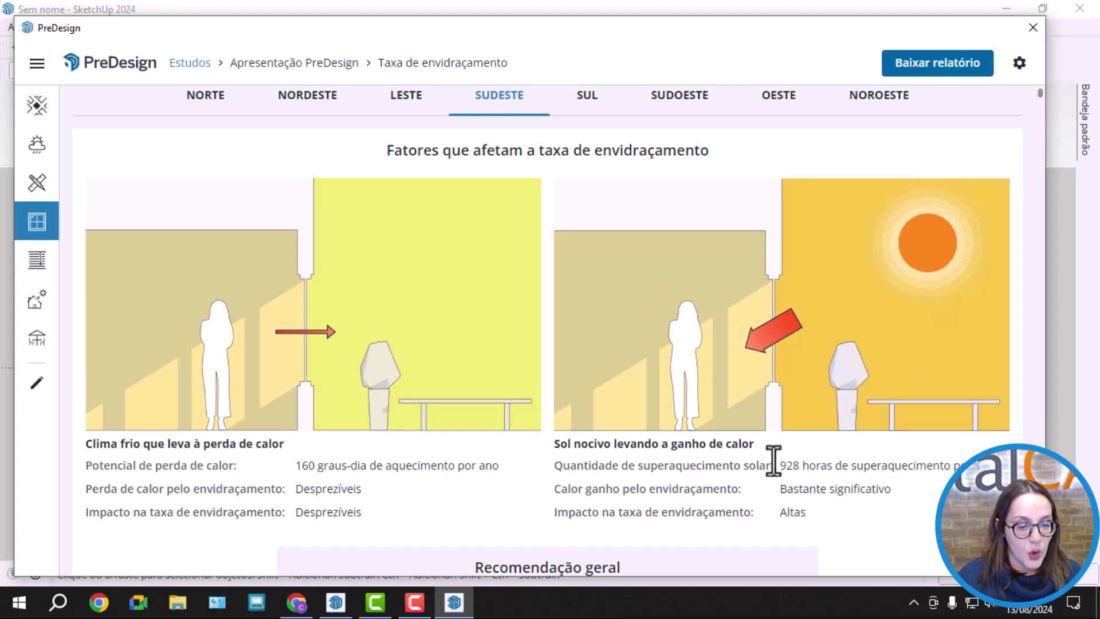
drag(784, 463, 940, 465)
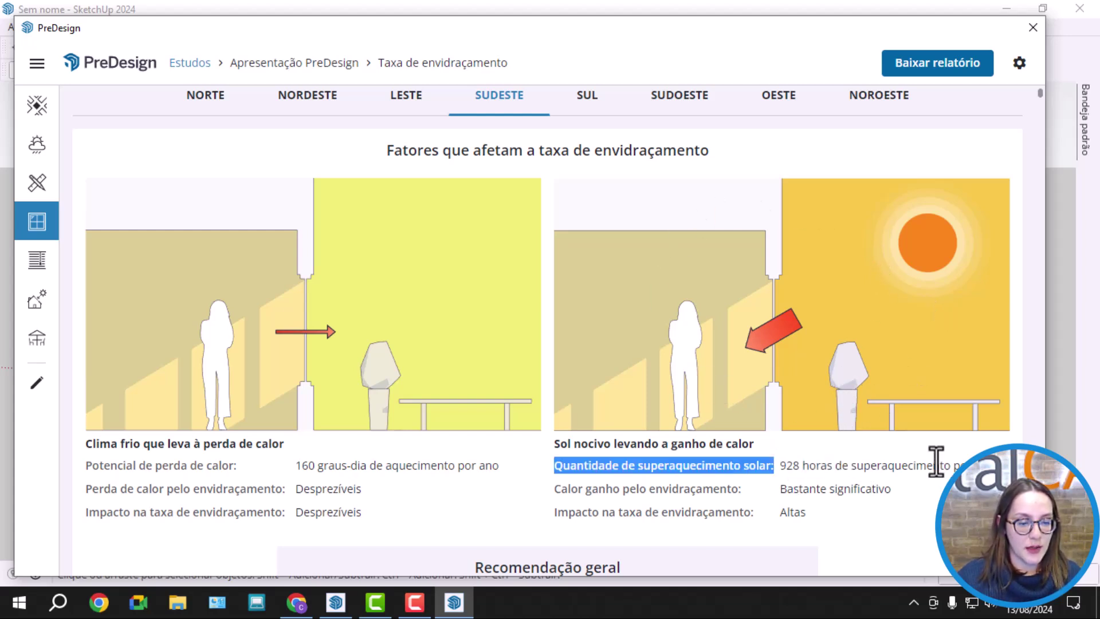
click(848, 471)
drag(799, 466, 777, 467)
click(817, 465)
click(665, 107)
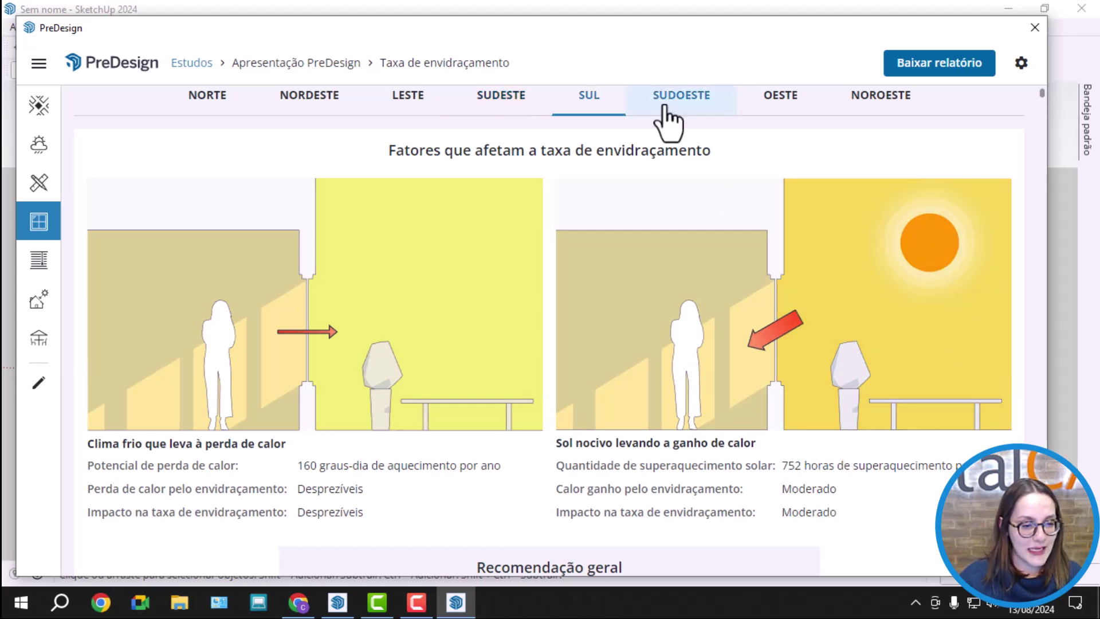
click(601, 107)
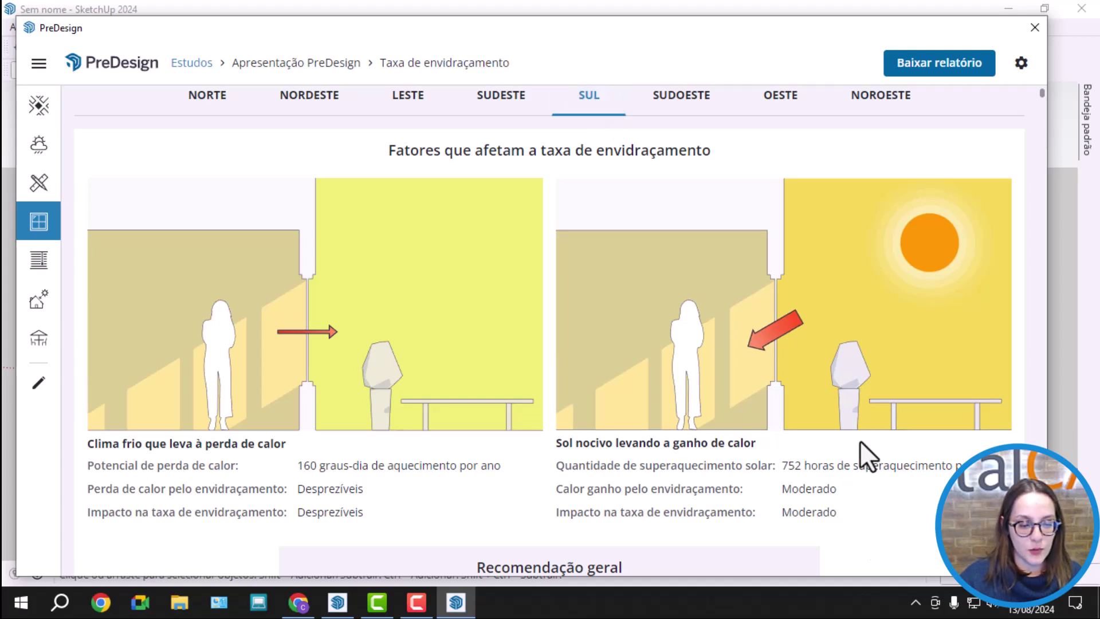
Compare the solar heat gain of the Oeste, Noroeste and Nordeste façades with Norte, ending on the Norte orientation.
click(782, 111)
click(848, 111)
click(801, 122)
click(864, 121)
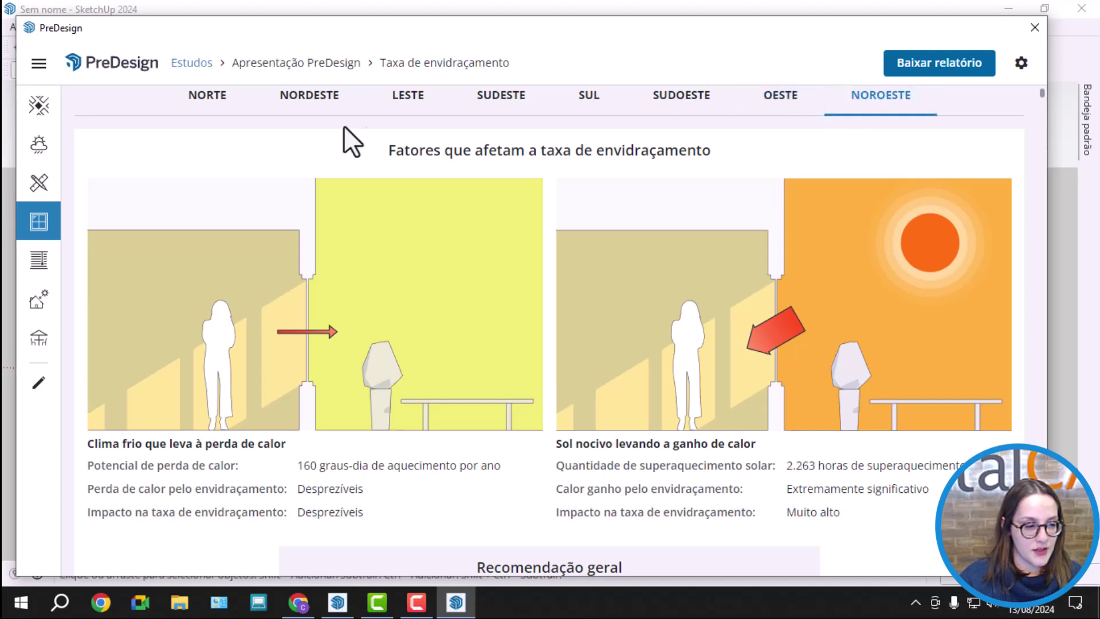
click(220, 114)
click(322, 112)
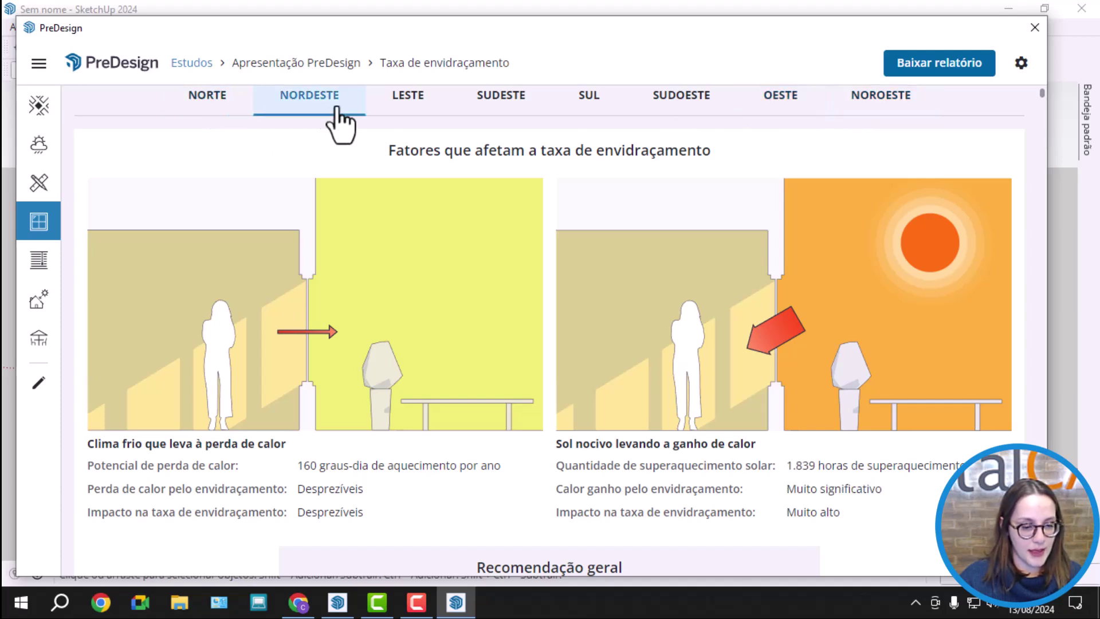
click(223, 118)
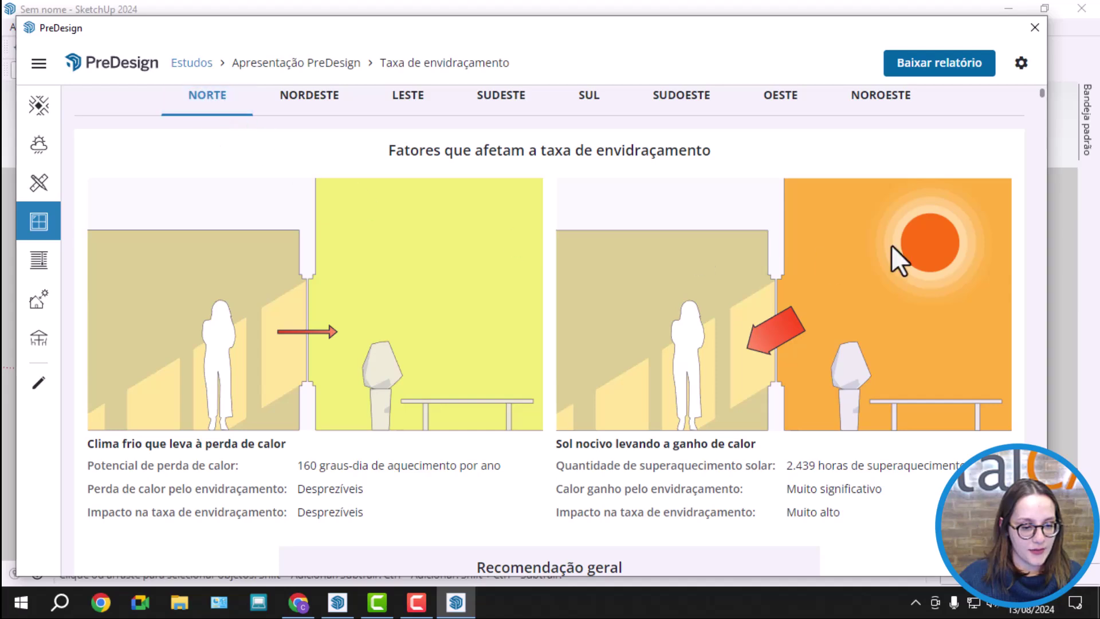
Read the general glazing recommendation for the Norte façade and compare its ideal and typical strategies.
scroll(888, 221, down, 5)
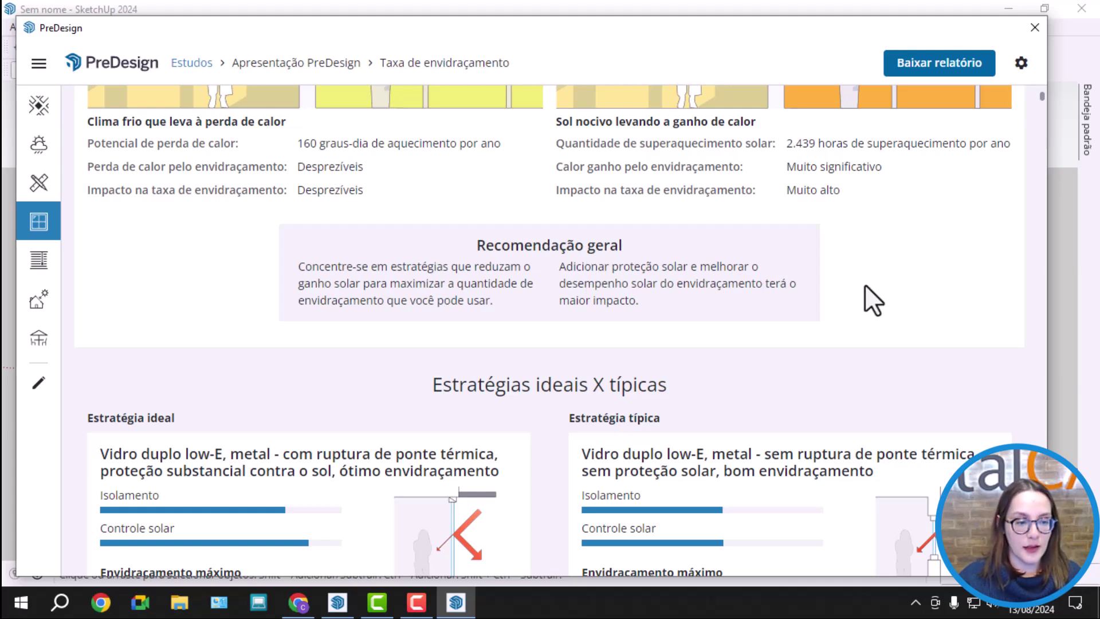
scroll(888, 255, down, 3)
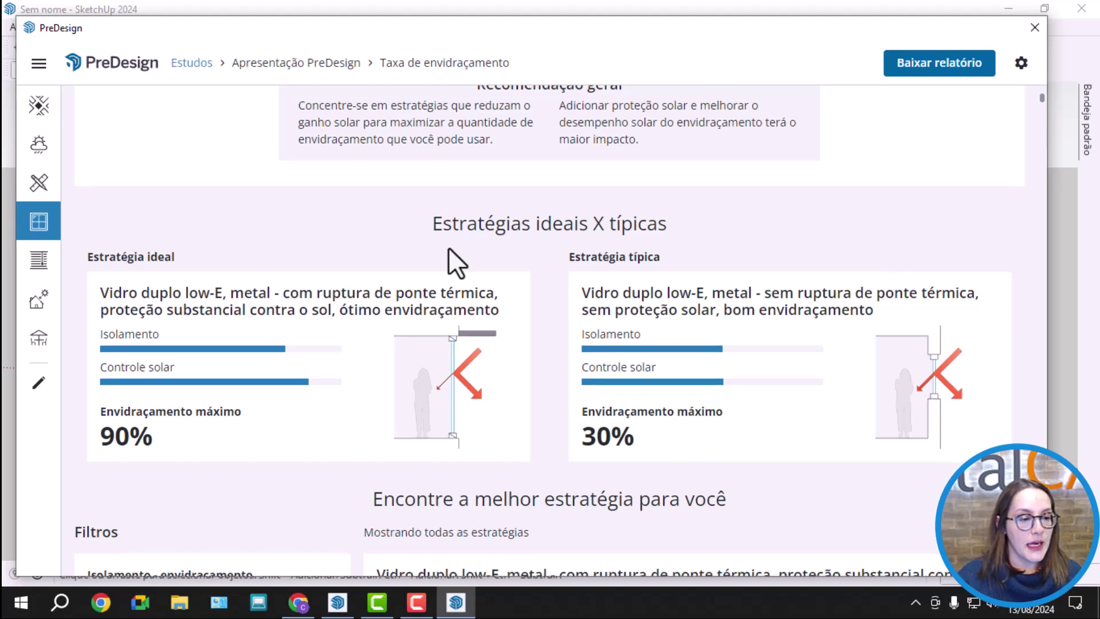
drag(442, 229, 685, 248)
click(590, 229)
scroll(796, 225, down, 1)
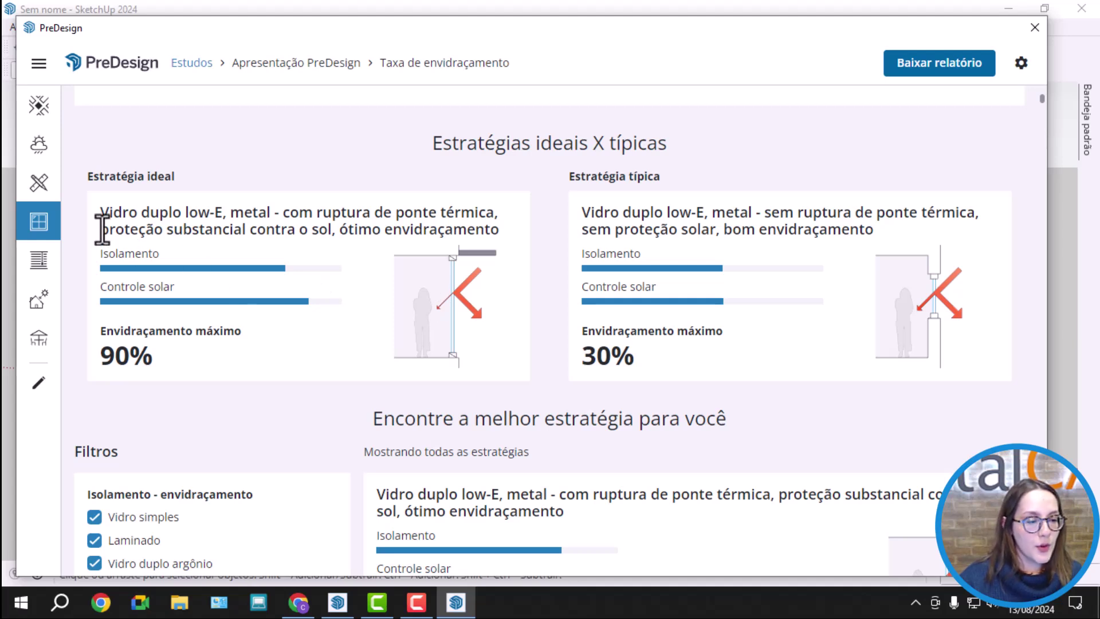
drag(257, 229, 319, 229)
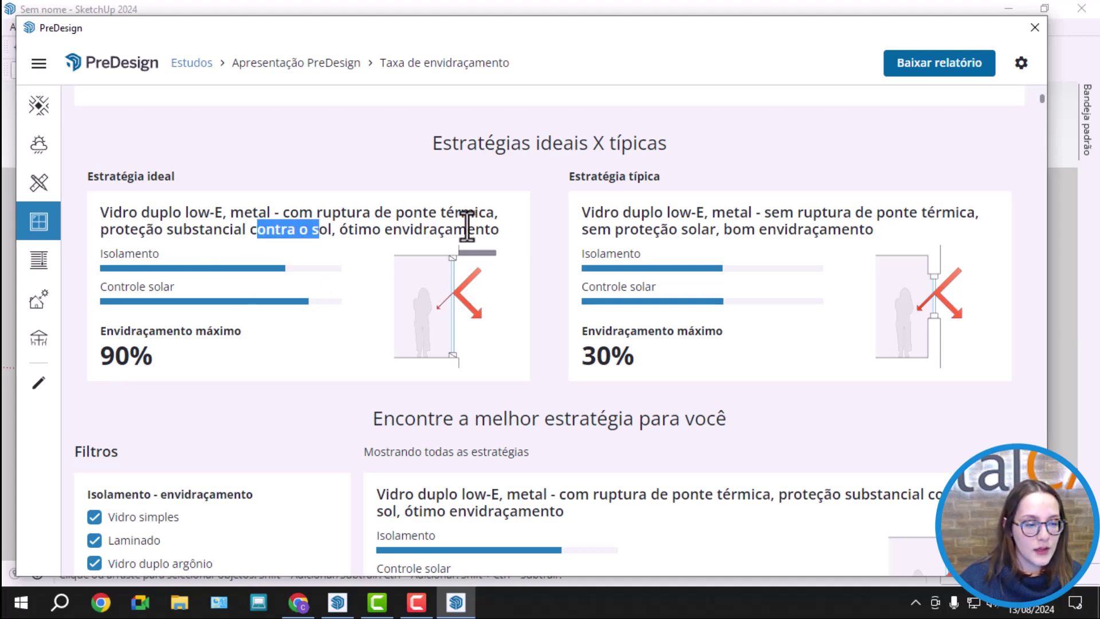
click(269, 275)
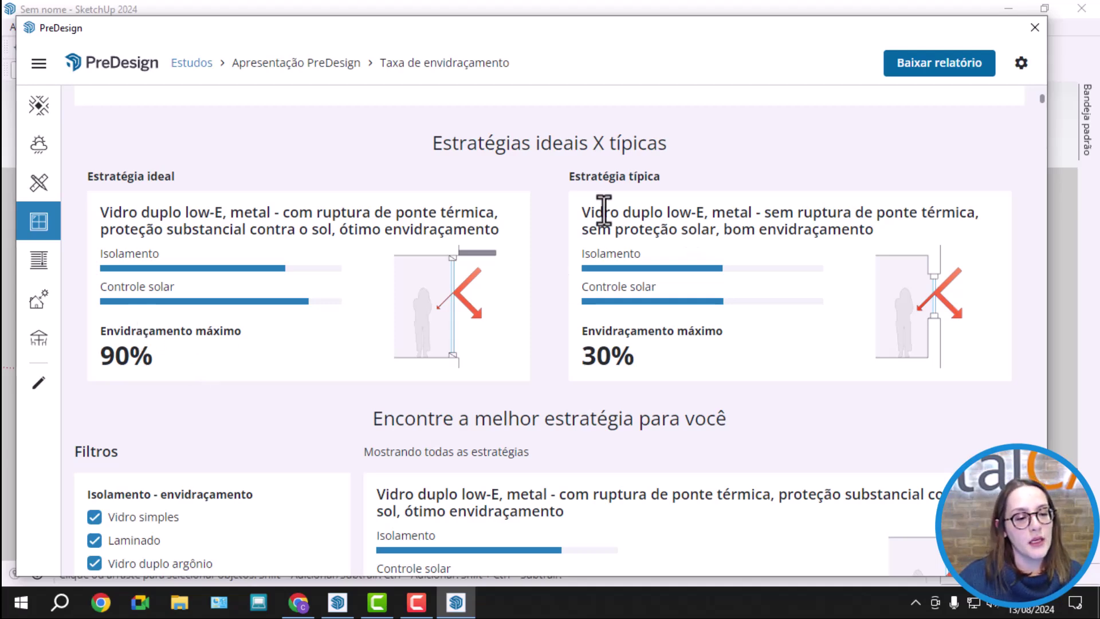
Look through the glazing strategy filters and the full list of strategies with their insulation, solar control and maximum glazing ratings.
scroll(493, 195, down, 3)
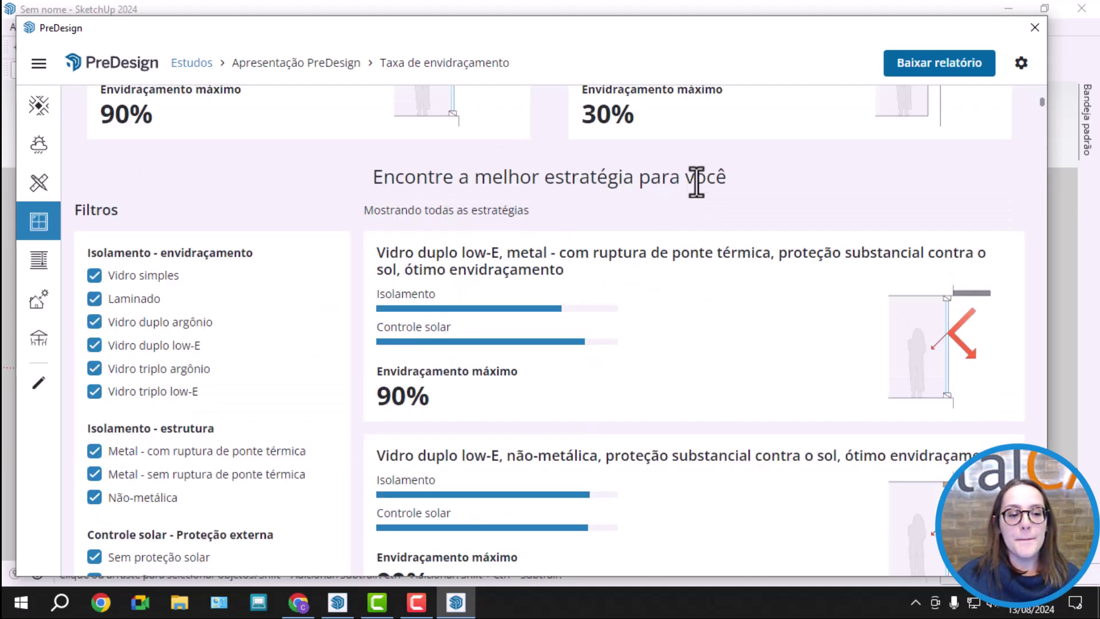
scroll(773, 187, down, 3)
scroll(855, 189, down, 2)
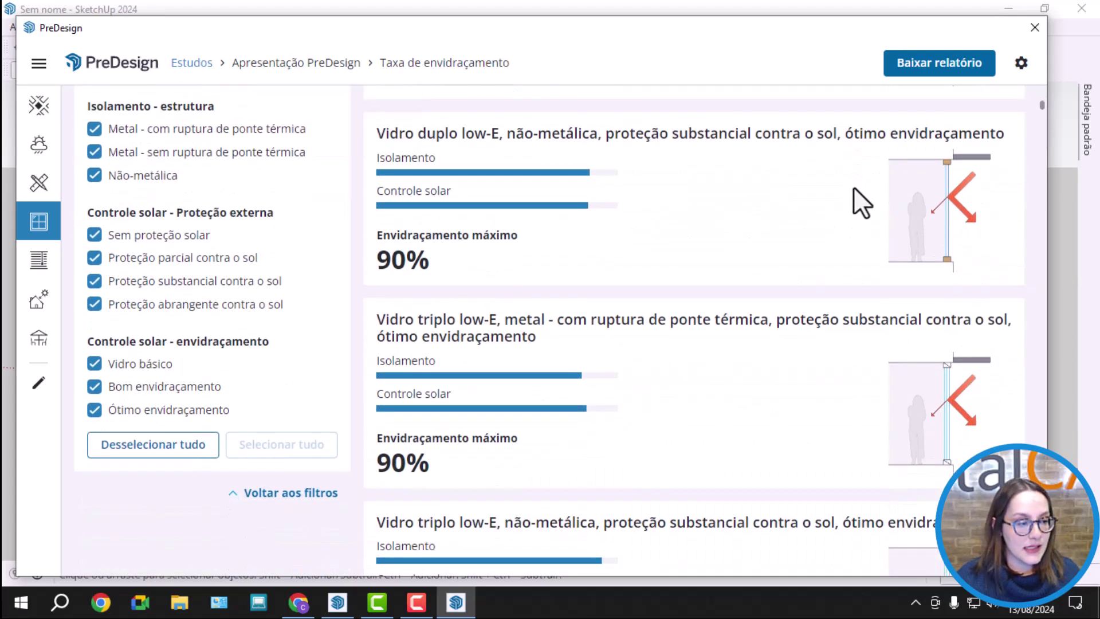
scroll(859, 212, up, 3)
scroll(630, 275, up, 2)
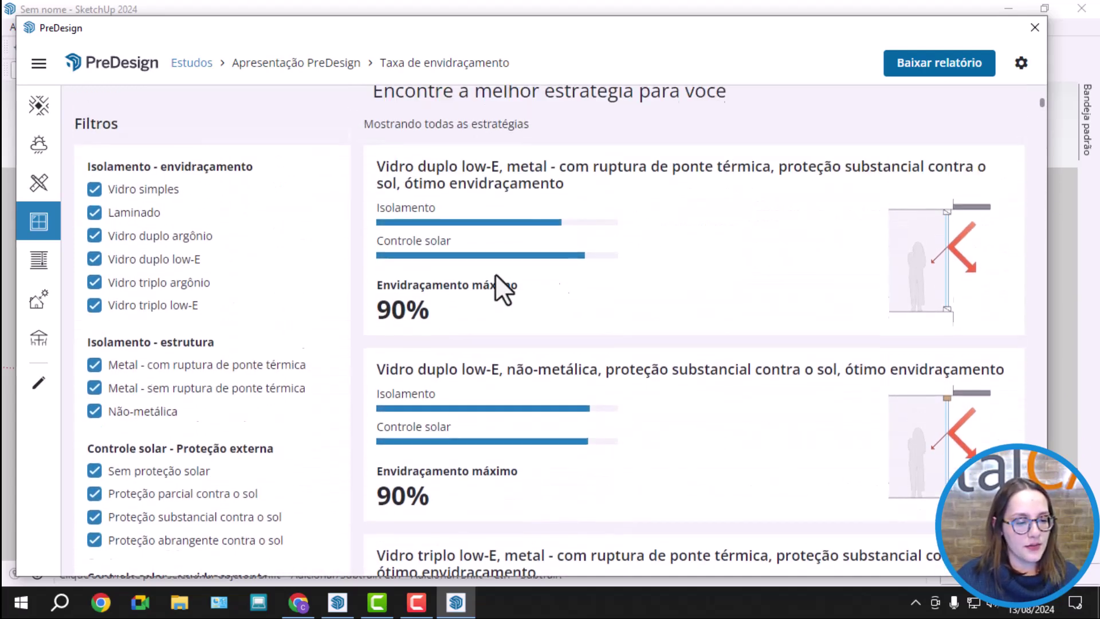
scroll(939, 183, down, 3)
scroll(971, 167, down, 5)
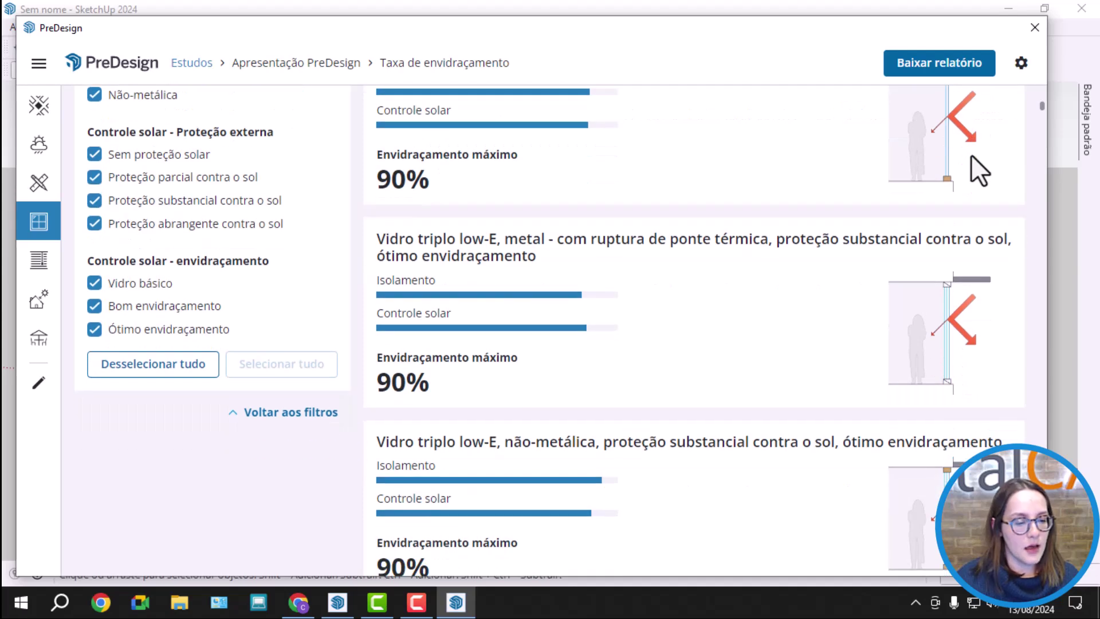
scroll(751, 198, down, 9)
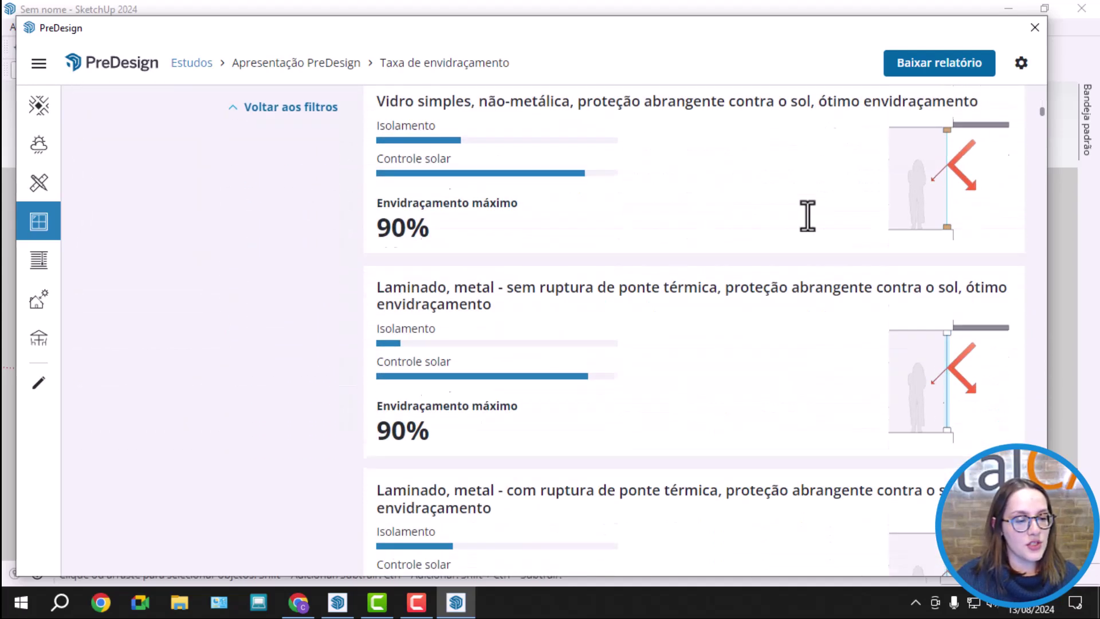
scroll(816, 213, down, 15)
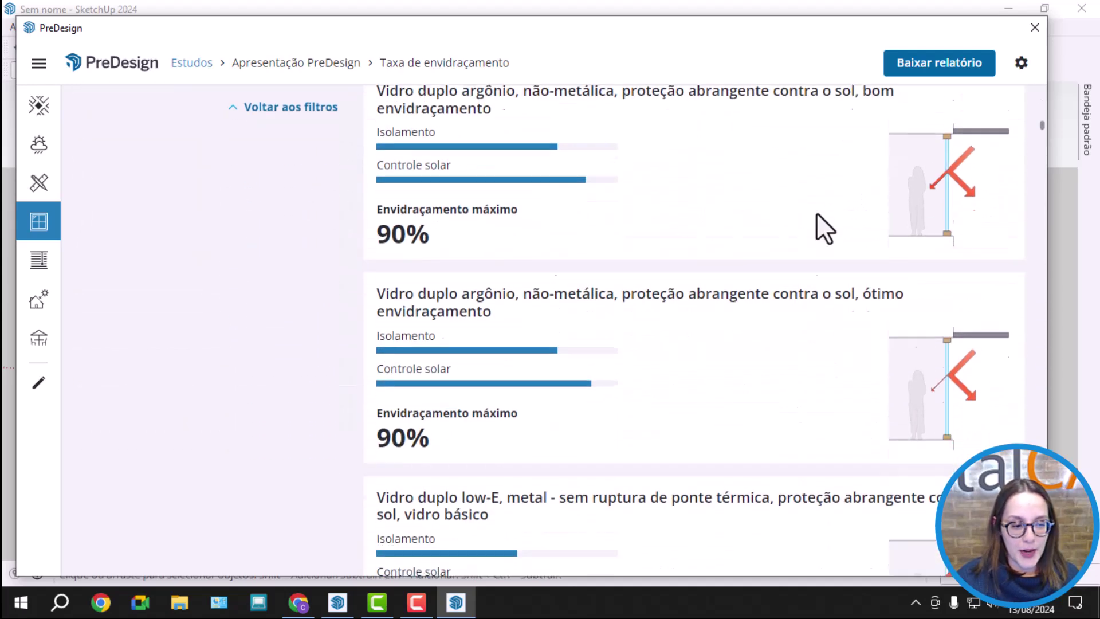
scroll(817, 213, down, 9)
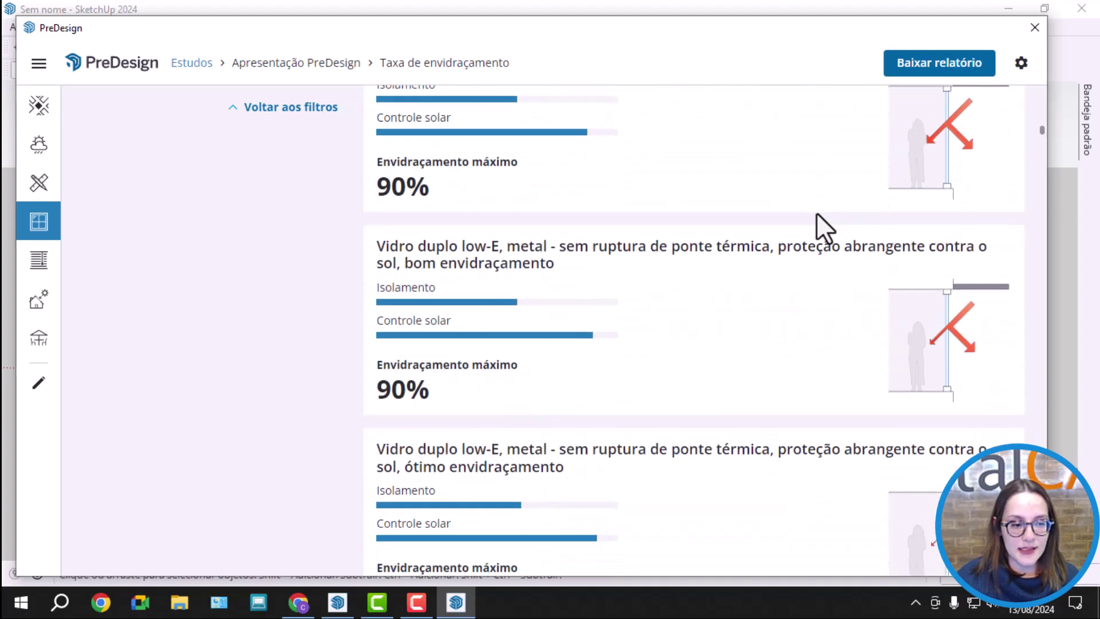
scroll(817, 211, down, 20)
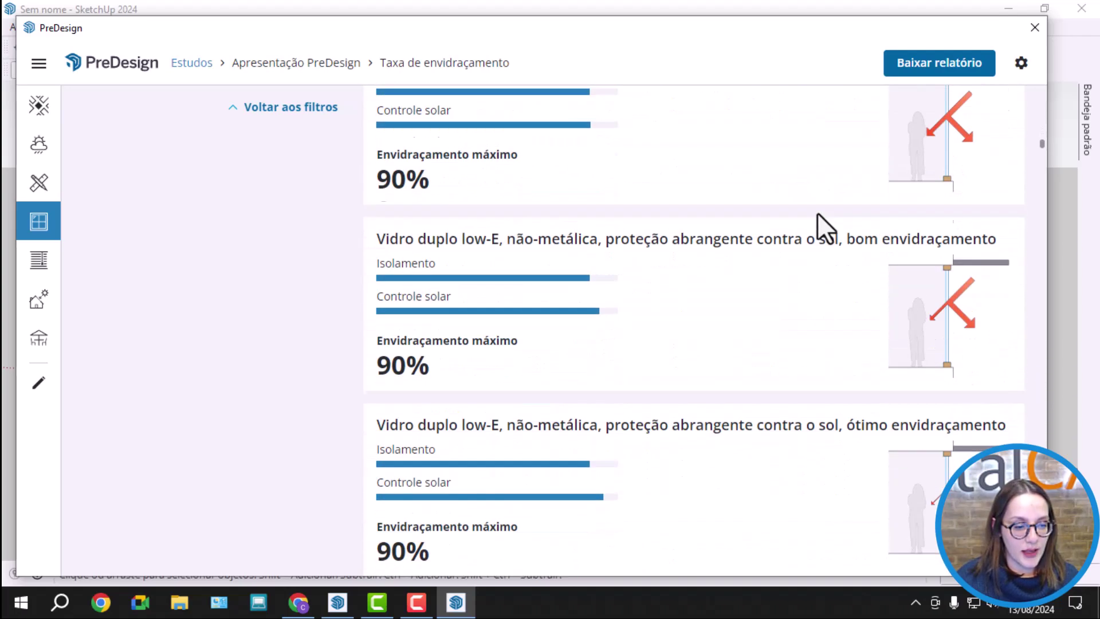
scroll(817, 212, down, 20)
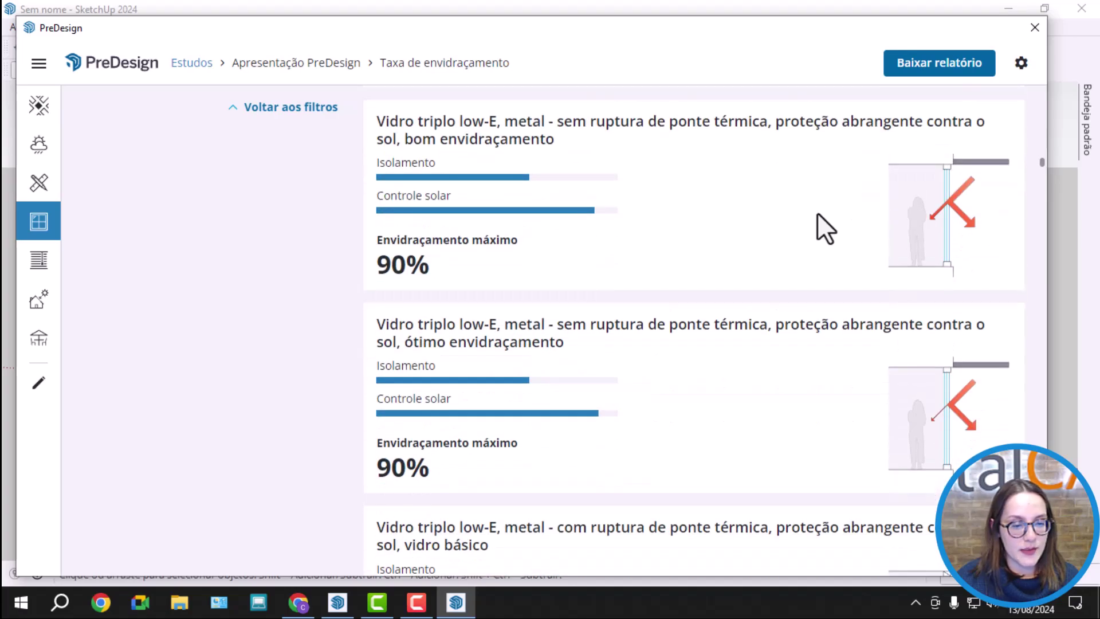
scroll(818, 215, down, 20)
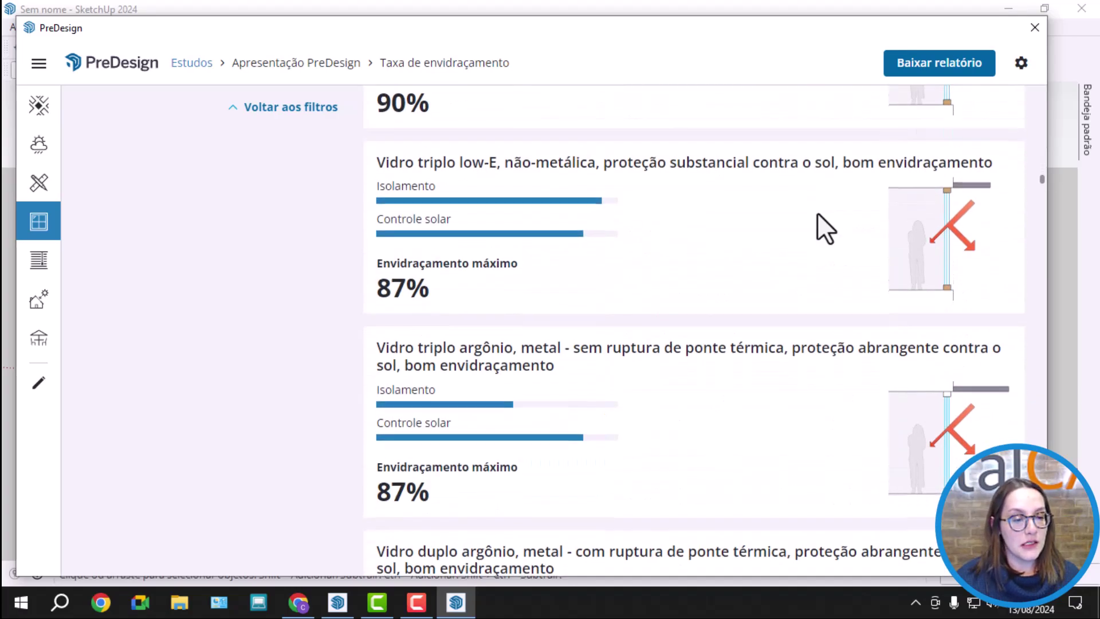
scroll(816, 231, down, 20)
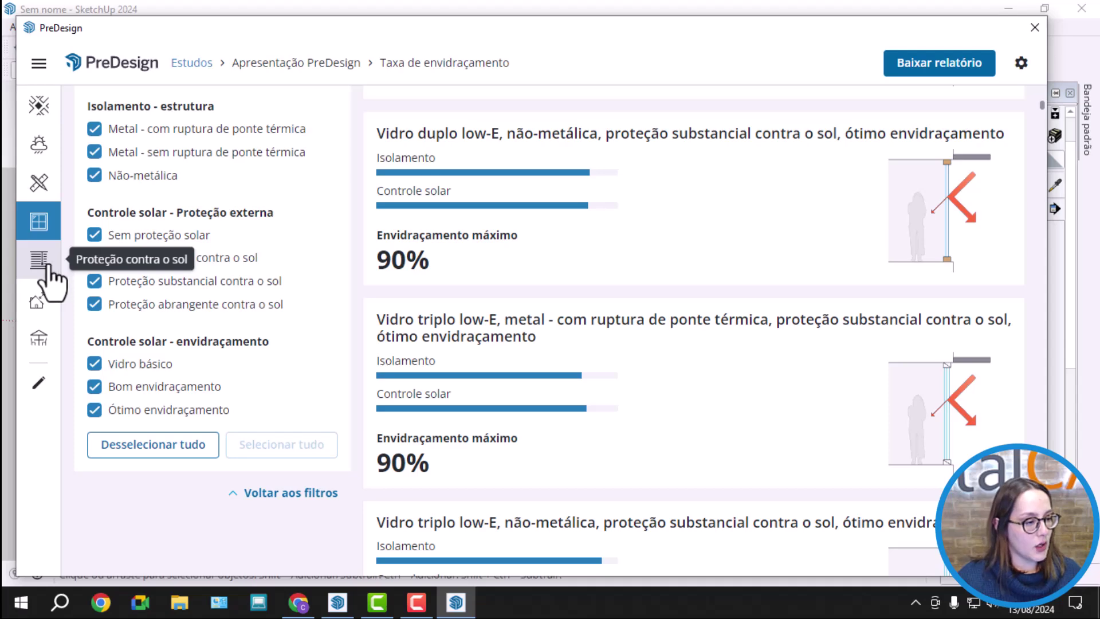
Open the Proteção contra o sol analysis and examine the annual solar impact and general recommendation for the Norte façade.
click(50, 265)
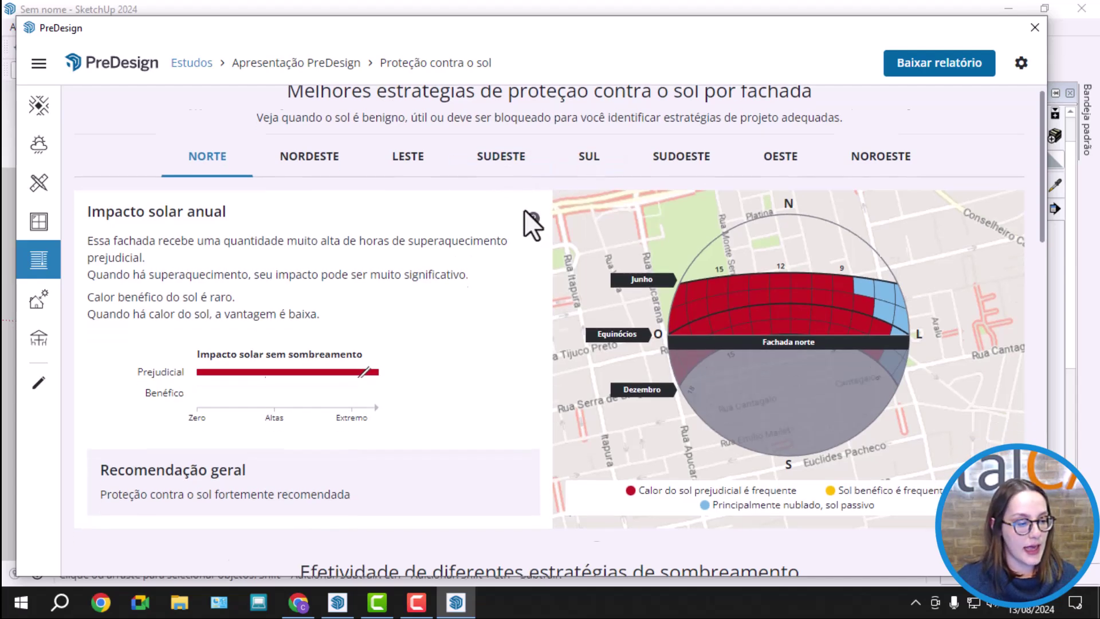
scroll(492, 321, down, 3)
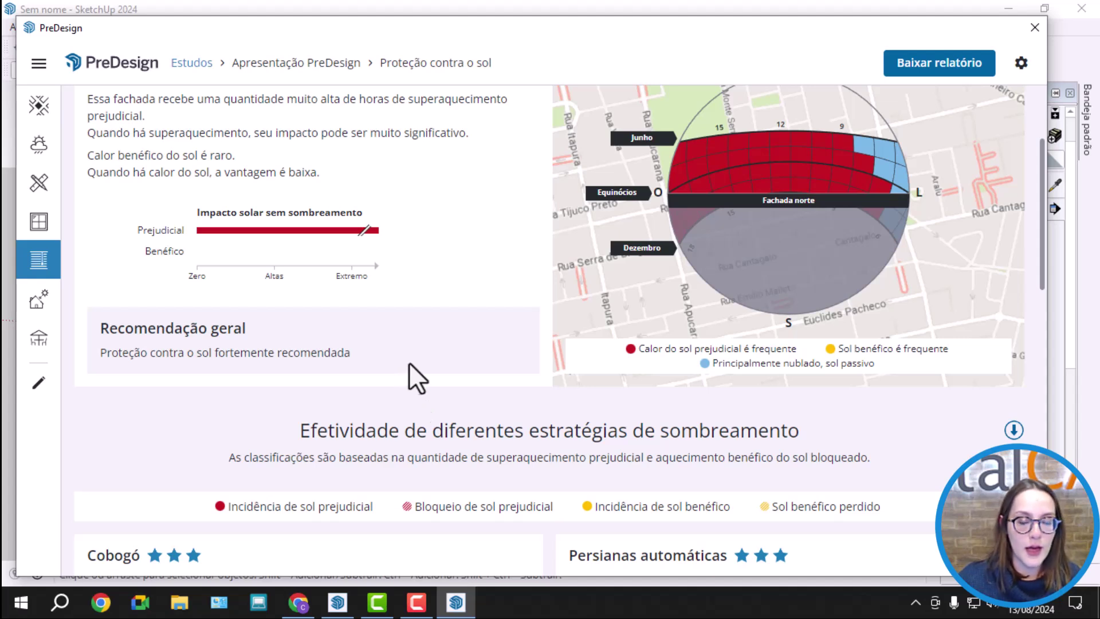
scroll(533, 284, down, 3)
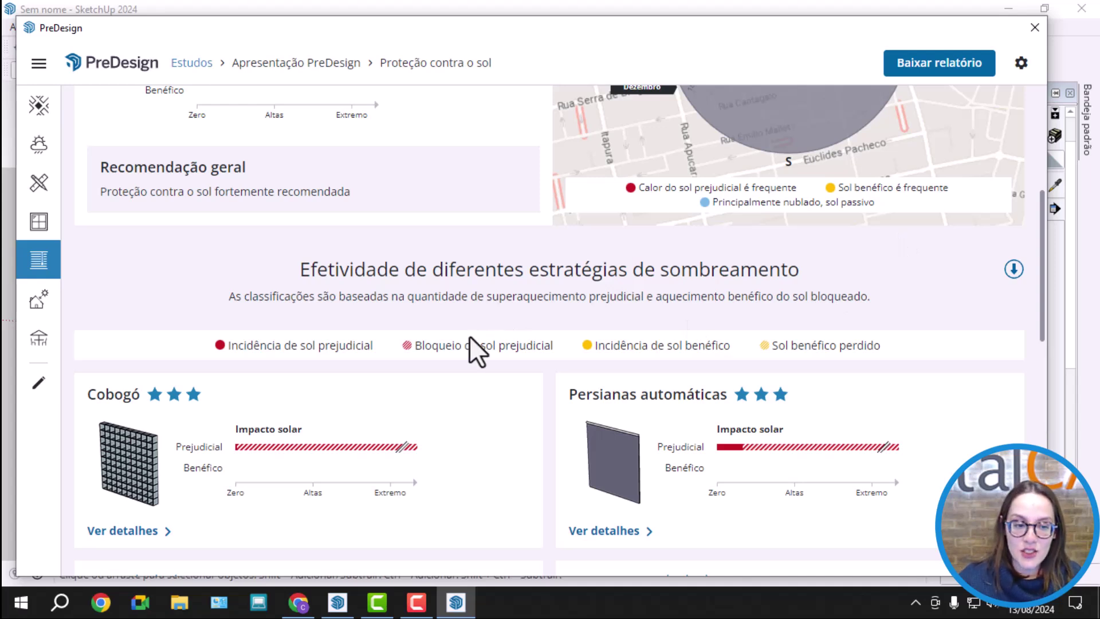
Compare the effectiveness ratings of all shading strategies for the Norte façade, from Cobogó to Sem proteção solar.
scroll(527, 344, down, 1)
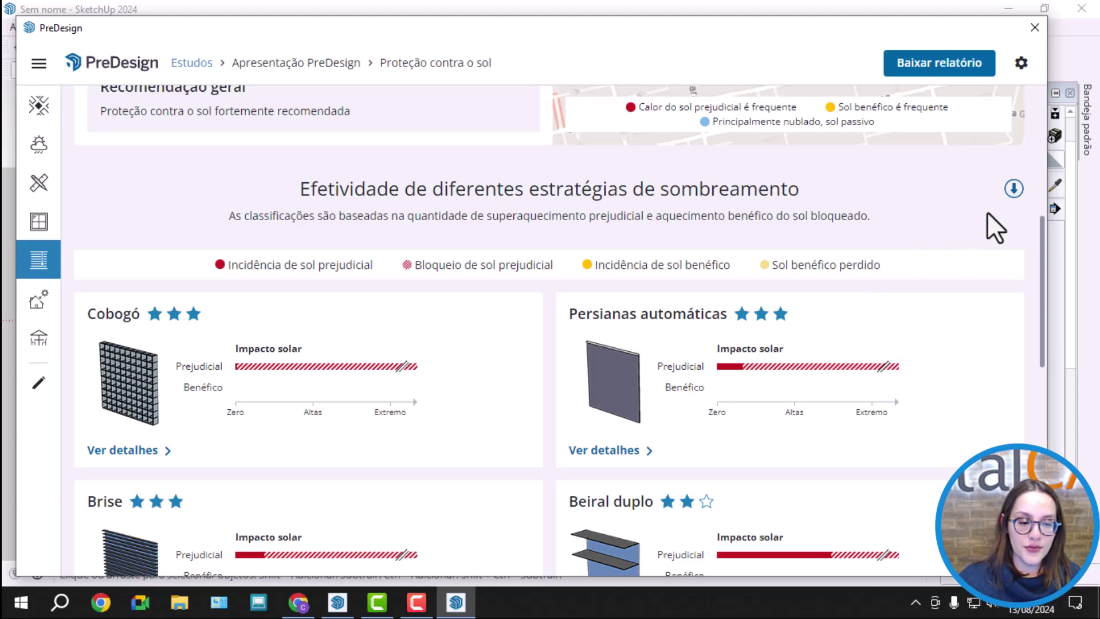
scroll(987, 226, down, 2)
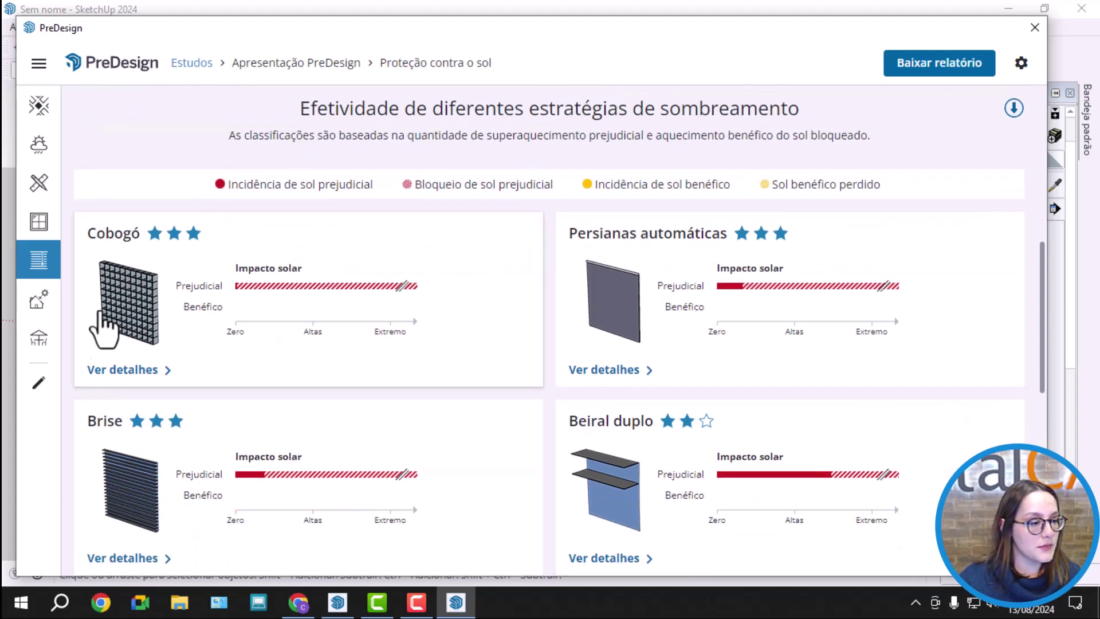
scroll(957, 263, down, 2)
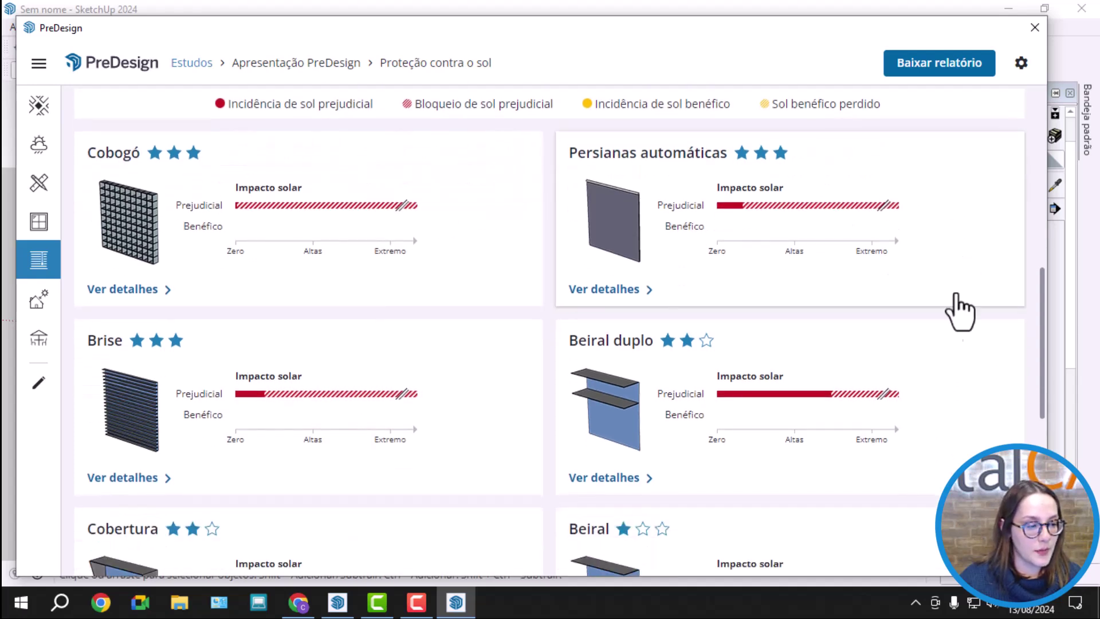
scroll(801, 348, down, 2)
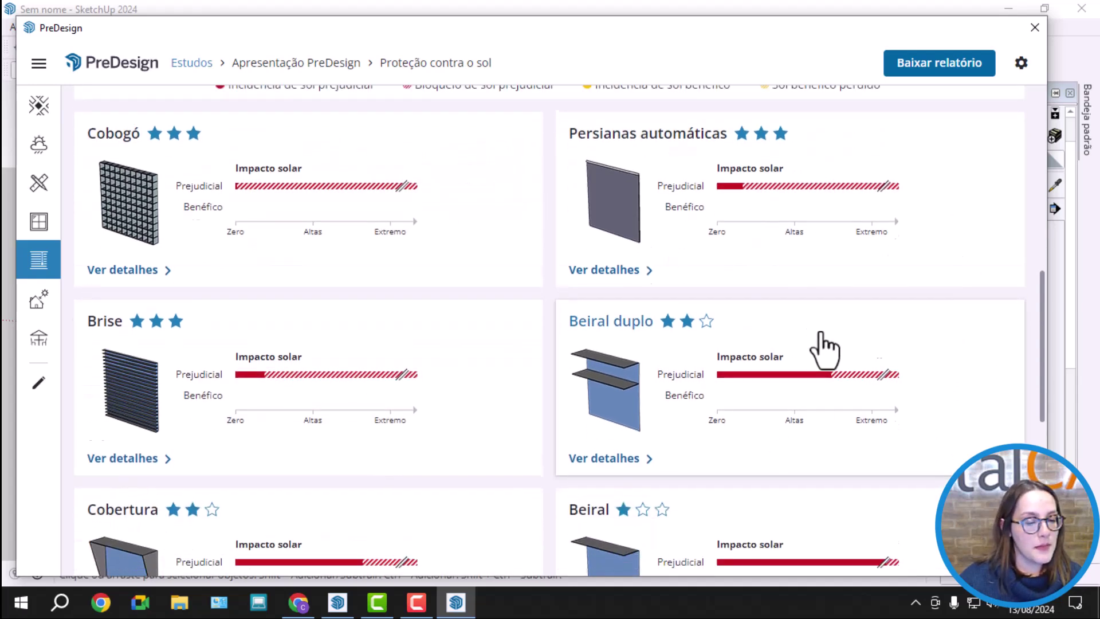
scroll(970, 412, down, 1)
scroll(971, 412, down, 8)
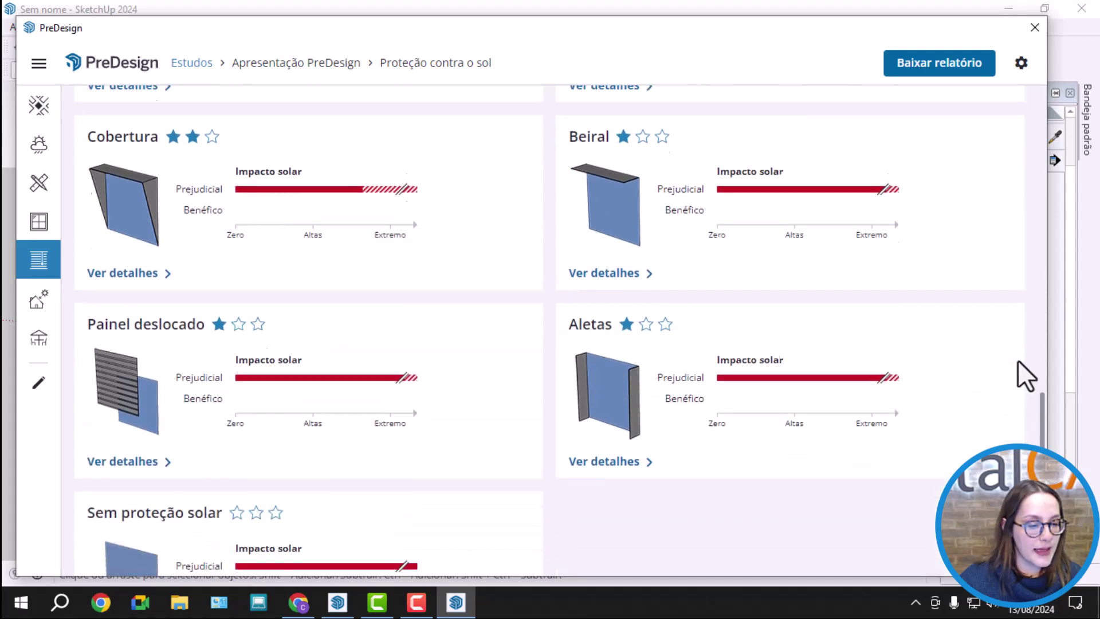
scroll(1009, 422, up, 6)
scroll(997, 437, up, 12)
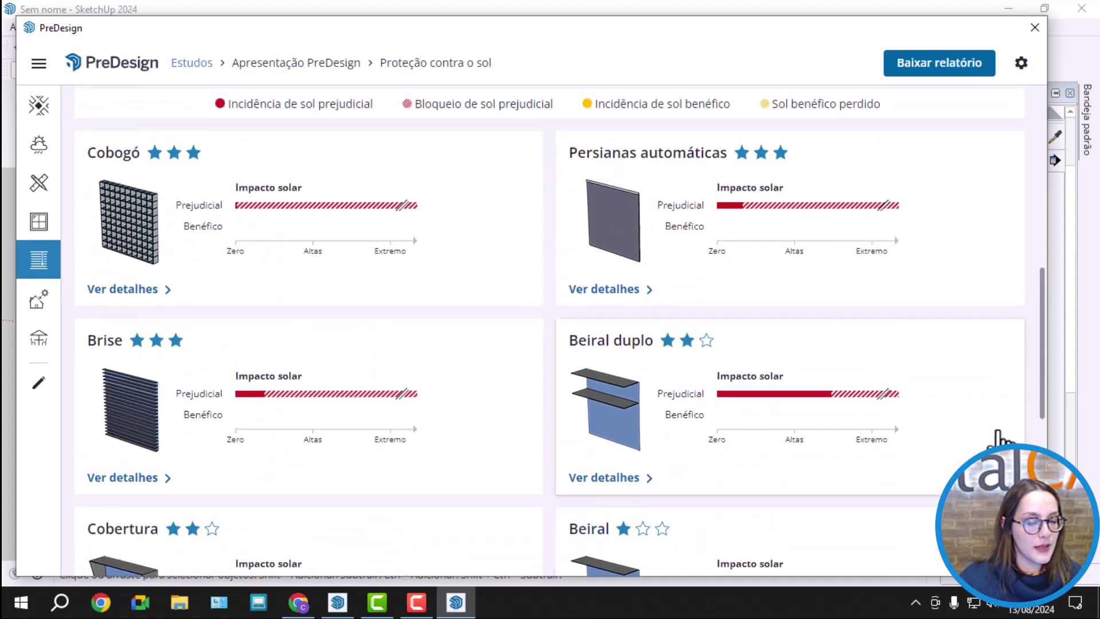
Review the shading effectiveness legend and check how much harmful sun the Cobogó strategy blocks.
click(2, 234)
click(456, 603)
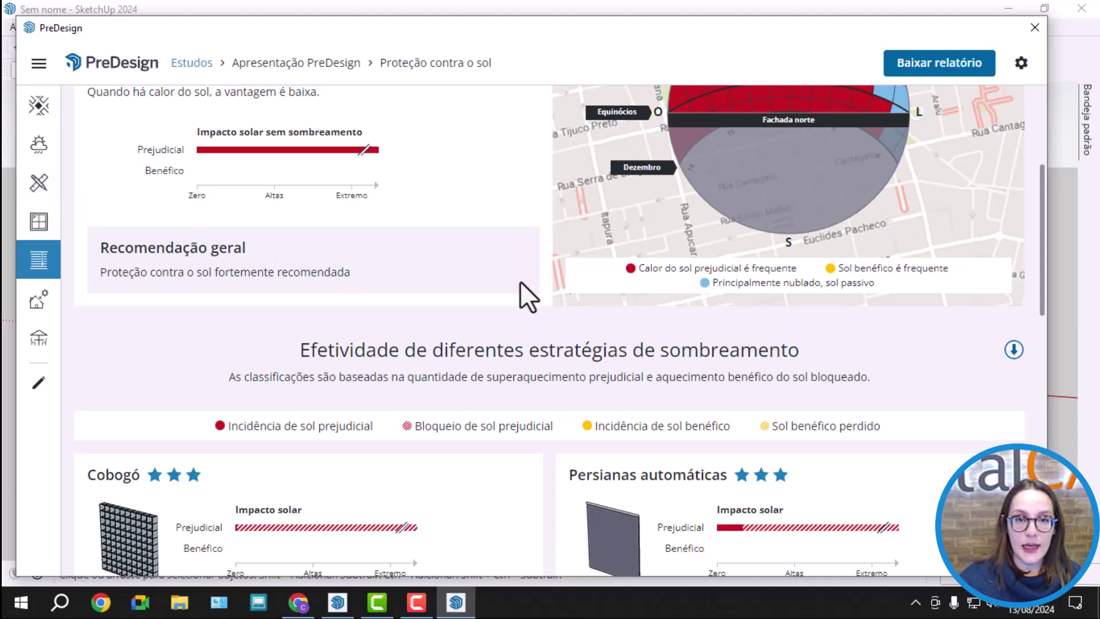
scroll(546, 288, down, 2)
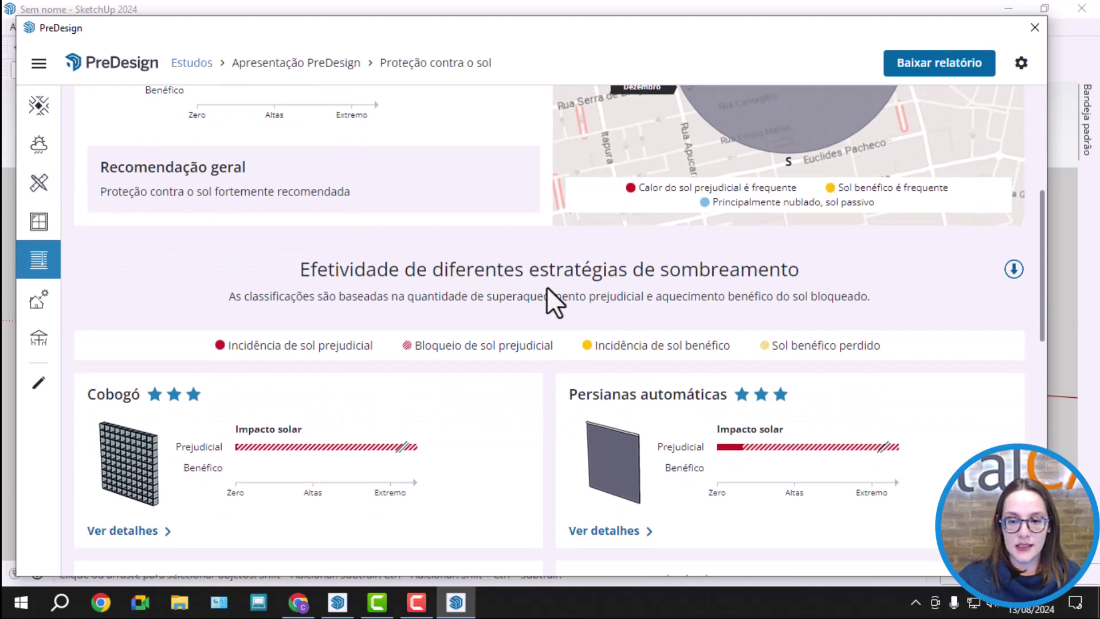
scroll(547, 286, down, 1)
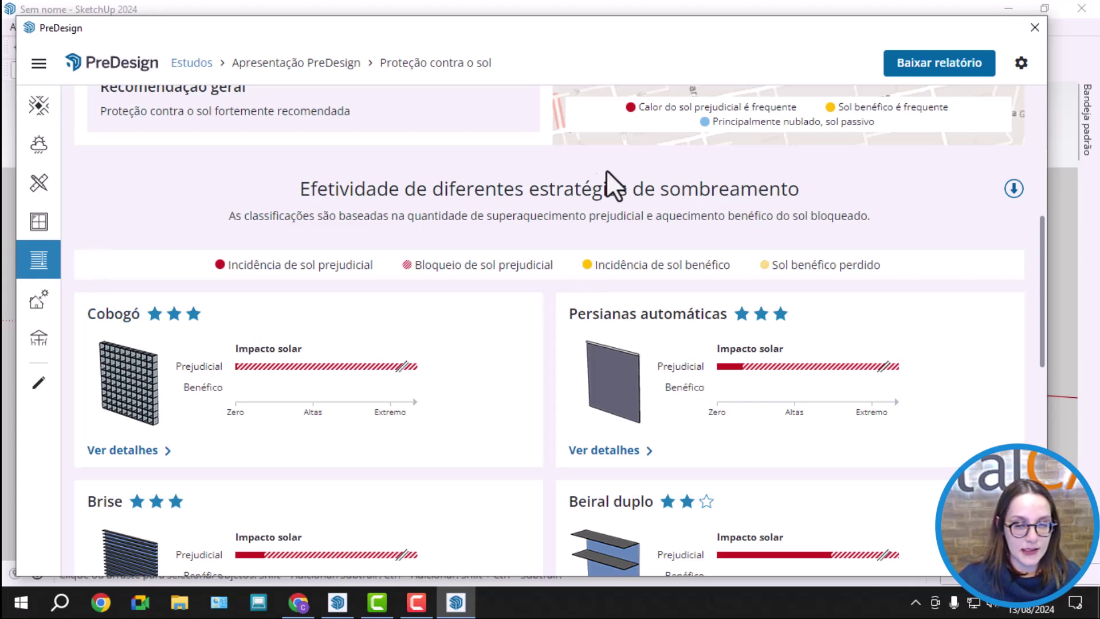
scroll(776, 182, down, 1)
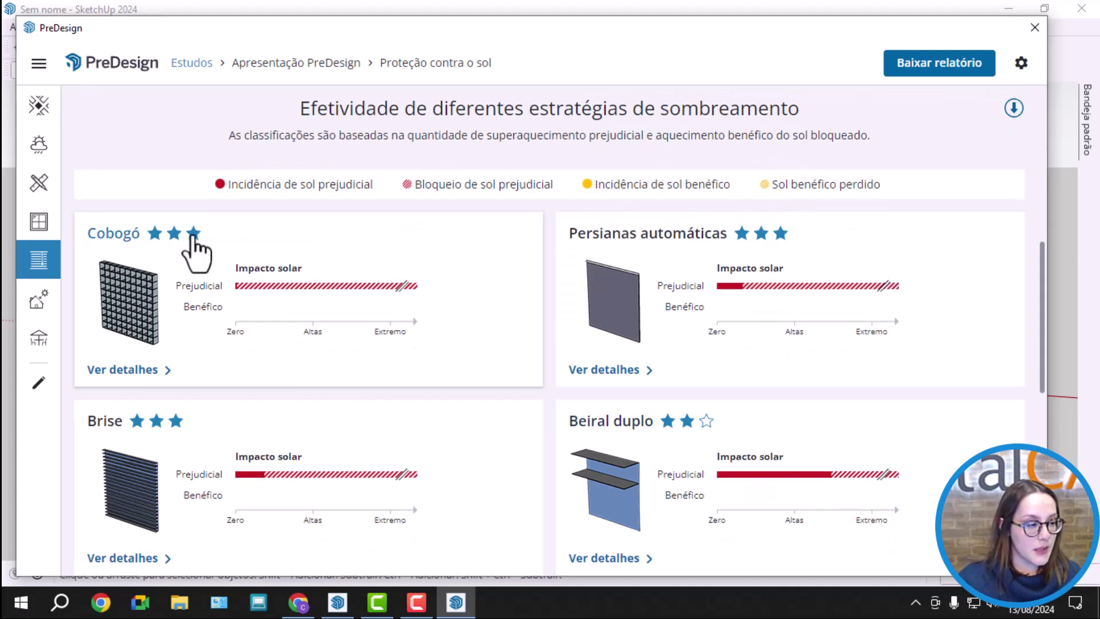
mouse_move(236, 286)
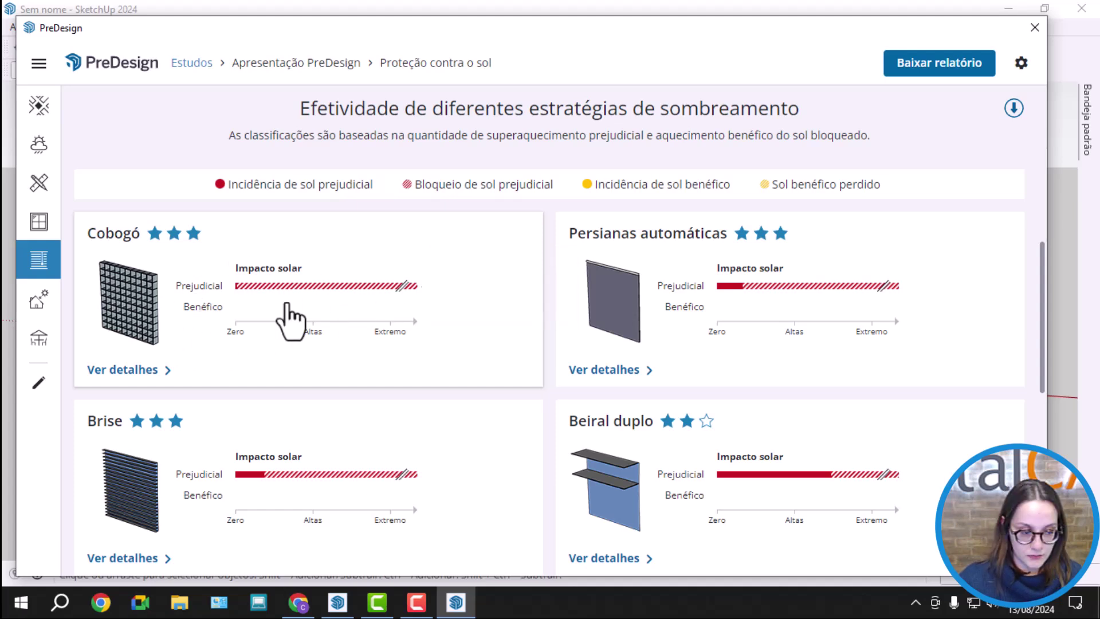
mouse_move(395, 284)
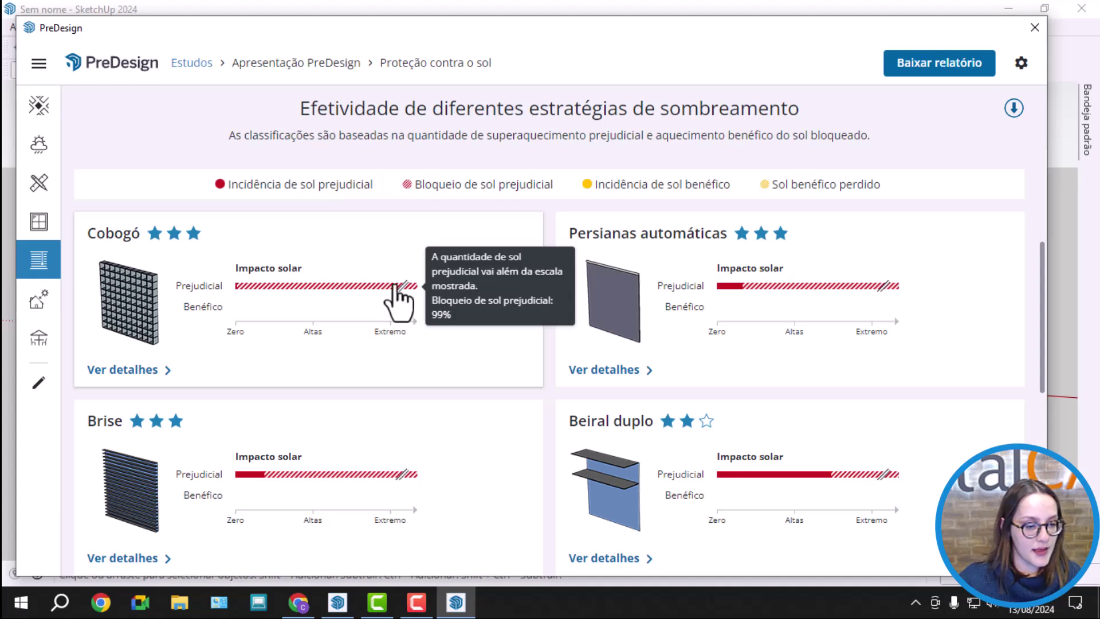
Open the Cobogó strategy details and compare its shading diagram with those of Persianas automáticas and Brise.
click(133, 371)
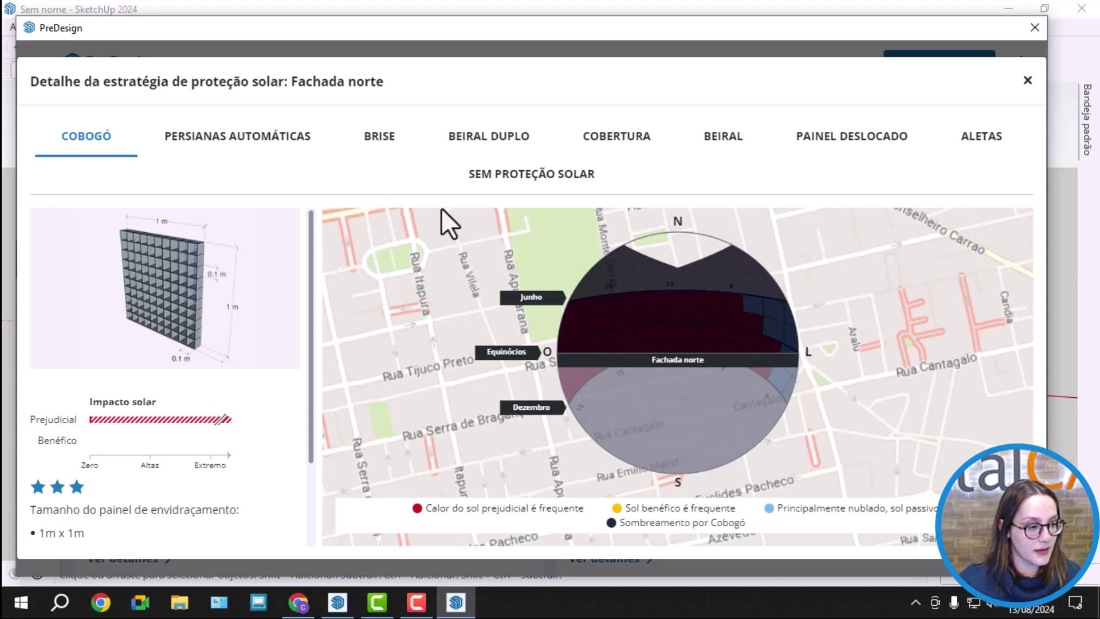
click(244, 162)
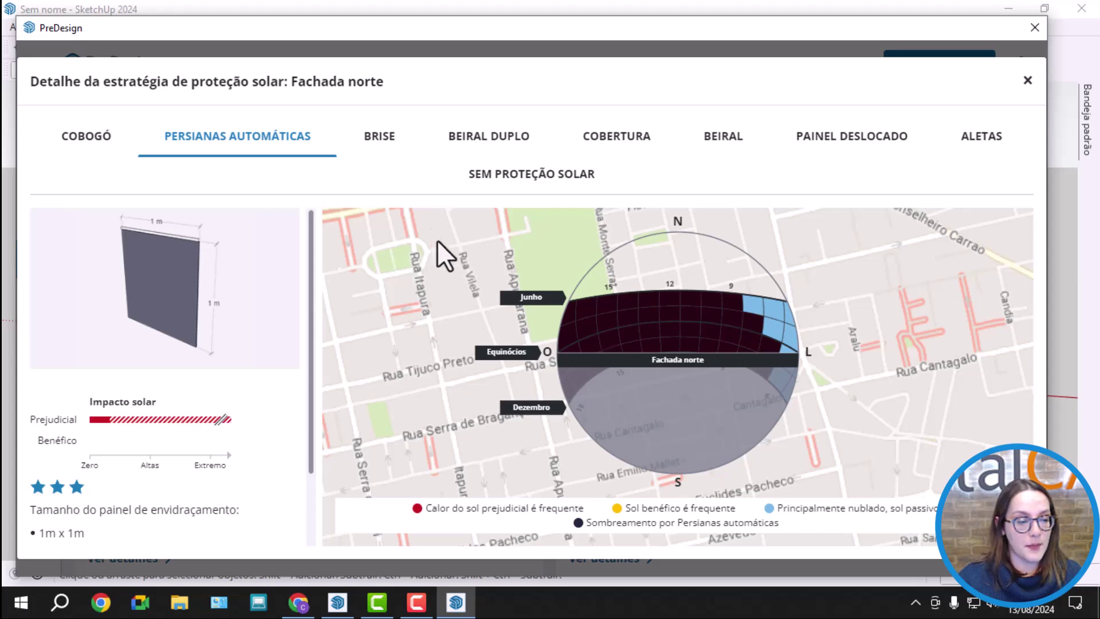
click(367, 135)
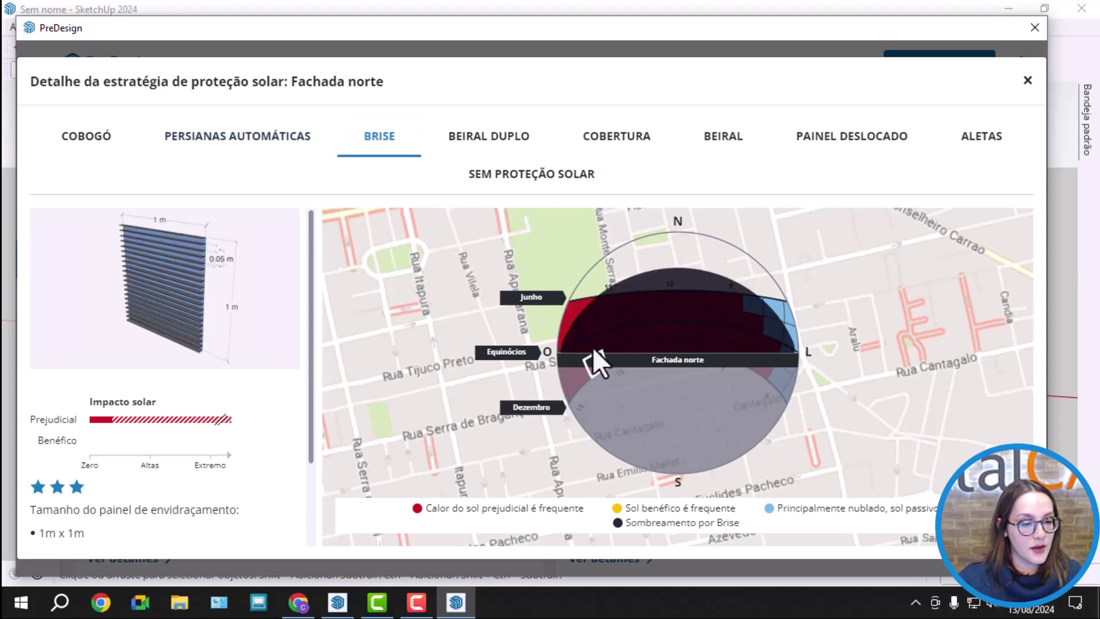
mouse_move(120, 446)
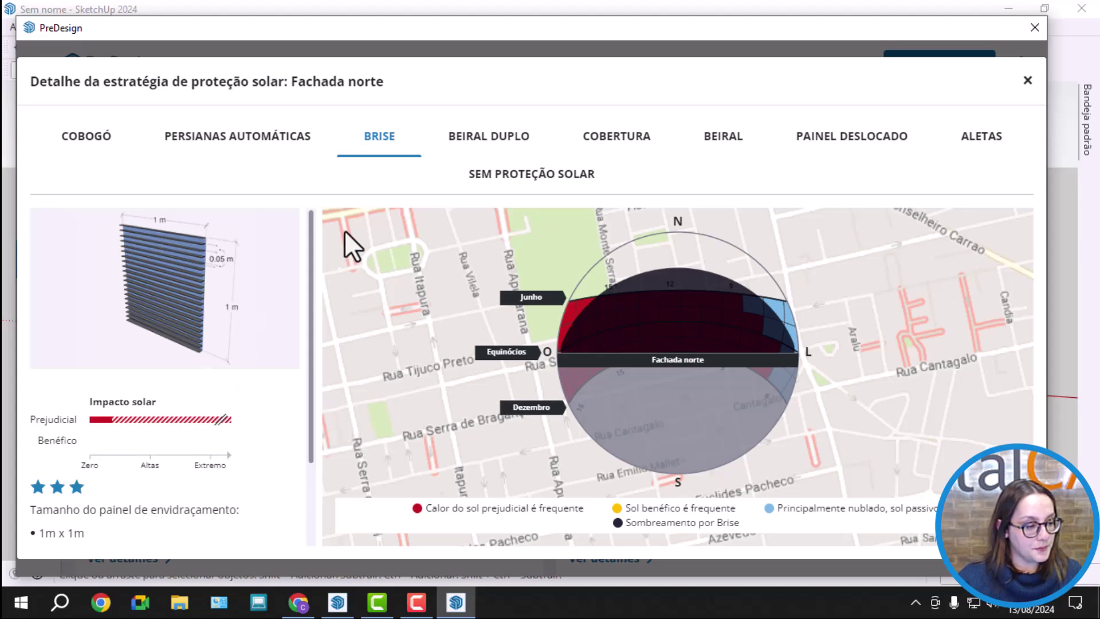
Compare the Norte façade shading diagrams of Beiral duplo, Cobertura, Beiral, Painel deslocado and Aletas.
click(506, 143)
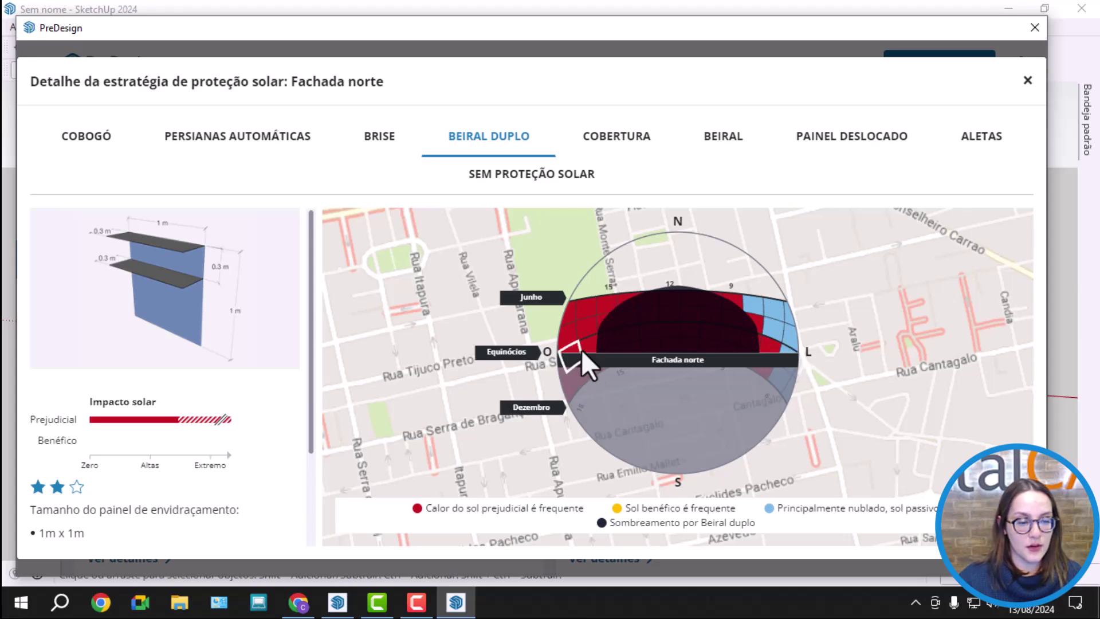
click(629, 140)
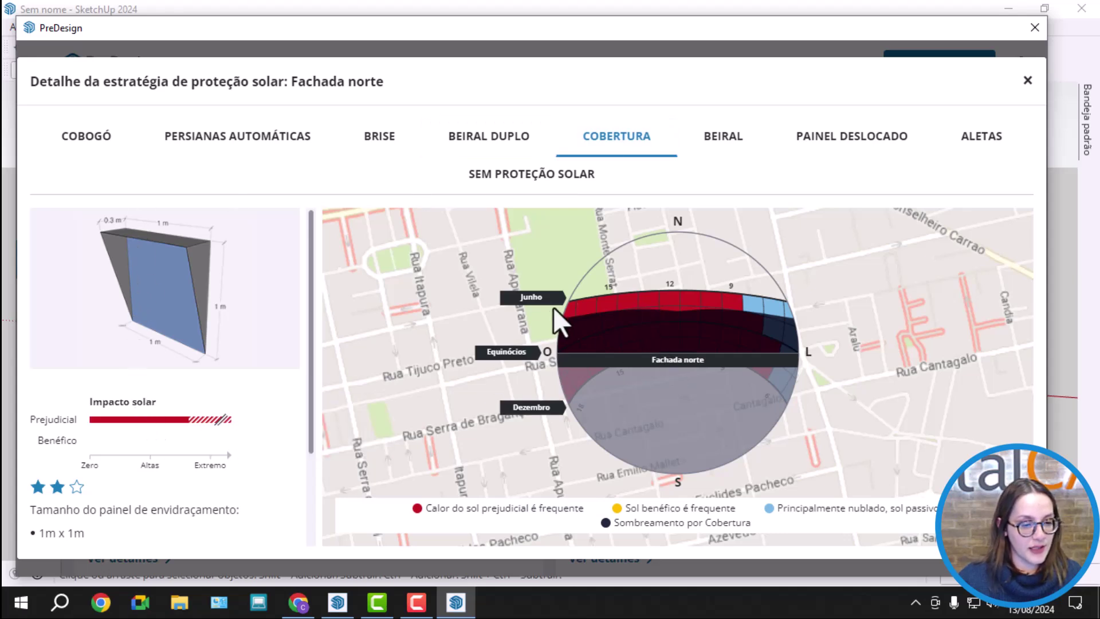
click(725, 154)
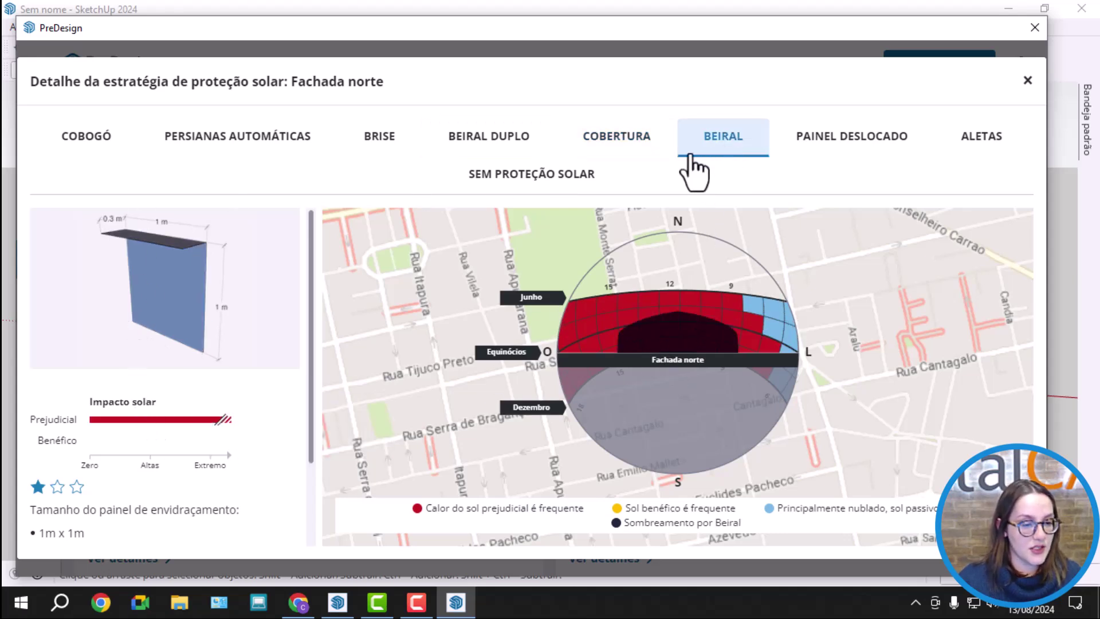
click(892, 129)
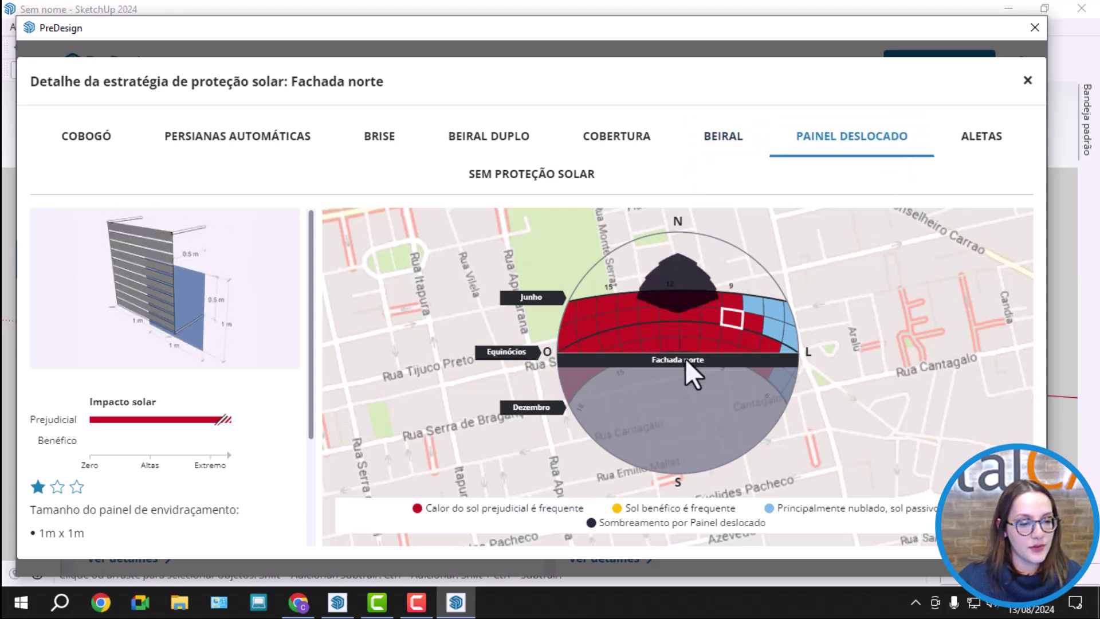
click(988, 148)
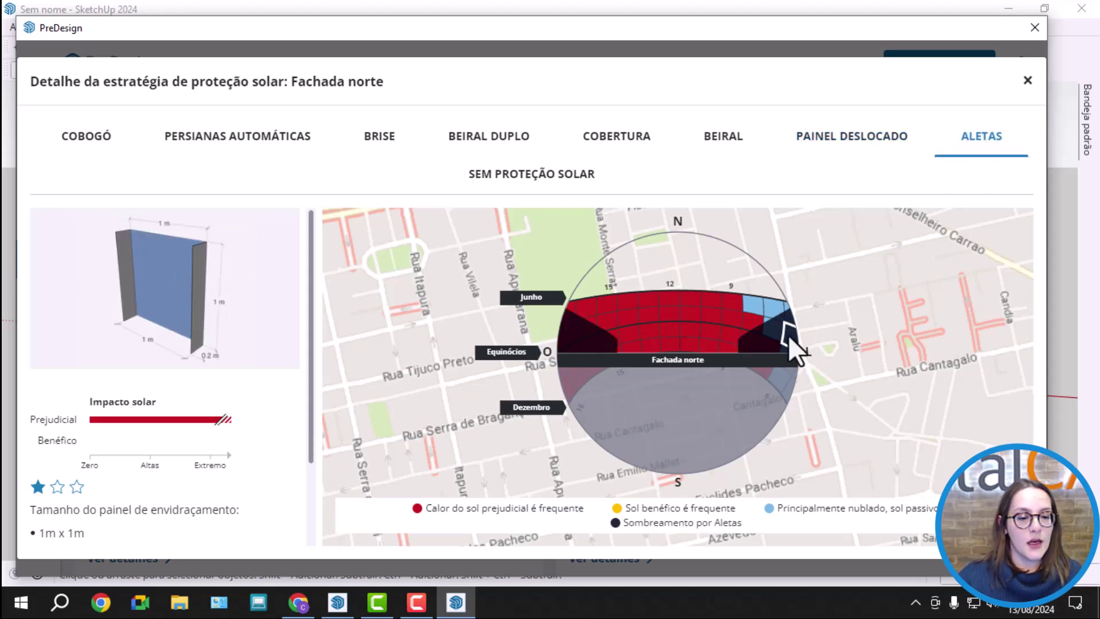
Read the glazing and fin dimensions of the Aletas strategy and close the strategy details.
scroll(74, 312, down, 3)
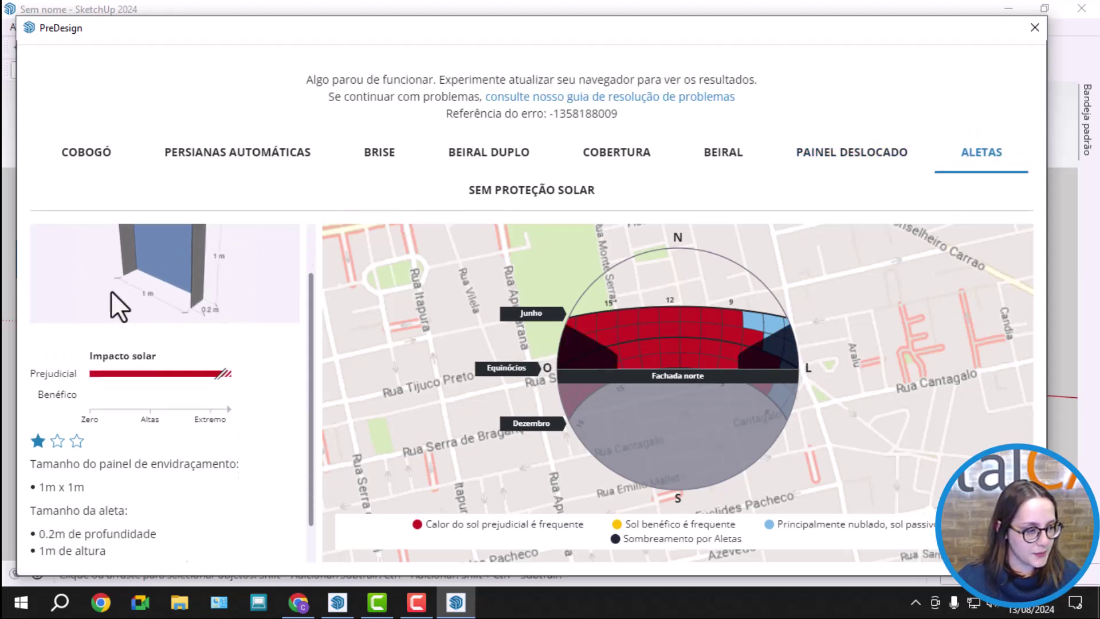
scroll(739, 346, up, 1)
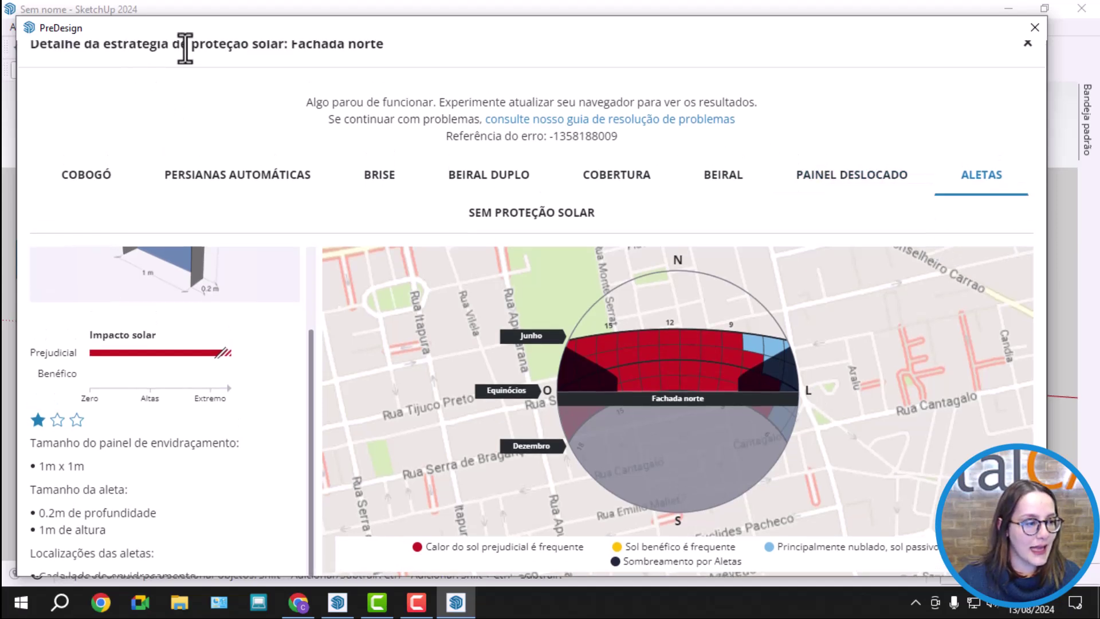
click(1027, 45)
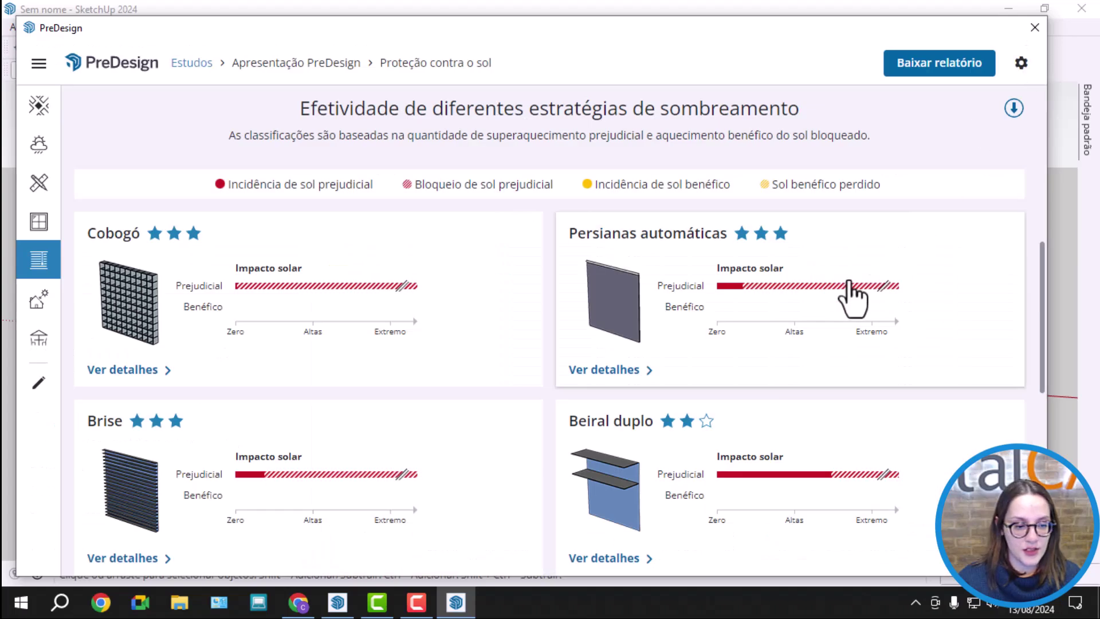
Compare the annual solar impact and general recommendation of the other façades from Nordeste to Noroeste, and return to Norte.
scroll(630, 218, up, 6)
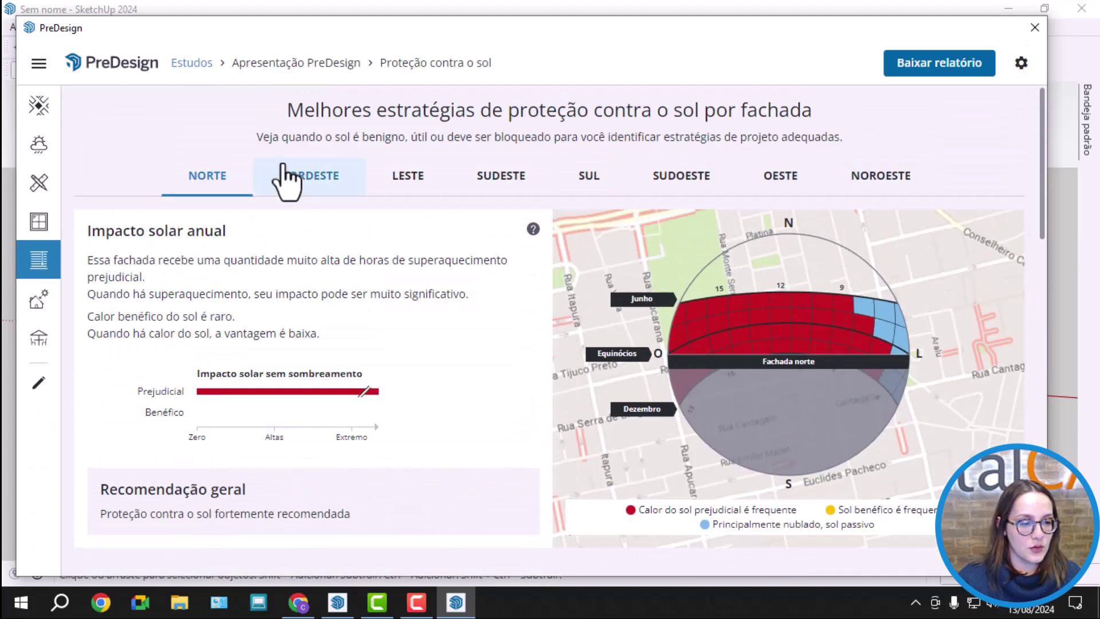
click(306, 178)
click(395, 184)
click(484, 179)
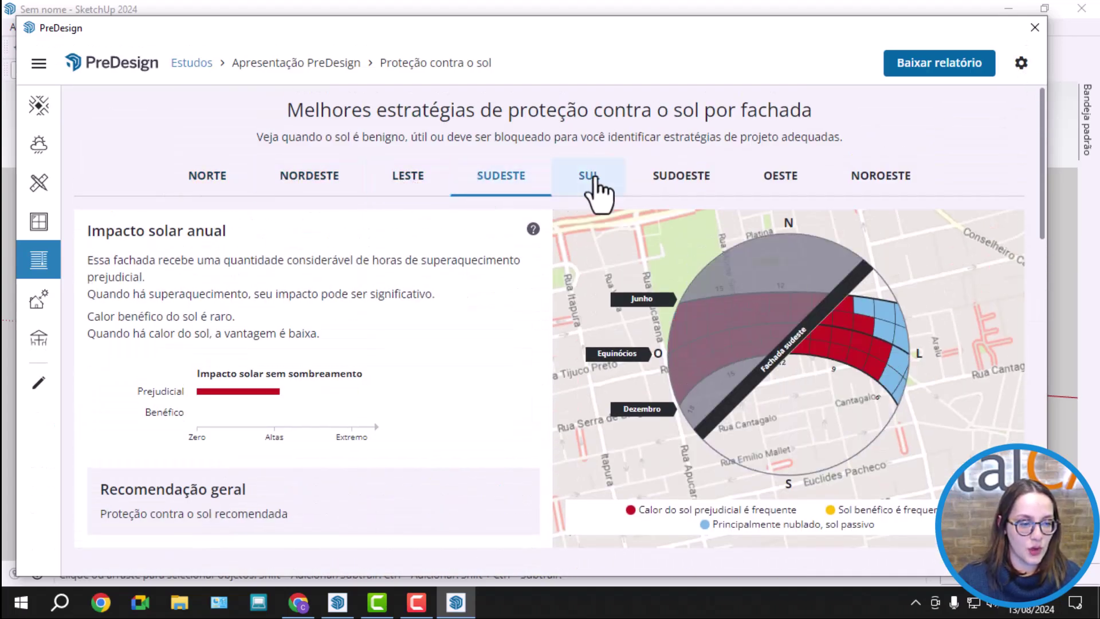
click(589, 178)
click(704, 179)
click(756, 179)
click(854, 182)
click(172, 189)
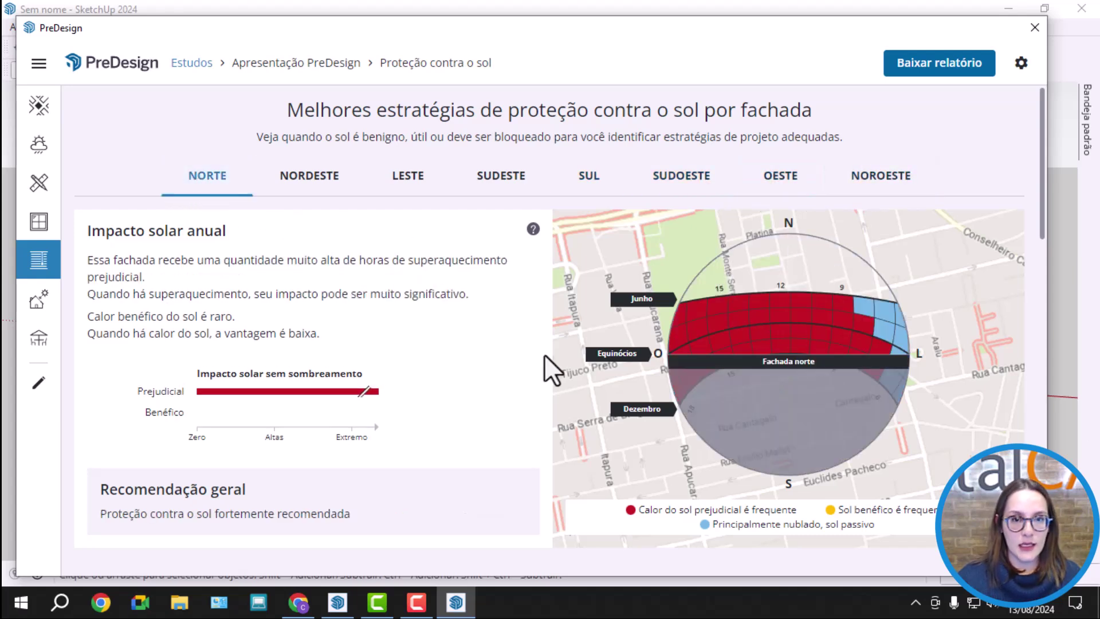
scroll(570, 380, down, 15)
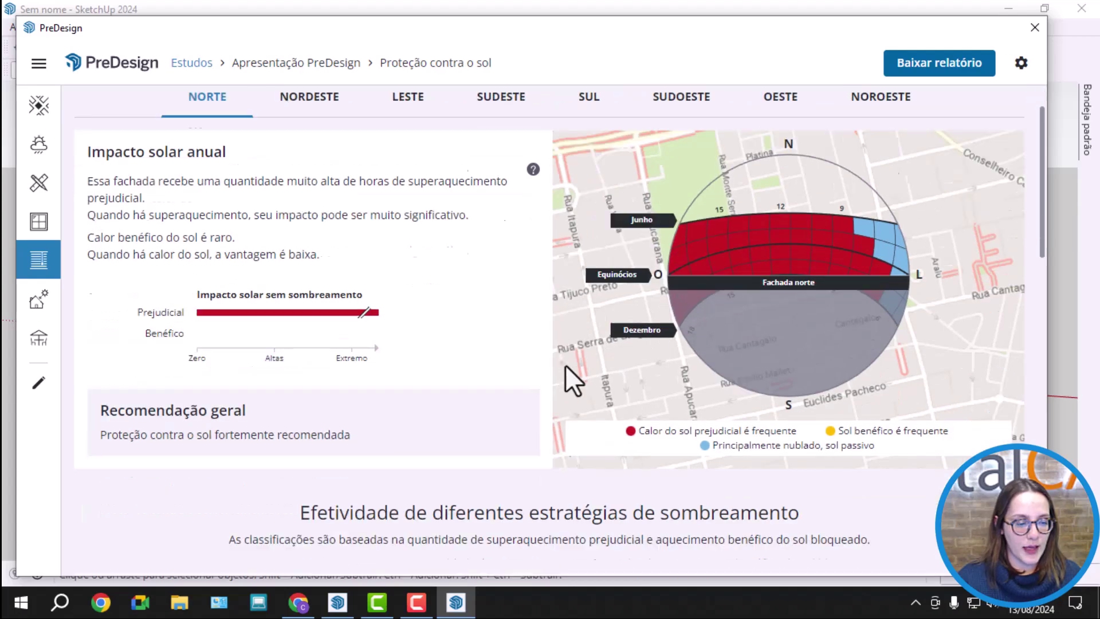
Open the Iluminação superior analysis and examine how often each sky condition occurs and its rooflight recommendations.
click(37, 301)
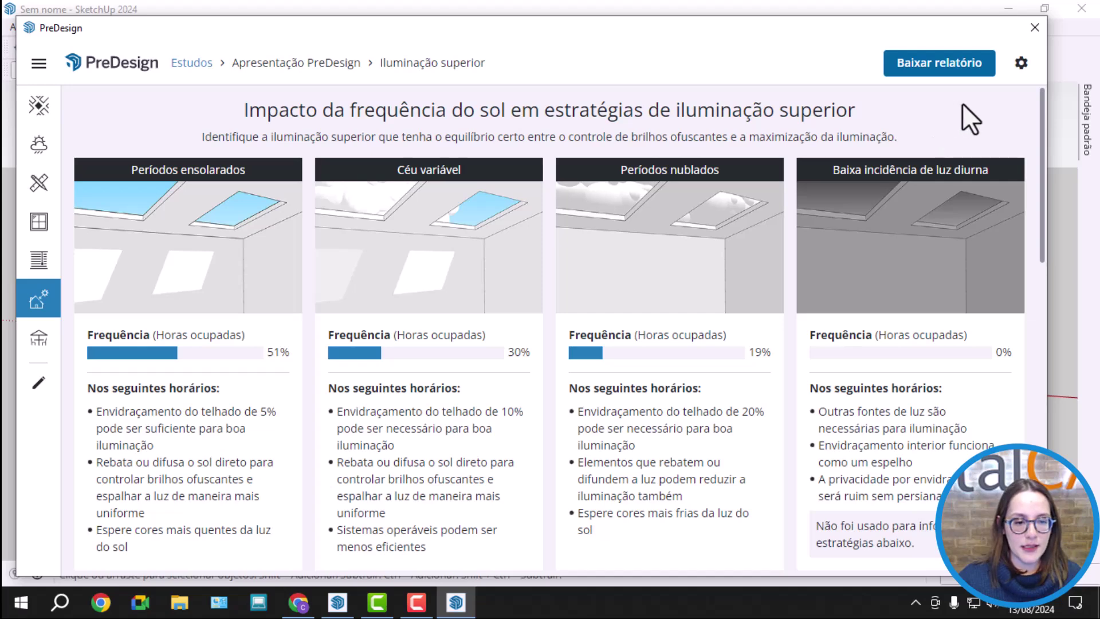
scroll(967, 117, down, 2)
scroll(152, 204, up, 2)
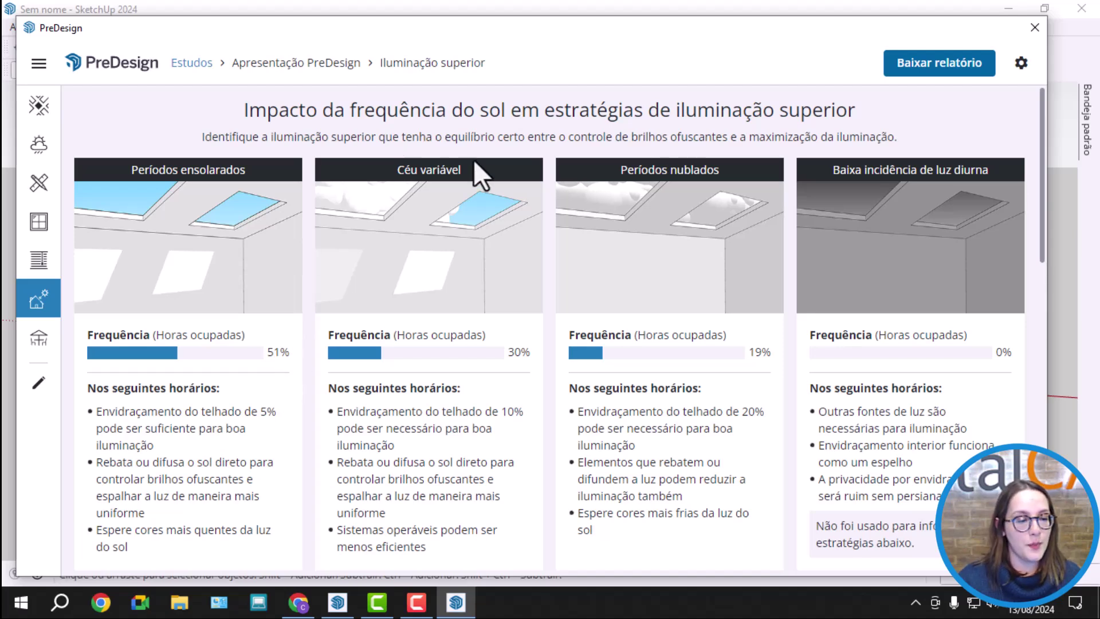
scroll(533, 205, down, 1)
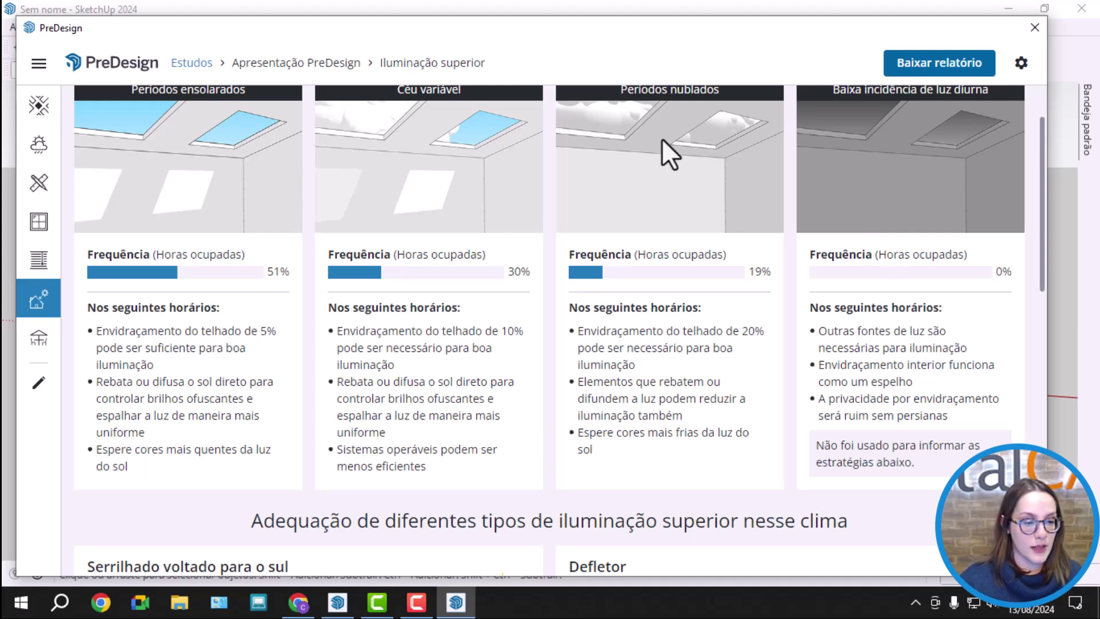
Compare the climate suitability ratings of all top-lighting types, from Serrilhado voltado para o sul to Átrio.
scroll(727, 188, down, 3)
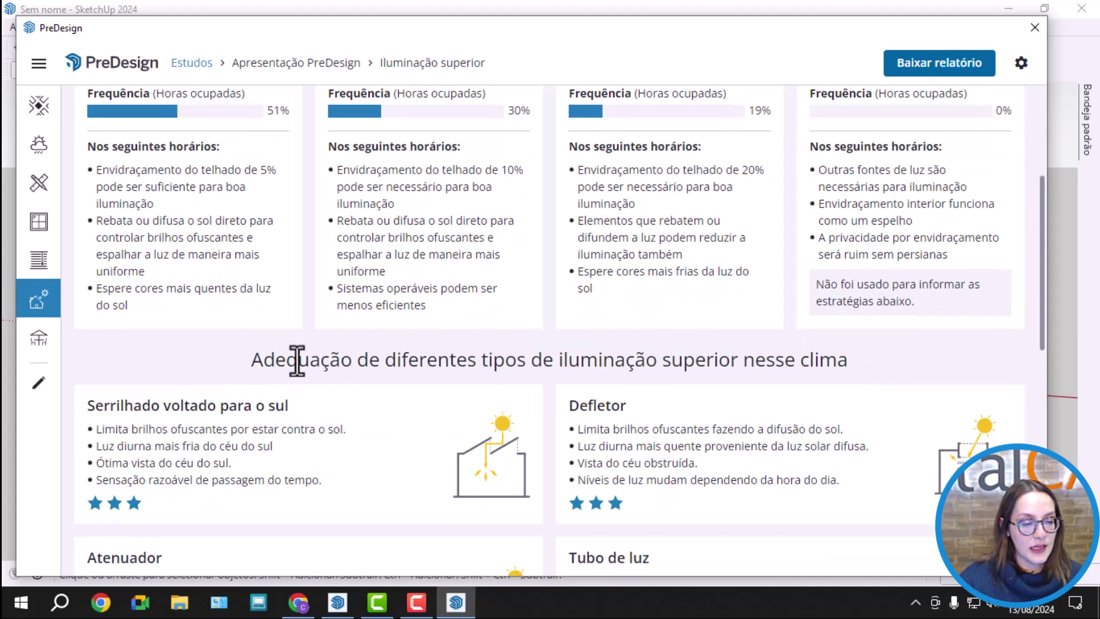
scroll(703, 307, down, 3)
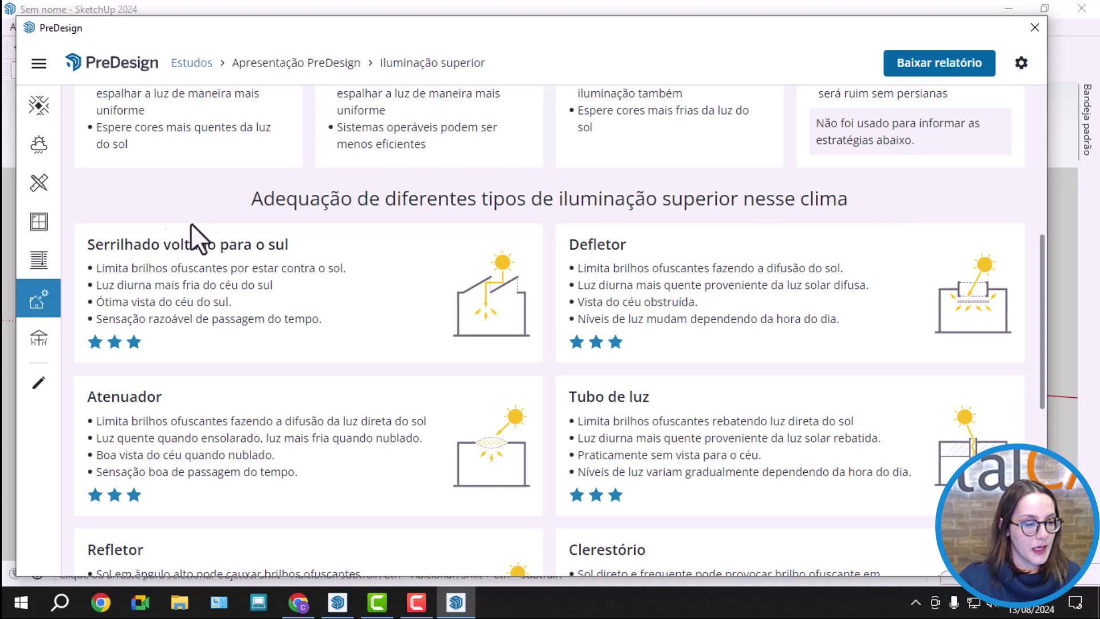
scroll(221, 283, down, 2)
scroll(700, 240, down, 7)
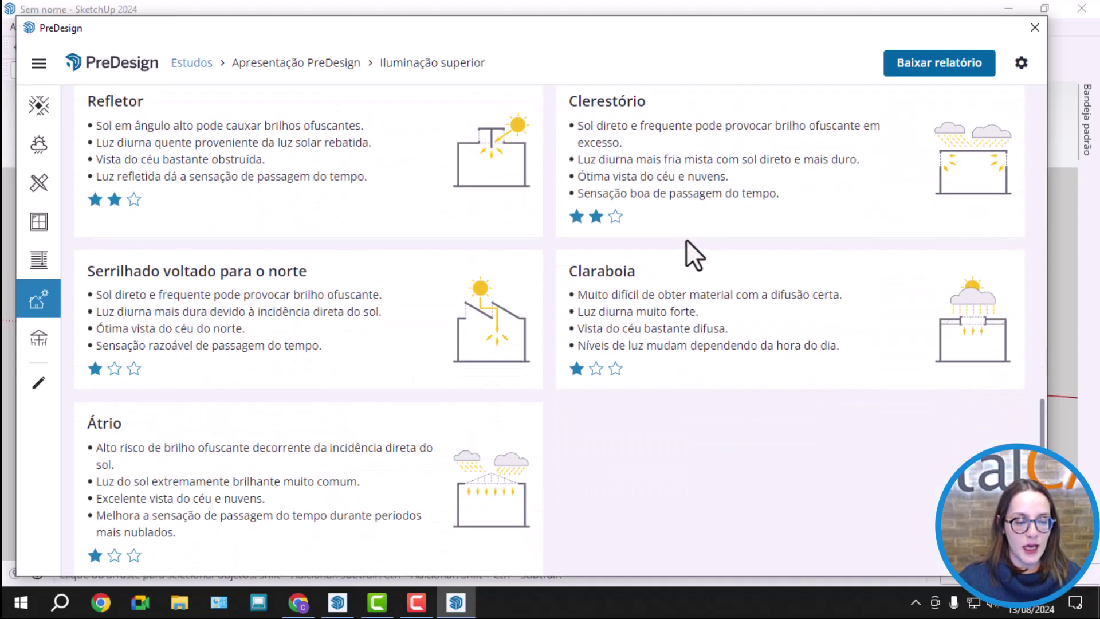
scroll(177, 399, up, 6)
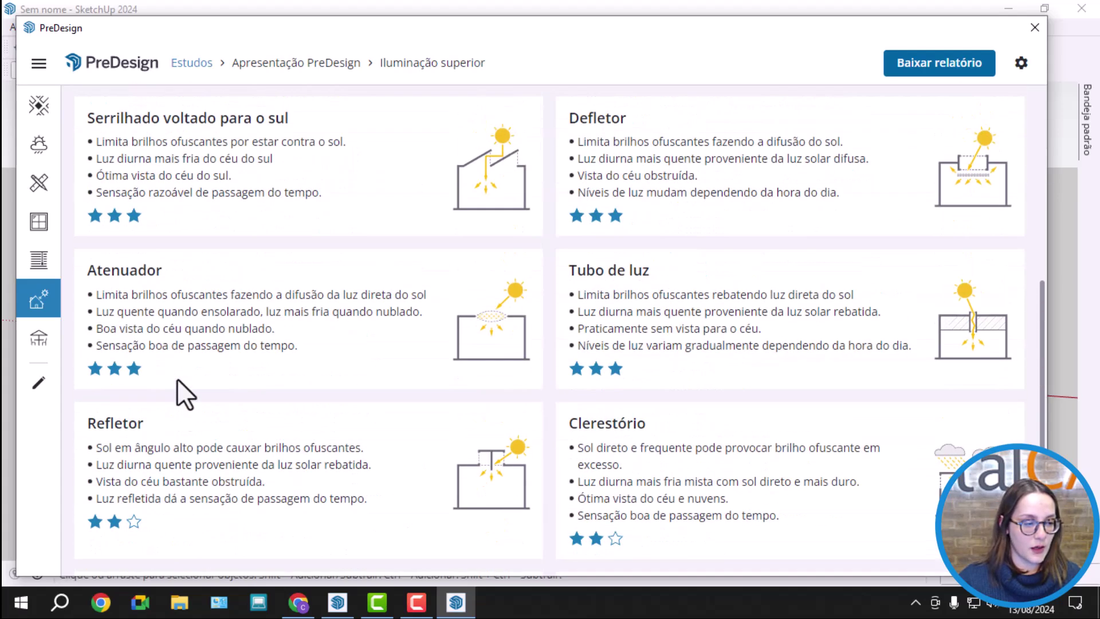
scroll(146, 200, up, 2)
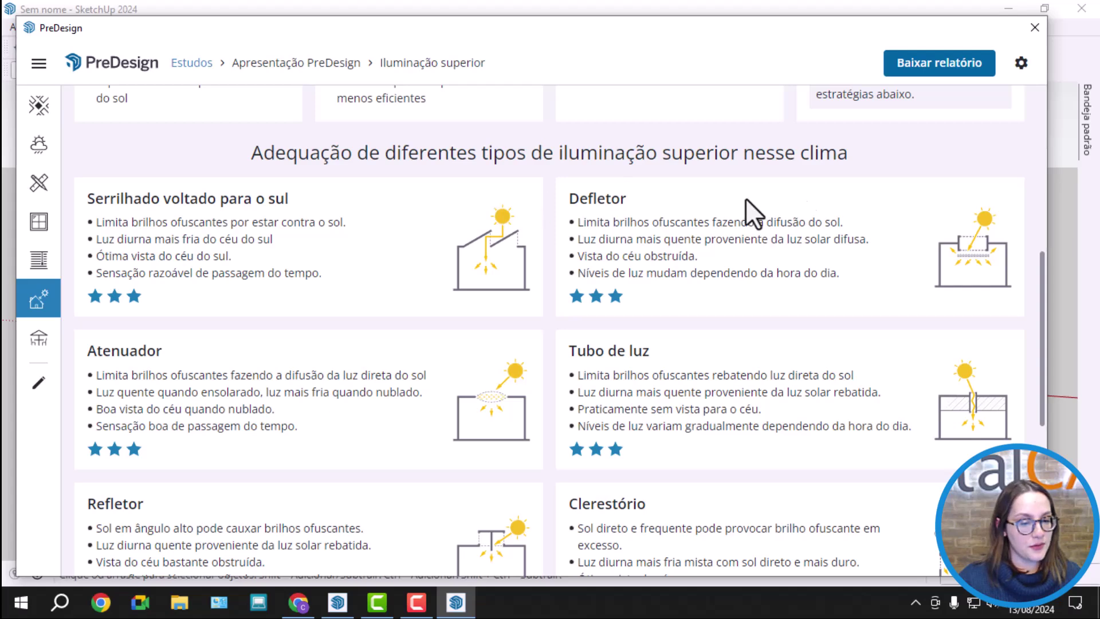
scroll(335, 255, down, 2)
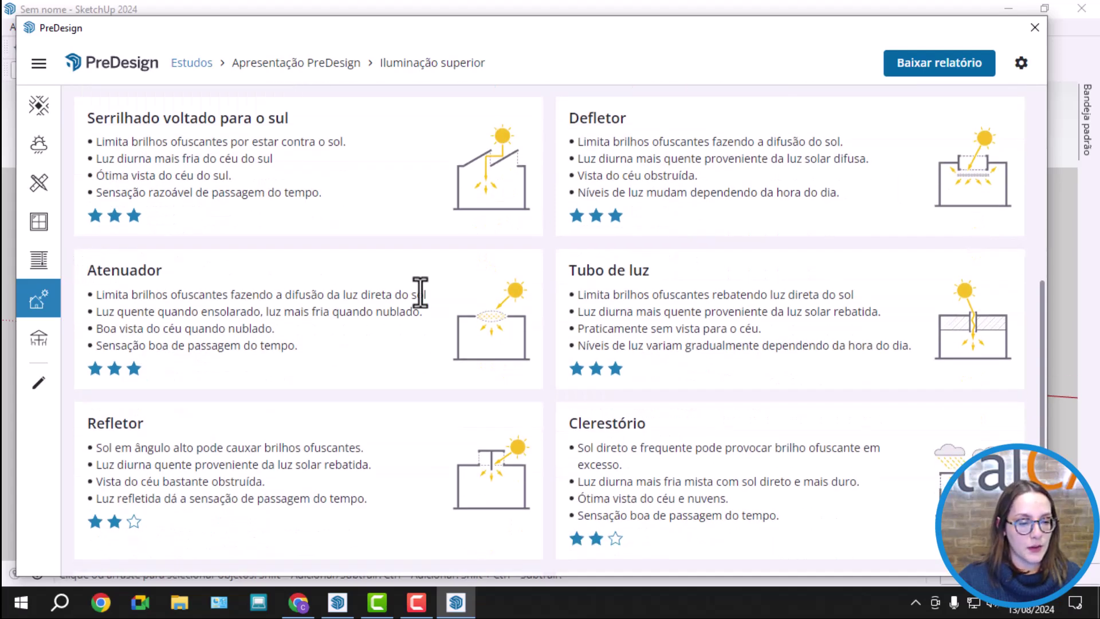
scroll(962, 305, down, 4)
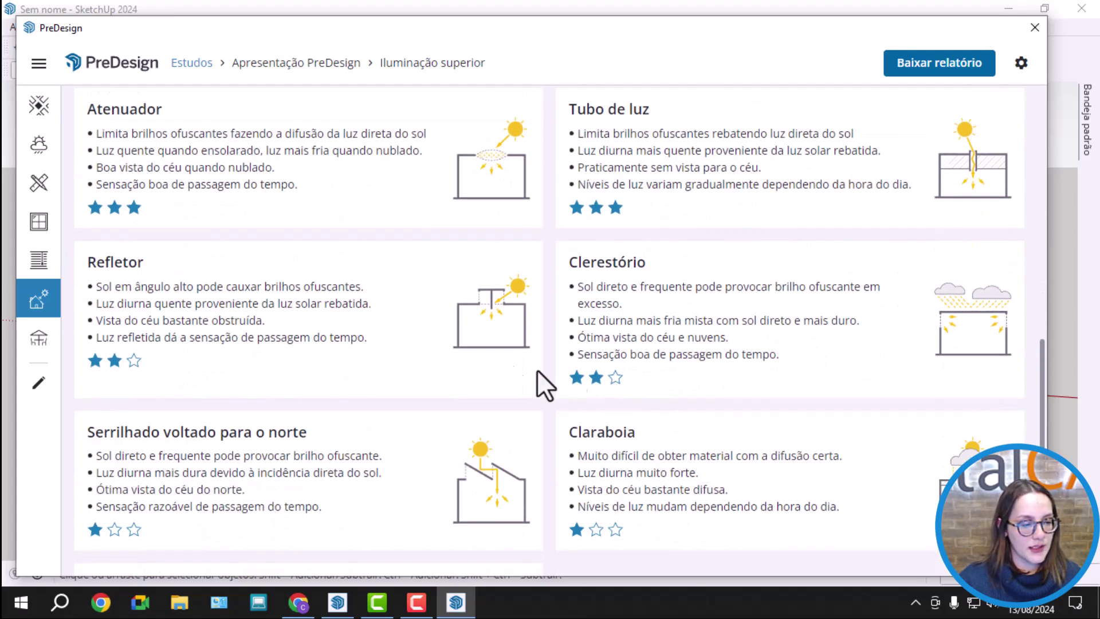
scroll(836, 229, up, 4)
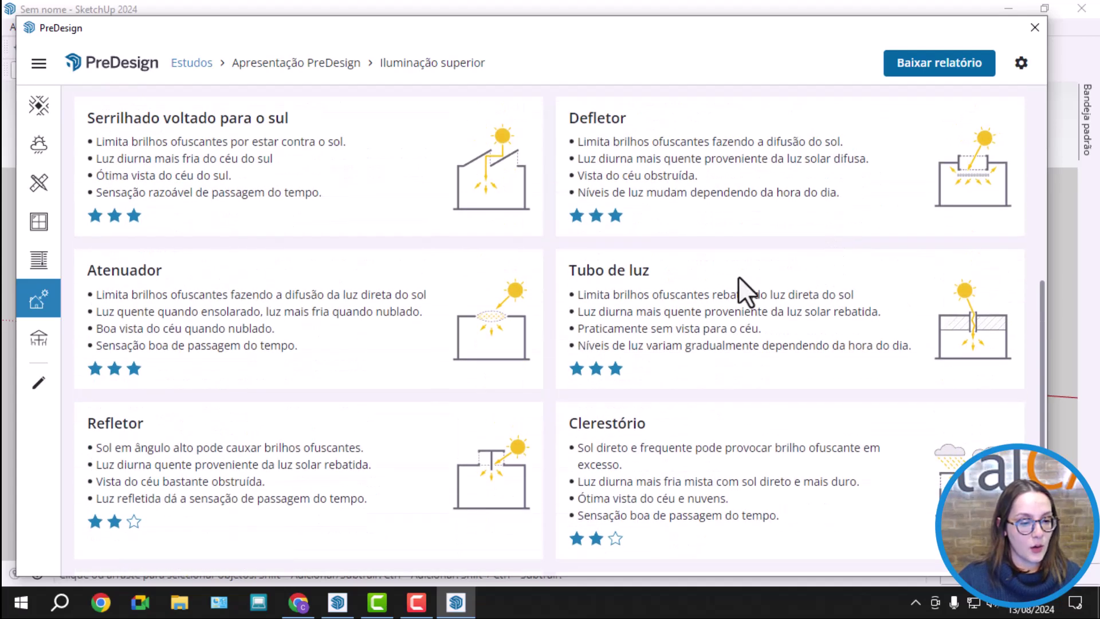
scroll(171, 226, up, 2)
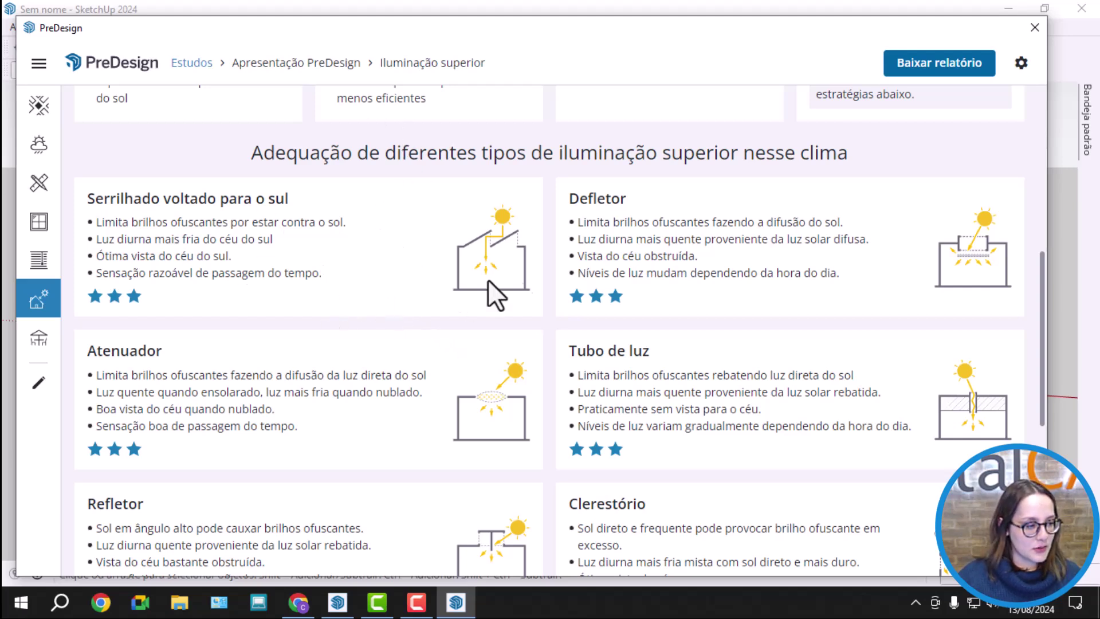
scroll(687, 258, down, 3)
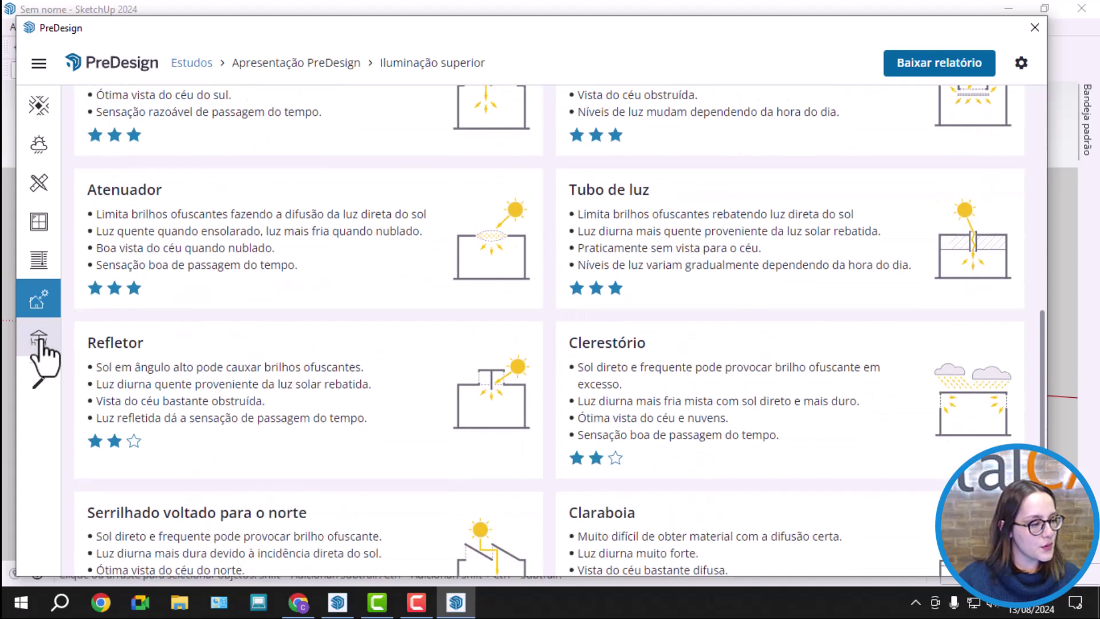
Open the Espaços externos analysis and examine the outdoor usability chart, intervention diagram and general recommendation.
click(38, 337)
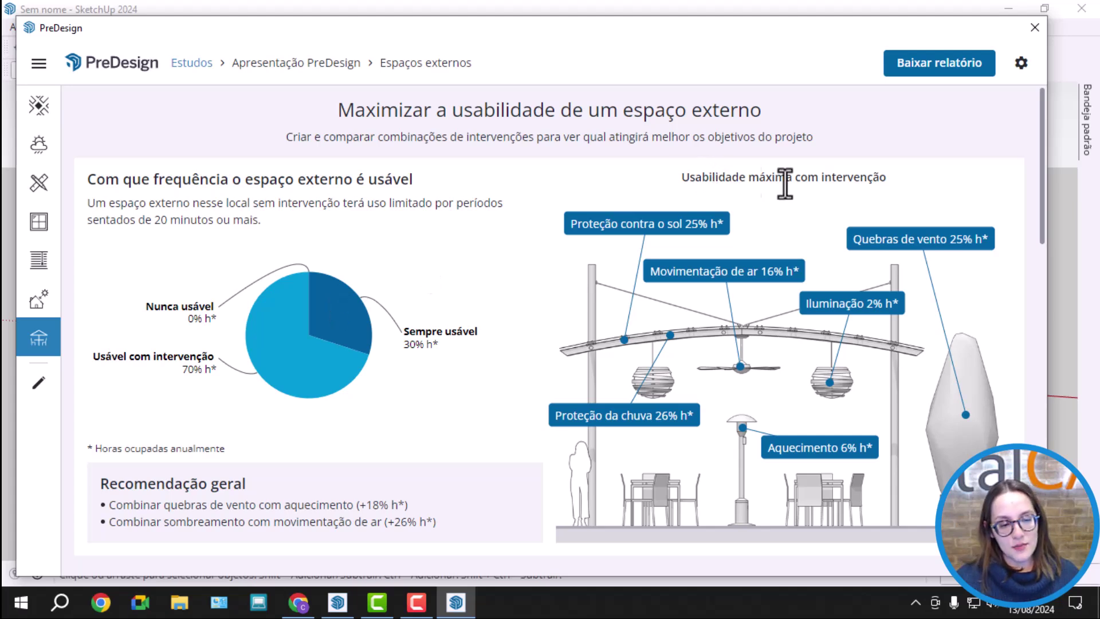
scroll(916, 178, down, 1)
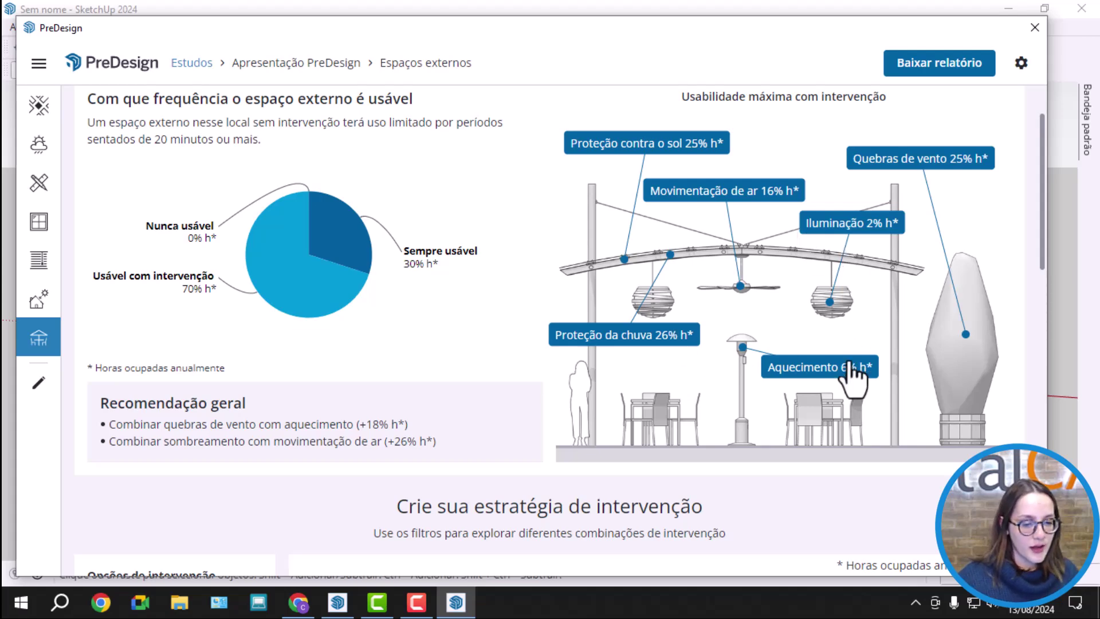
scroll(864, 223, down, 1)
scroll(865, 229, down, 2)
scroll(802, 218, up, 4)
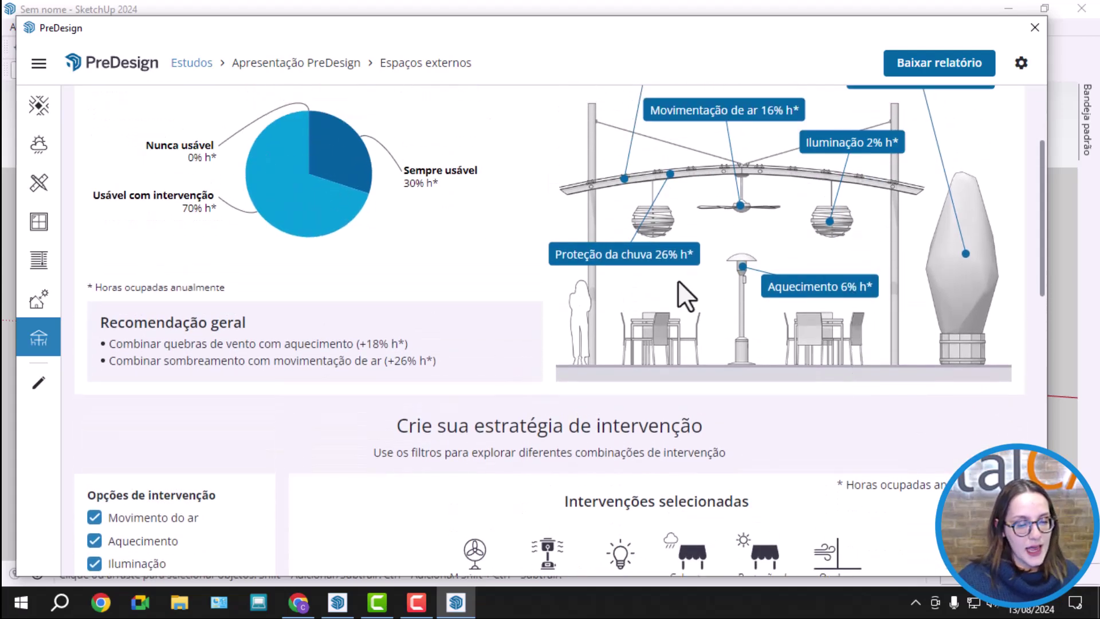
Review the outdoor intervention options, the monthly usability graph and the comparison table of intervention combinations.
scroll(687, 286, down, 1)
scroll(595, 278, down, 3)
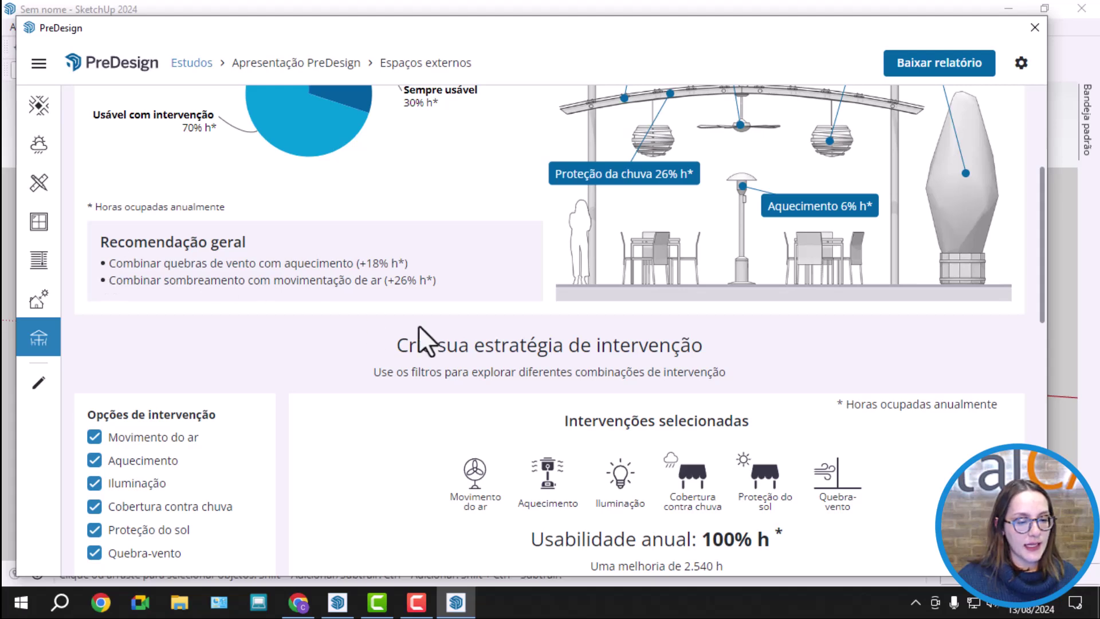
scroll(475, 178, down, 3)
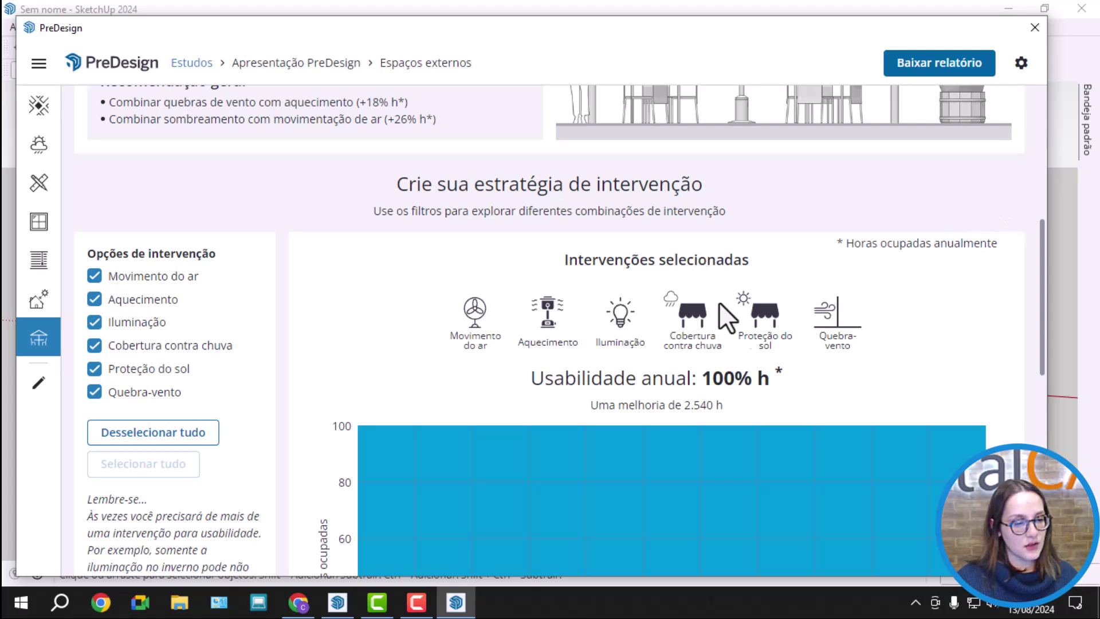
scroll(954, 282, down, 2)
scroll(997, 372, down, 4)
scroll(988, 413, down, 4)
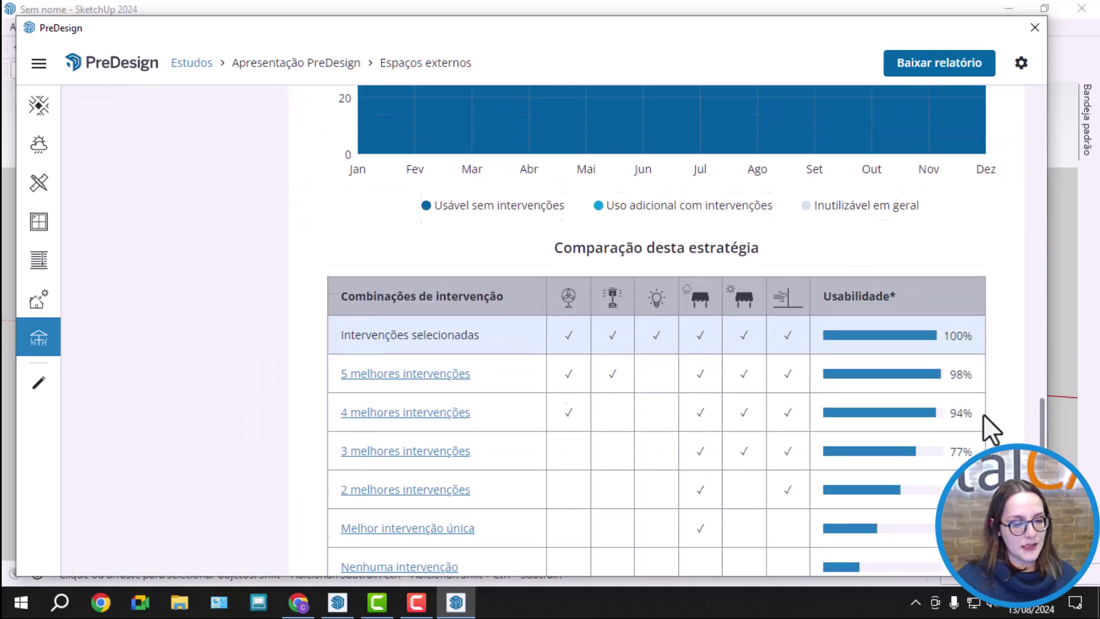
Exclude Movimento do ar and Aquecimento from the outdoor interventions to compare annual usability, and include both again.
scroll(285, 314, up, 7)
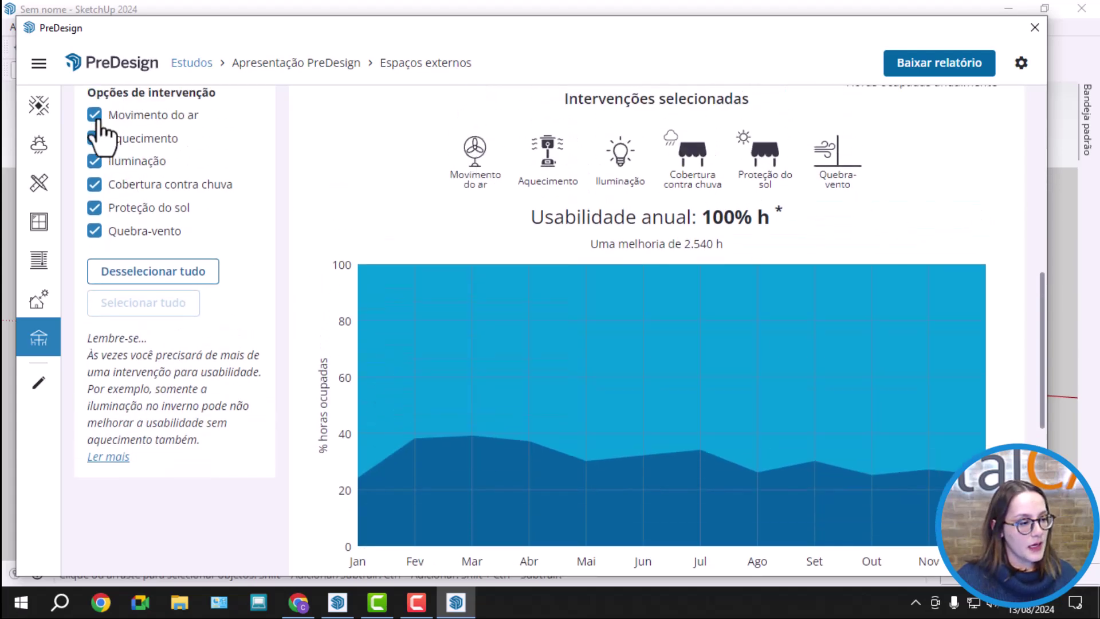
click(94, 116)
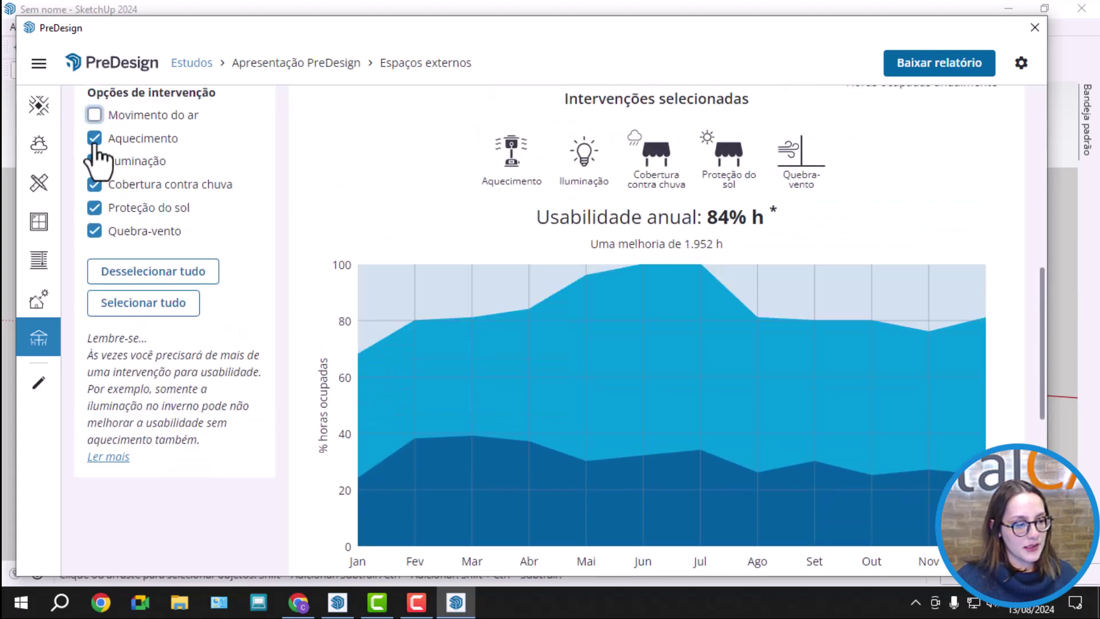
click(94, 139)
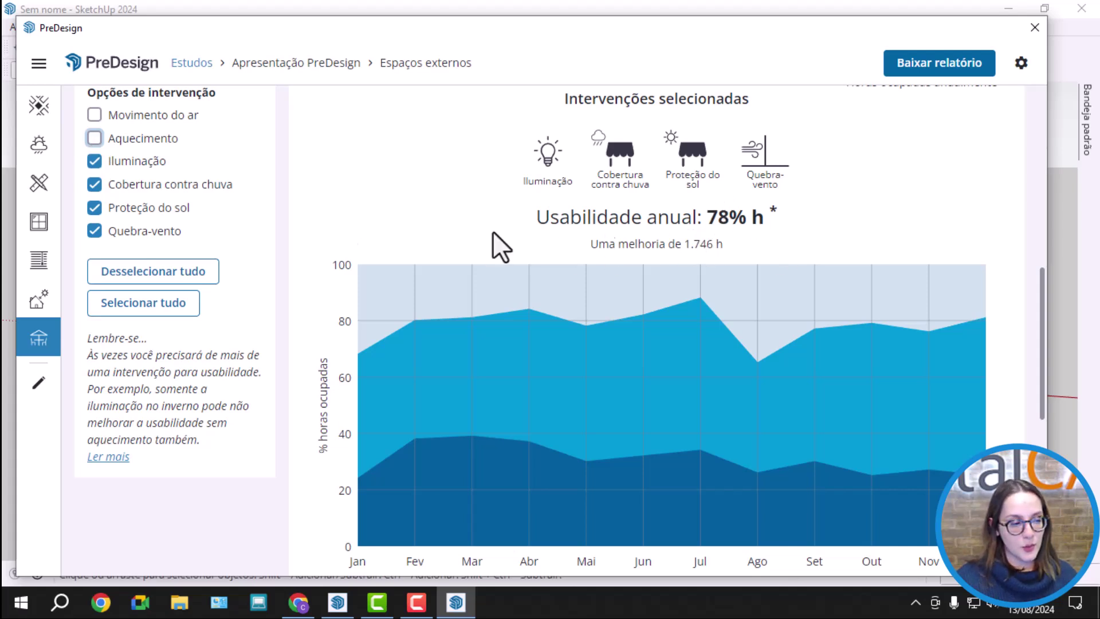
click(94, 139)
click(94, 115)
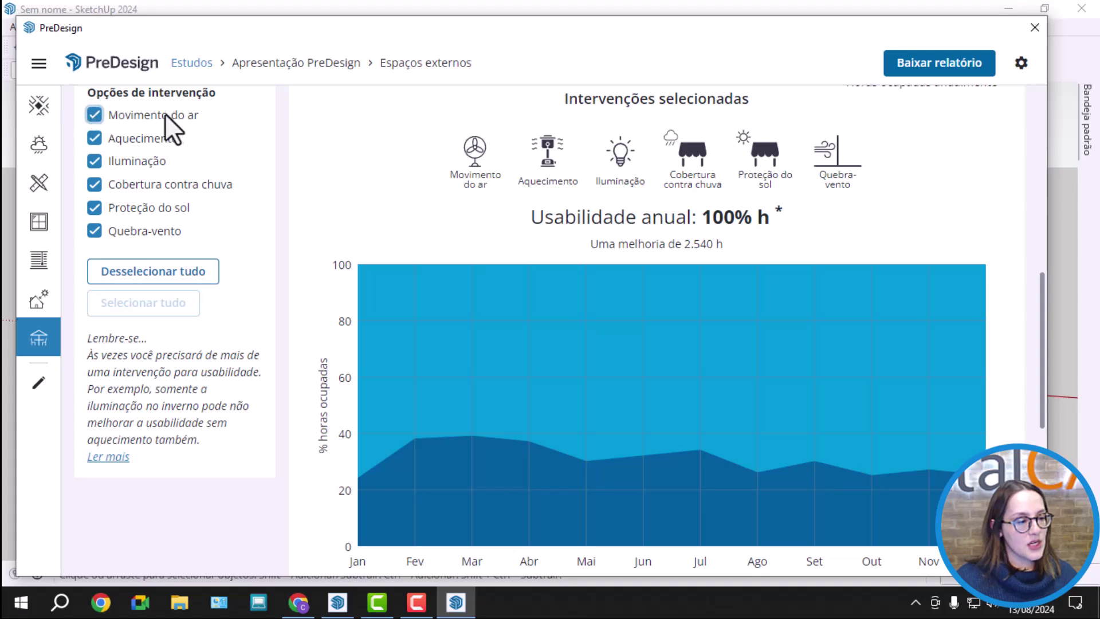
Exclude Cobertura contra chuva, Proteção do sol and Quebra-vento one by one to compare annual usability, and include all three again.
click(94, 187)
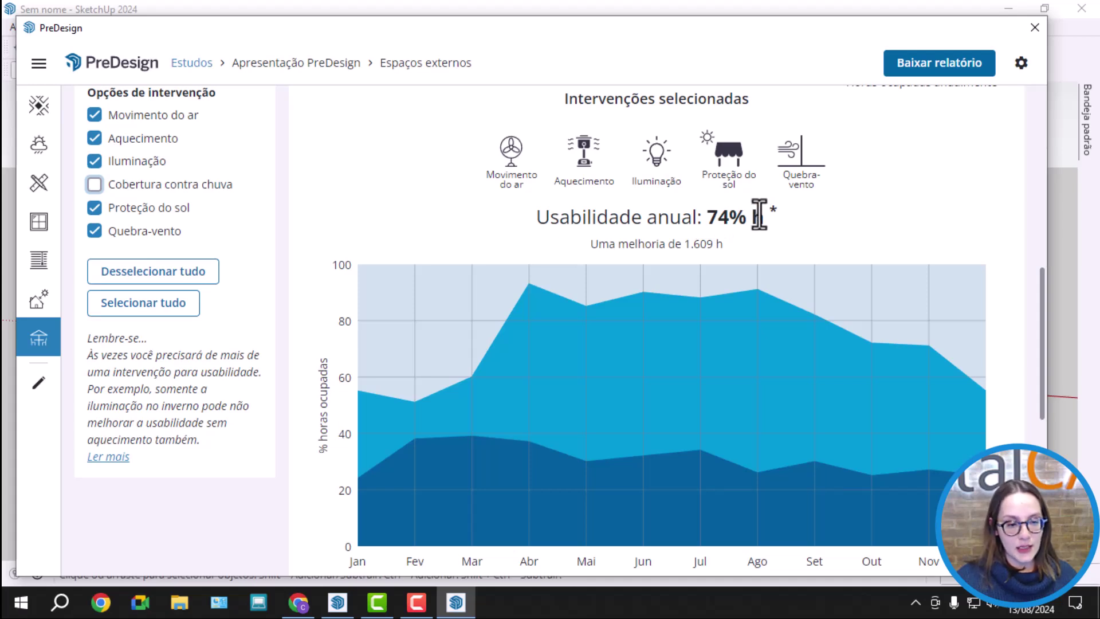
click(94, 210)
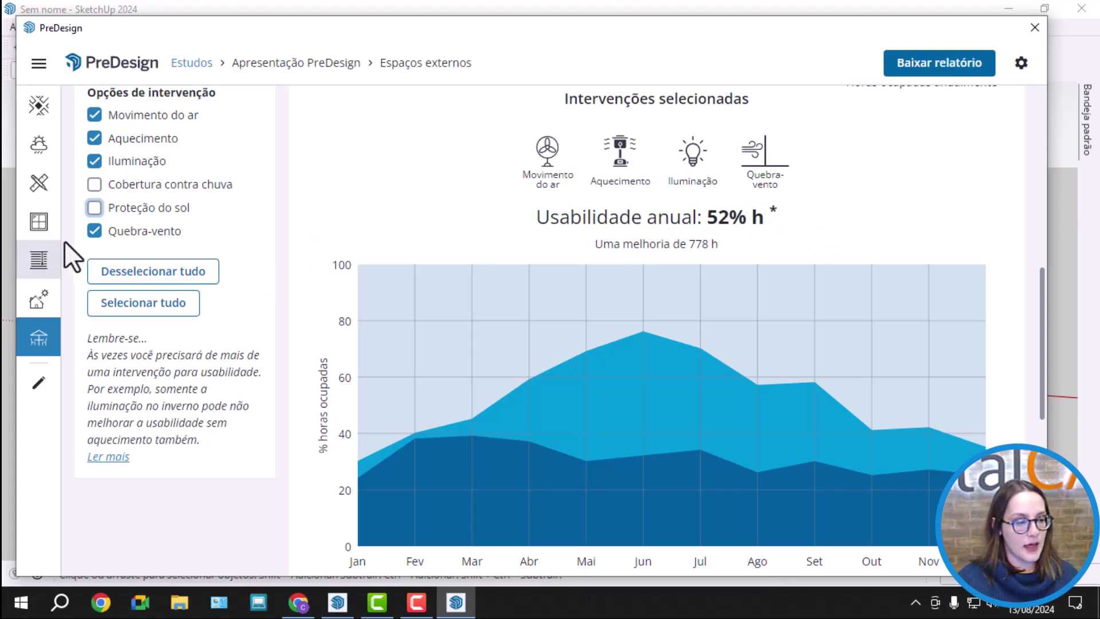
click(94, 231)
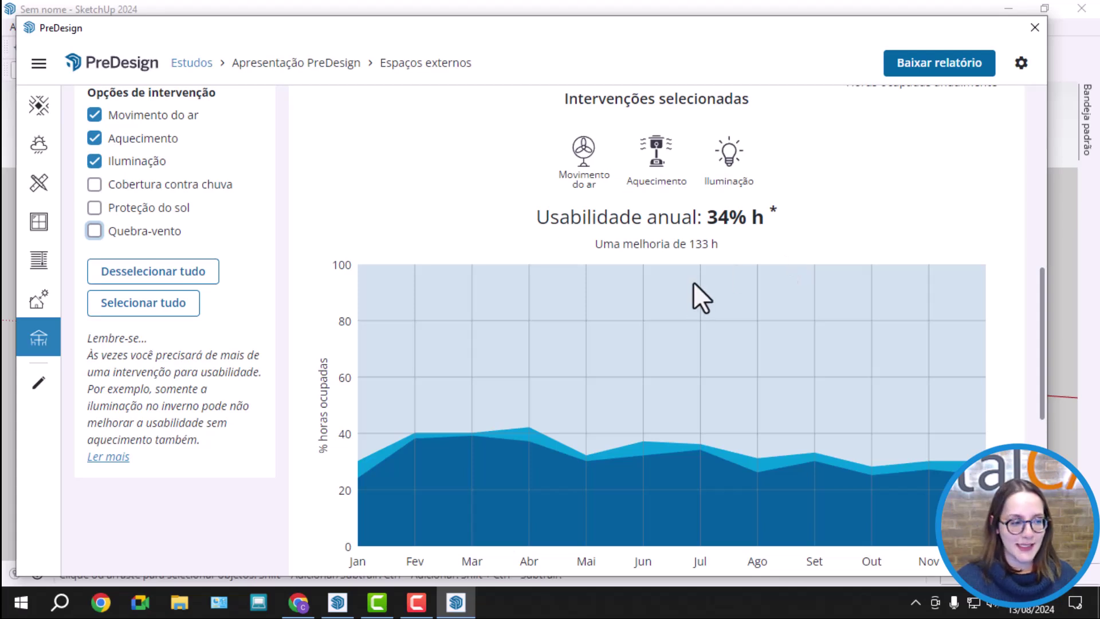
click(95, 231)
click(95, 207)
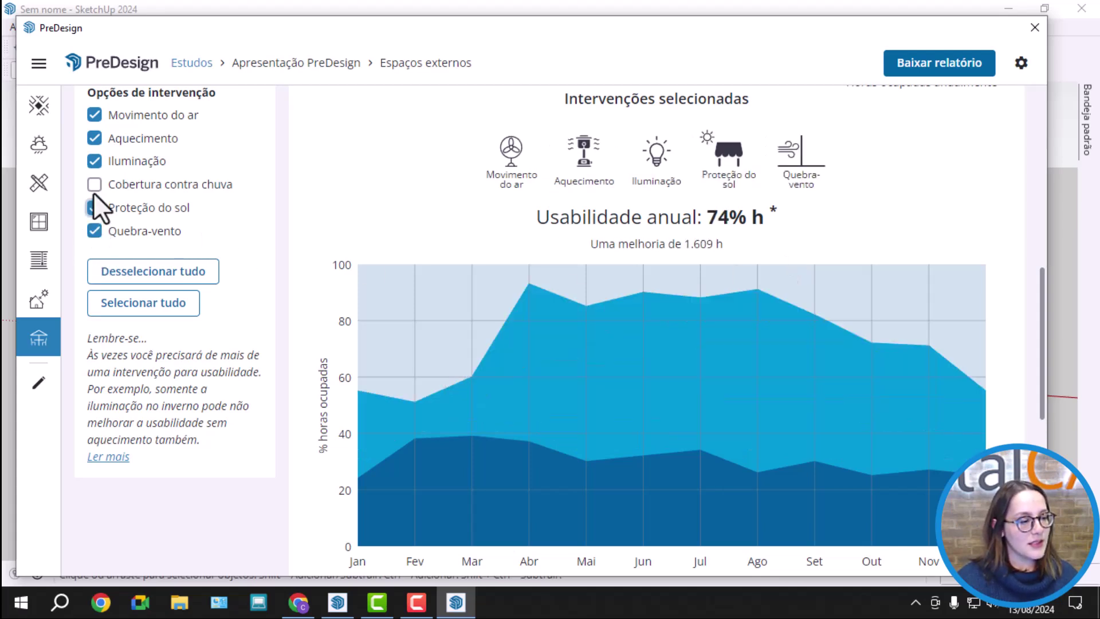
click(94, 185)
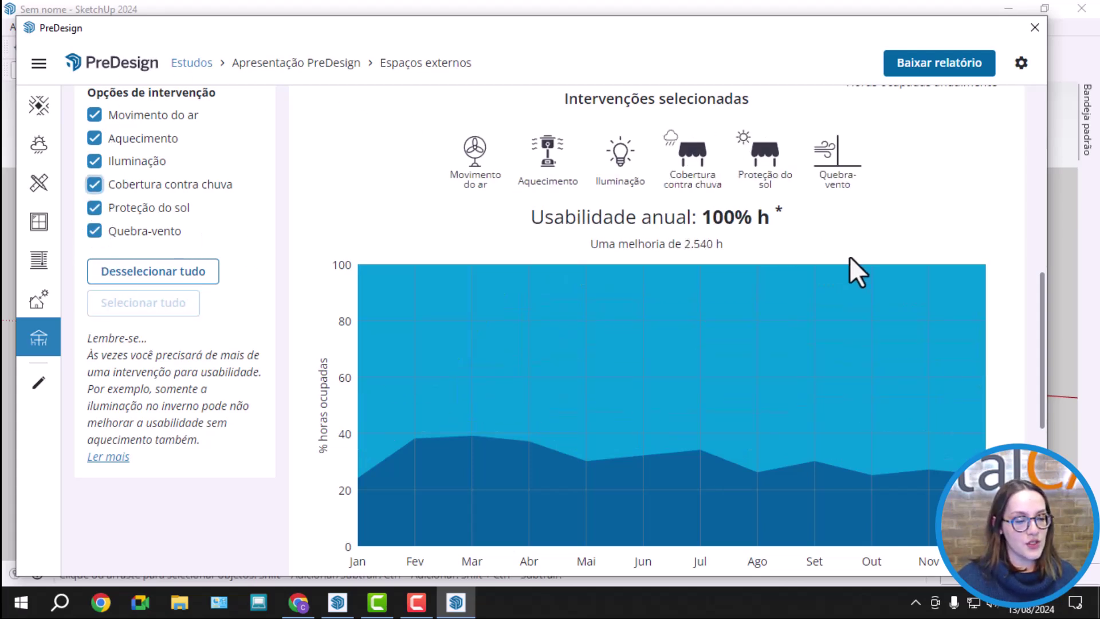
Review the selected outdoor interventions, their monthly usability graph and the Comparação desta estratégia table.
scroll(625, 254, down, 1)
scroll(648, 261, up, 3)
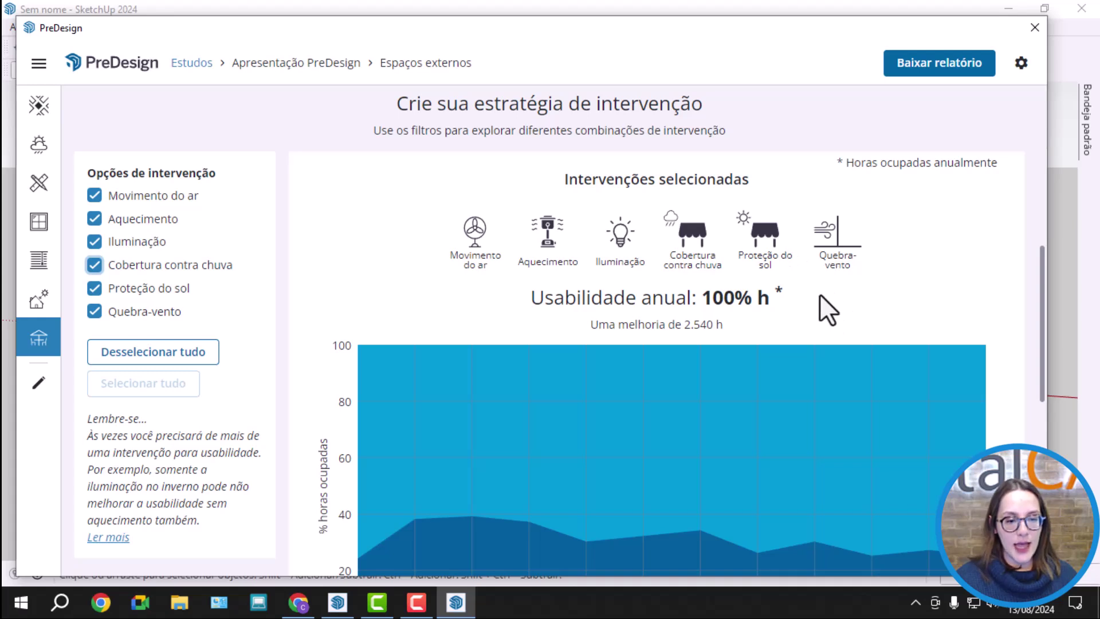
scroll(1039, 225, down, 3)
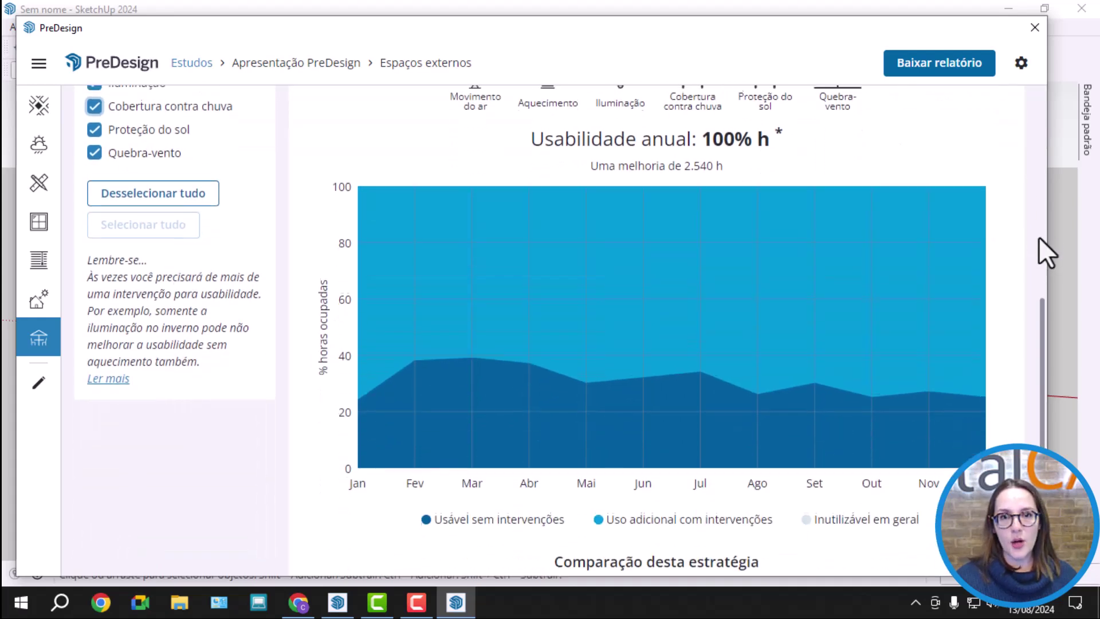
scroll(726, 245, up, 2)
scroll(724, 241, down, 1)
scroll(725, 240, up, 2)
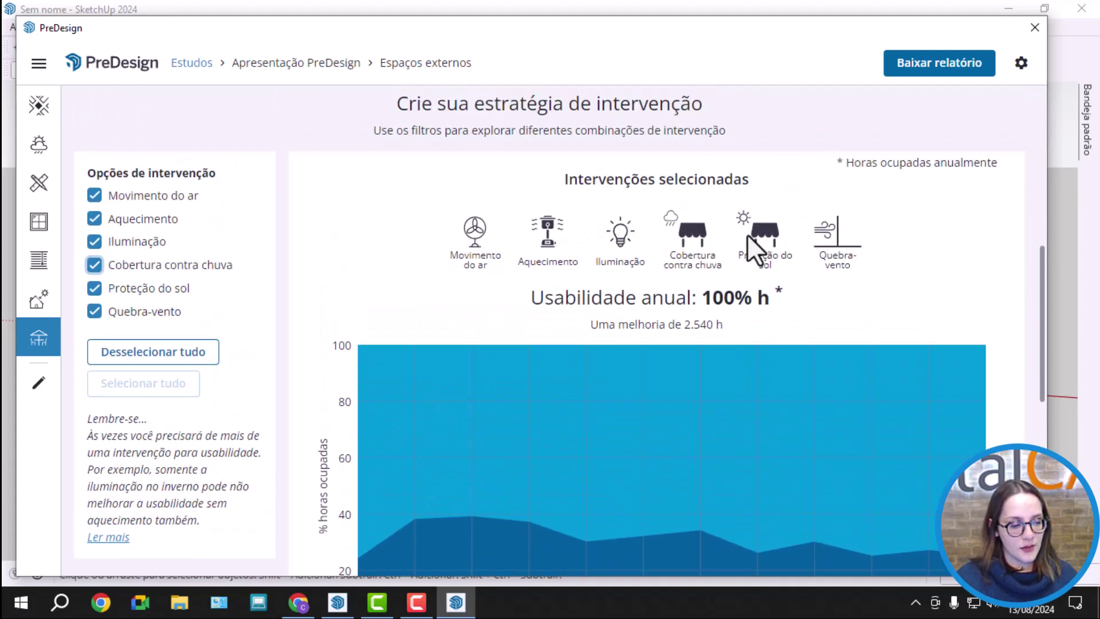
scroll(516, 321, down, 6)
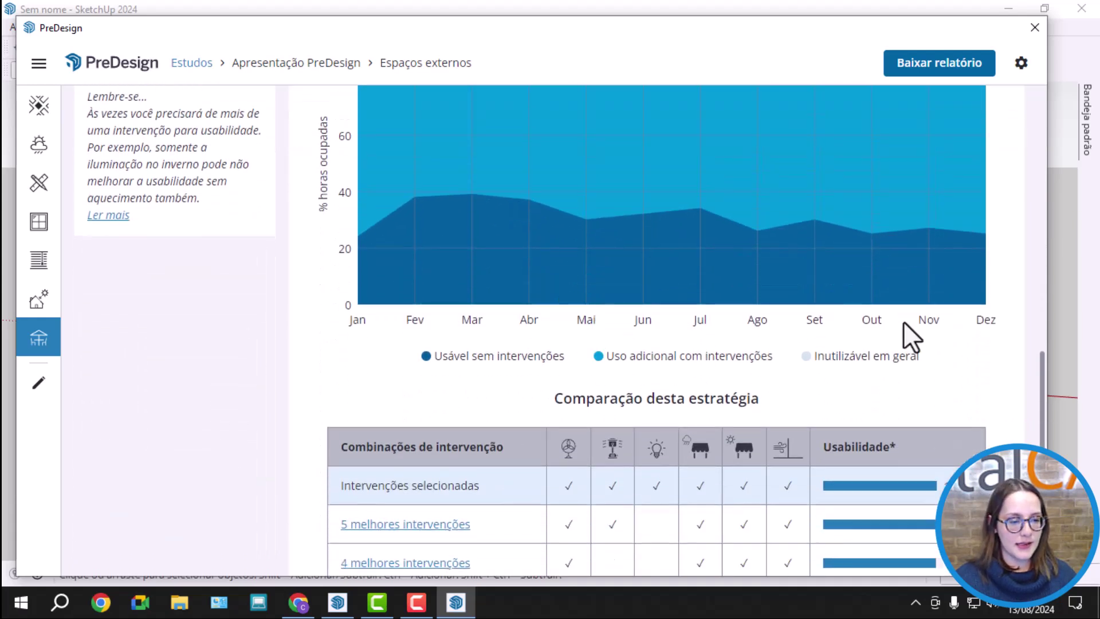
scroll(927, 327, down, 1)
scroll(788, 234, down, 1)
scroll(997, 223, down, 1)
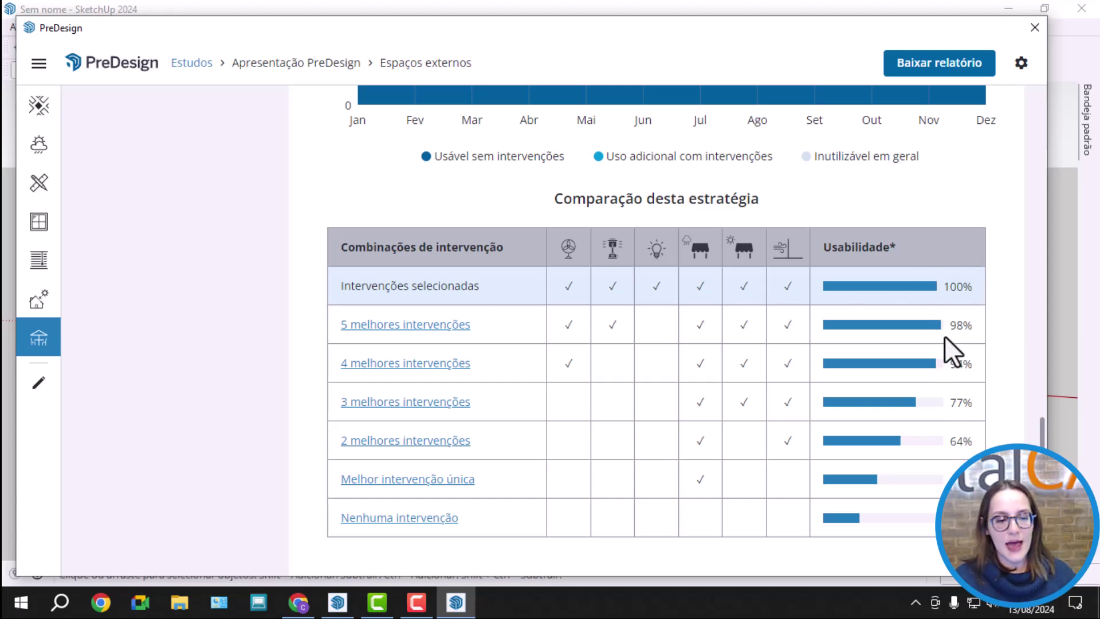
Apply the 5 melhores intervenções combination for comparison, and switch to 4 melhores intervenções to examine its monthly usability graph.
click(380, 323)
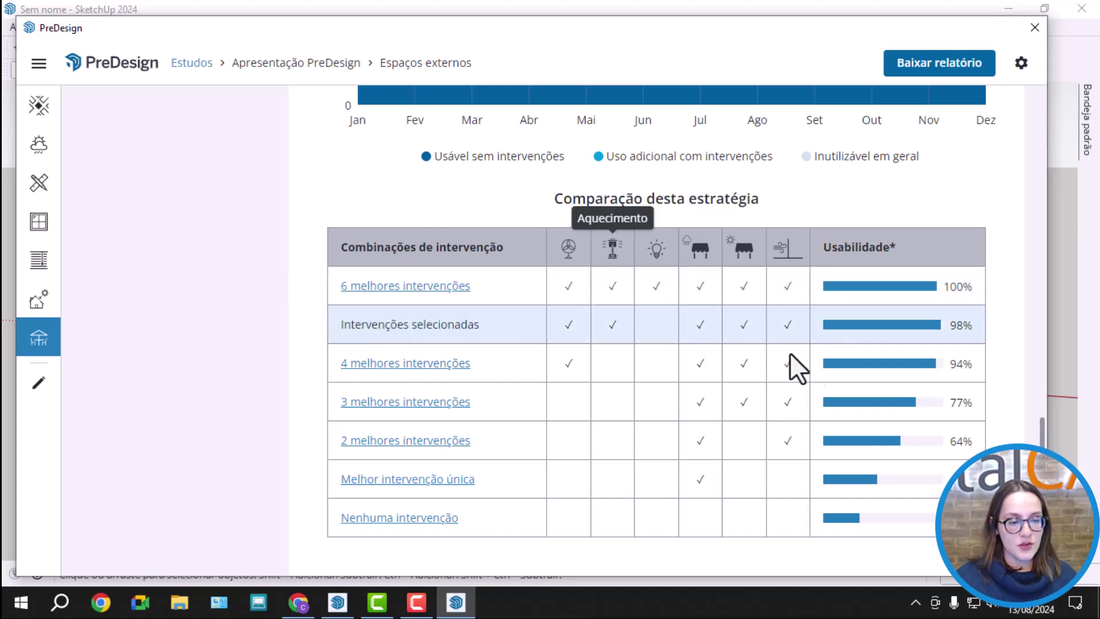
scroll(739, 350, up, 6)
scroll(719, 339, down, 5)
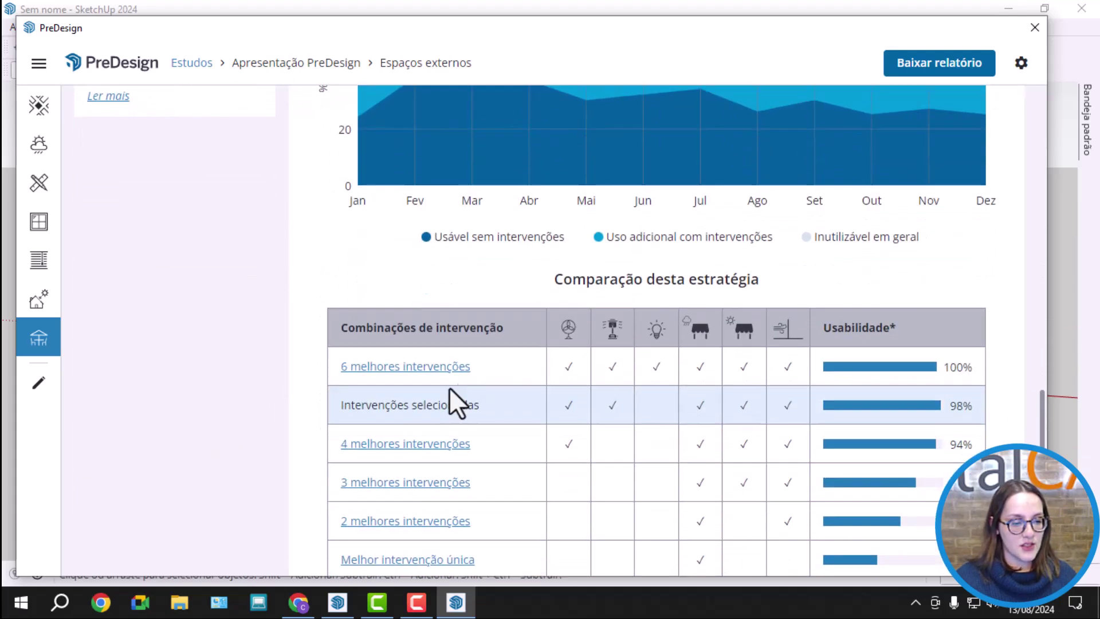
click(418, 446)
scroll(421, 447, up, 5)
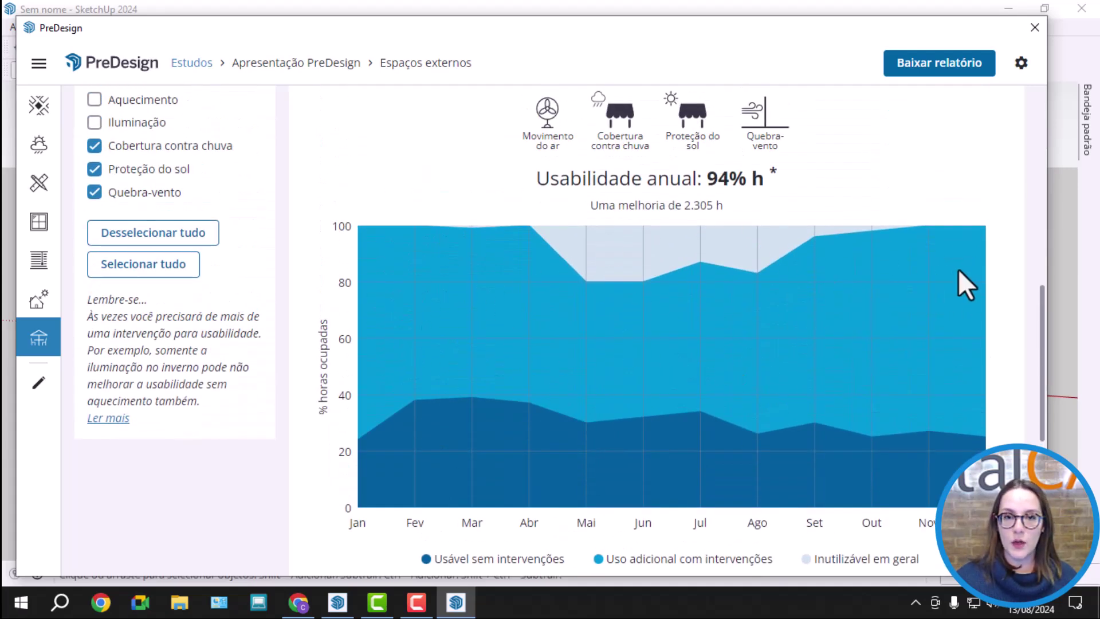
scroll(905, 321, down, 2)
scroll(694, 246, up, 1)
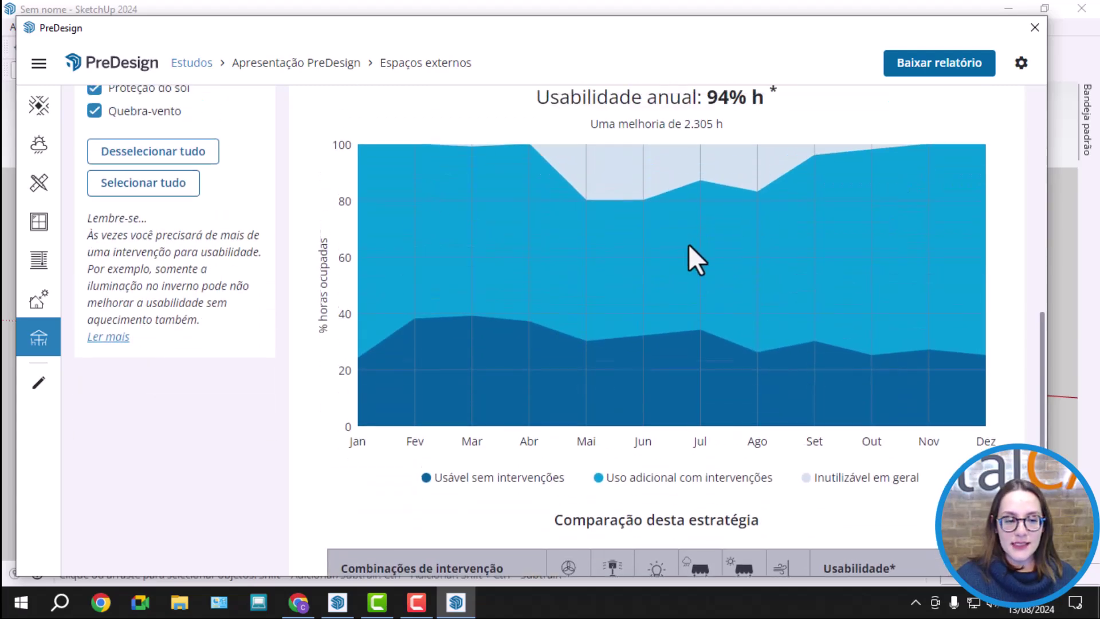
Examine which interventions each combination in the comparison table includes and the meaning of the usability graph's legend categories.
scroll(802, 257, down, 5)
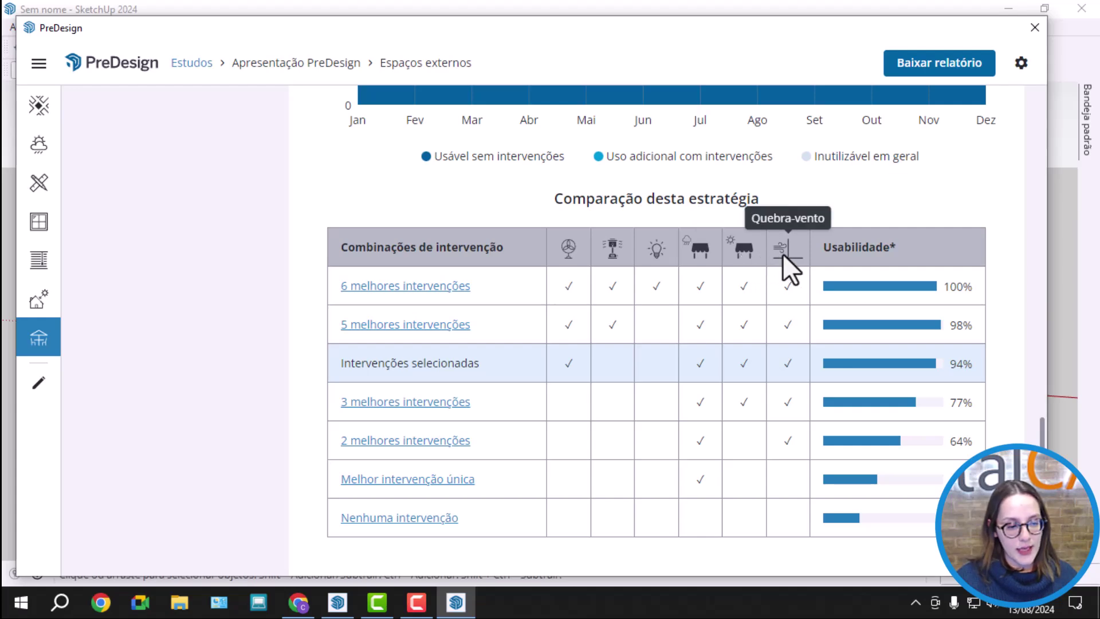
scroll(786, 376, up, 3)
scroll(826, 433, down, 2)
scroll(589, 315, up, 4)
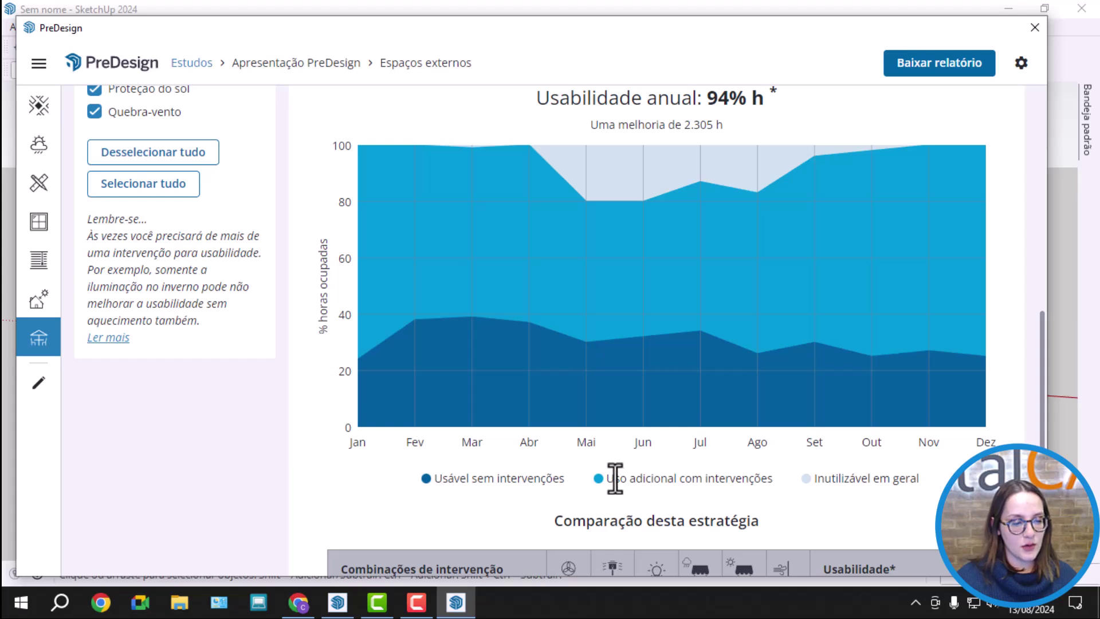
drag(615, 479, 745, 478)
click(773, 477)
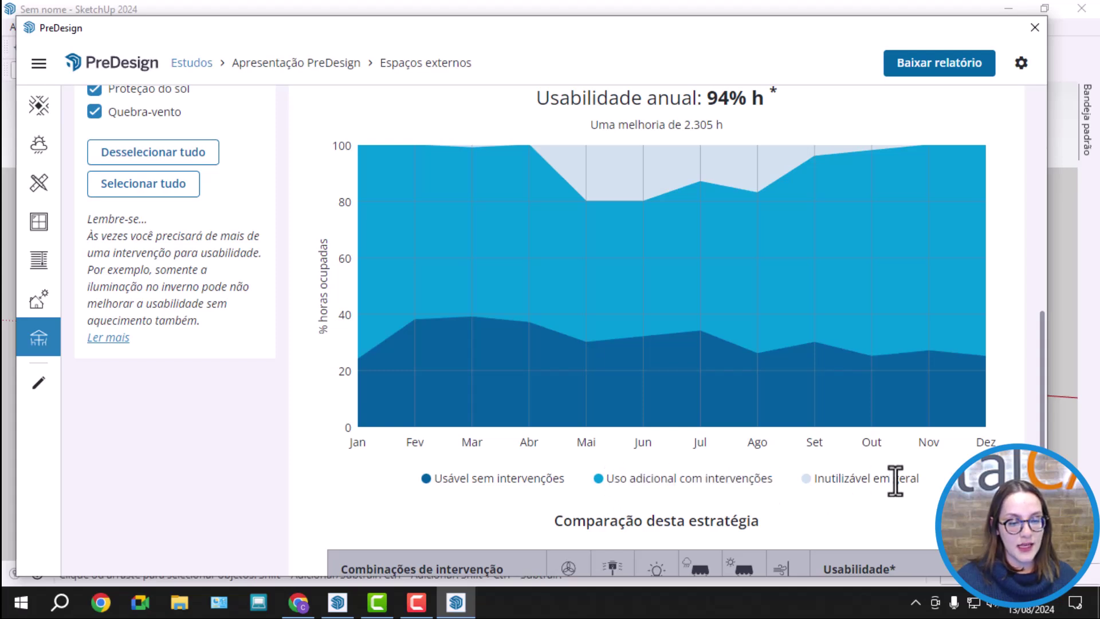
drag(934, 487, 822, 481)
click(850, 480)
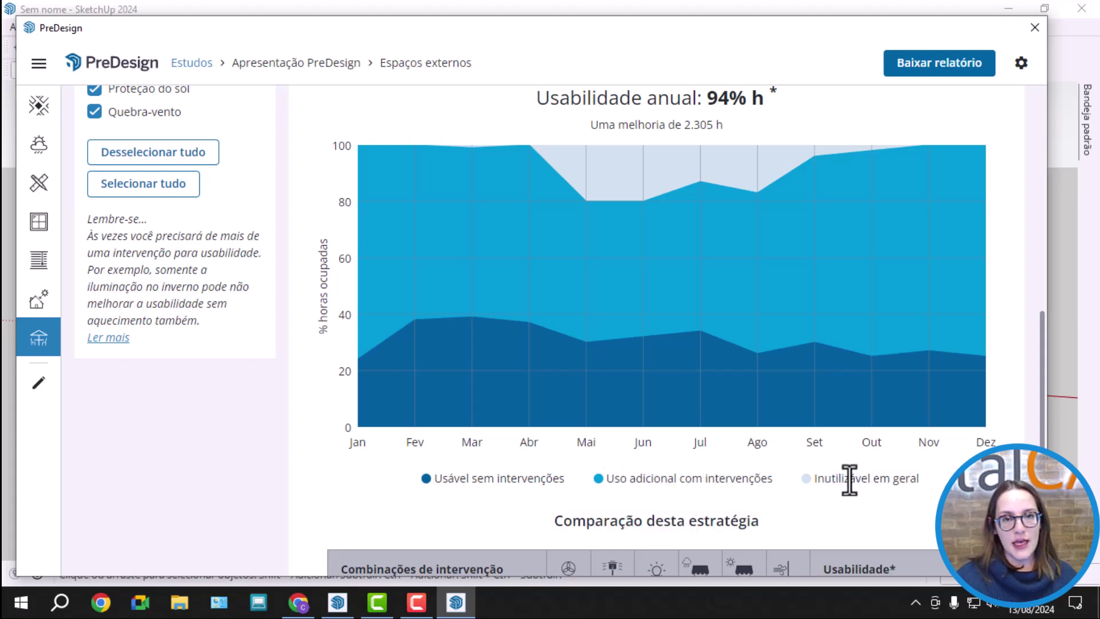
Review the combination table, the outdoor intervention diagram and the general recommendation of the Espaços externos analysis once more.
scroll(870, 356, down, 5)
scroll(430, 347, up, 10)
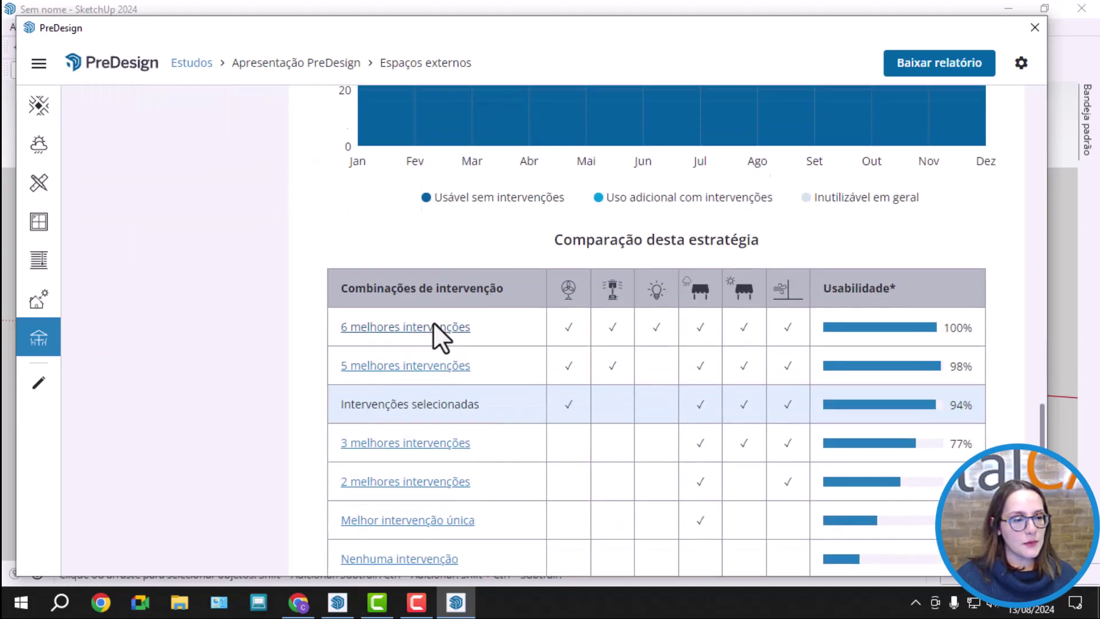
scroll(437, 317, up, 5)
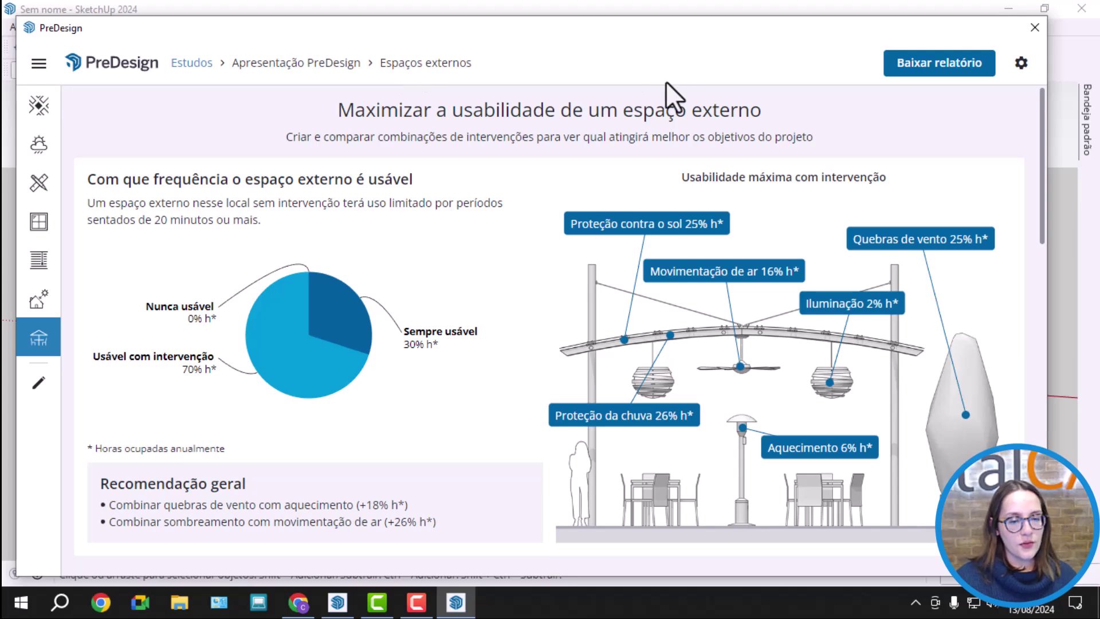
scroll(731, 211, down, 5)
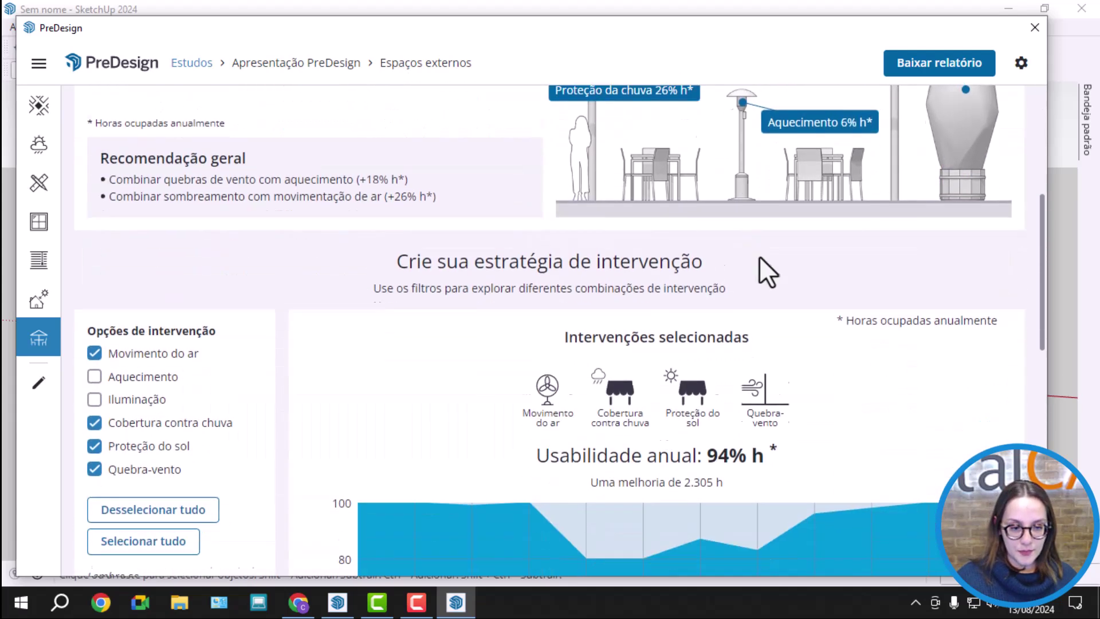
scroll(773, 263, down, 5)
scroll(733, 287, up, 10)
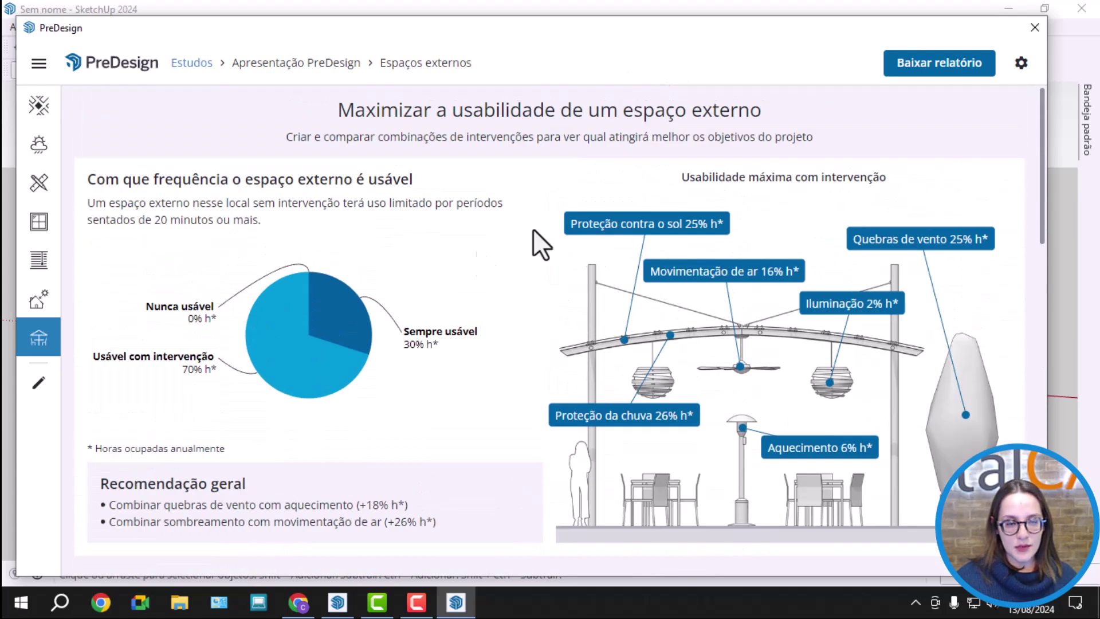
Edit the study details to change the building type to Escola, keeping the existing location and the Satélite weather data source.
click(38, 383)
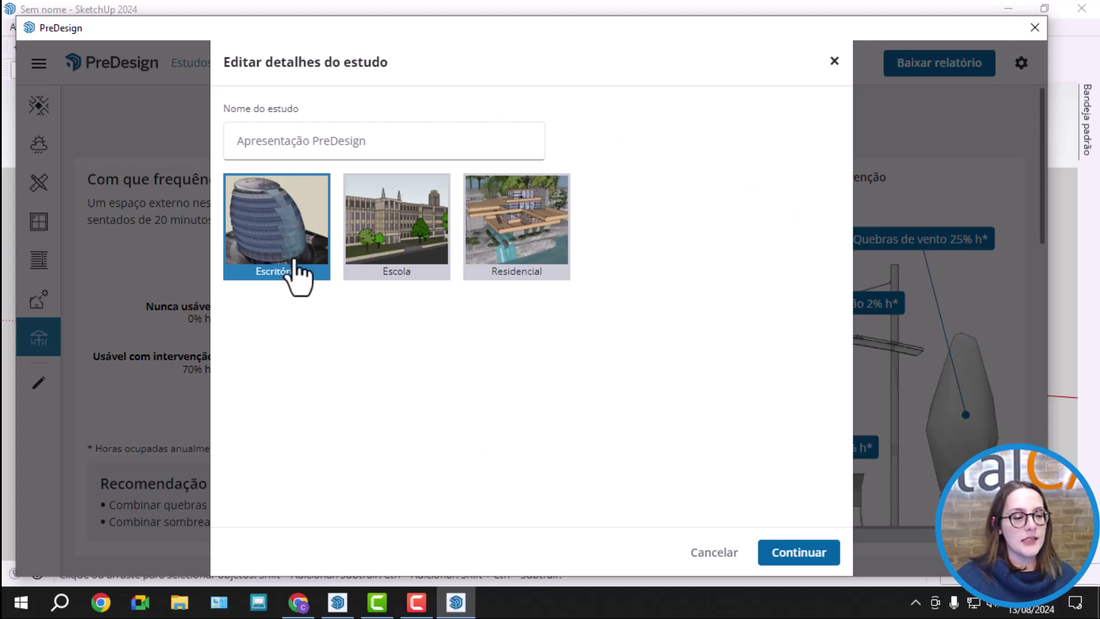
click(391, 237)
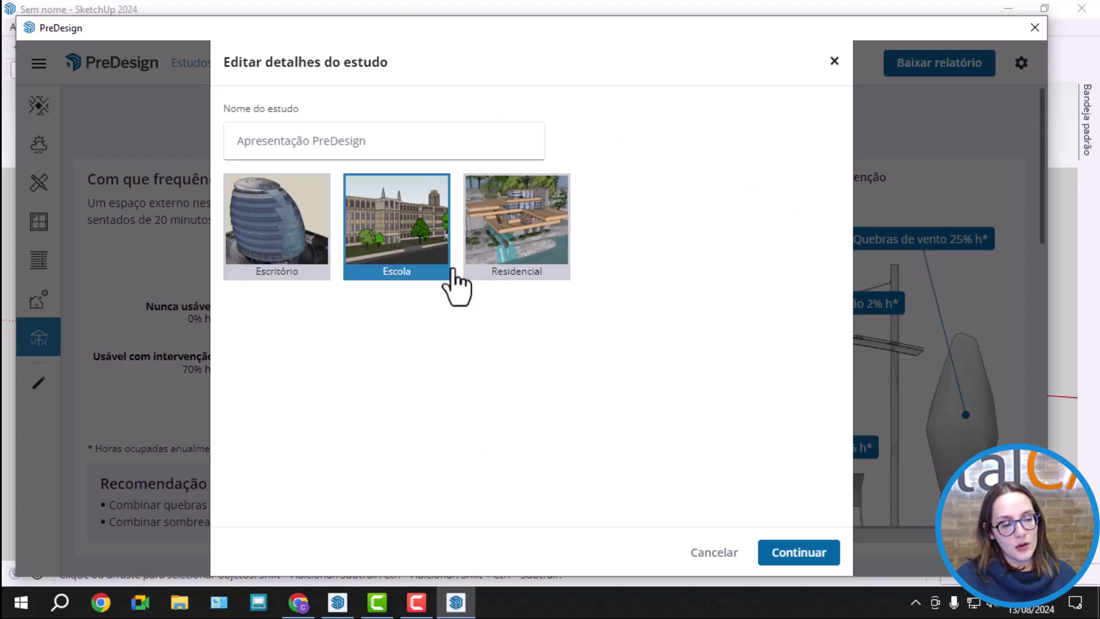
click(532, 215)
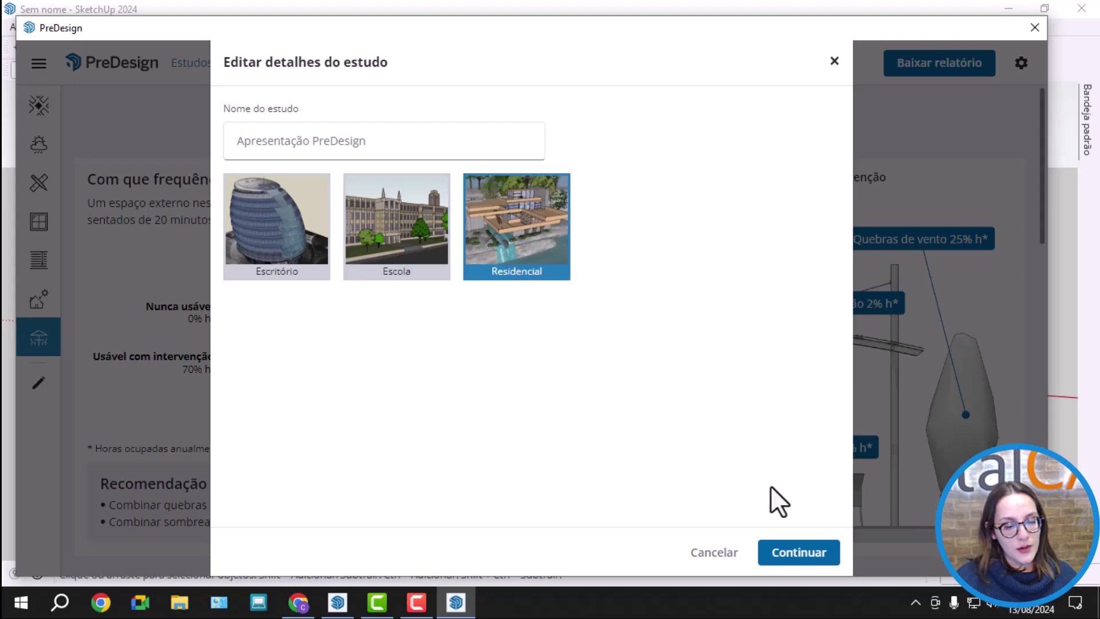
click(417, 238)
click(782, 554)
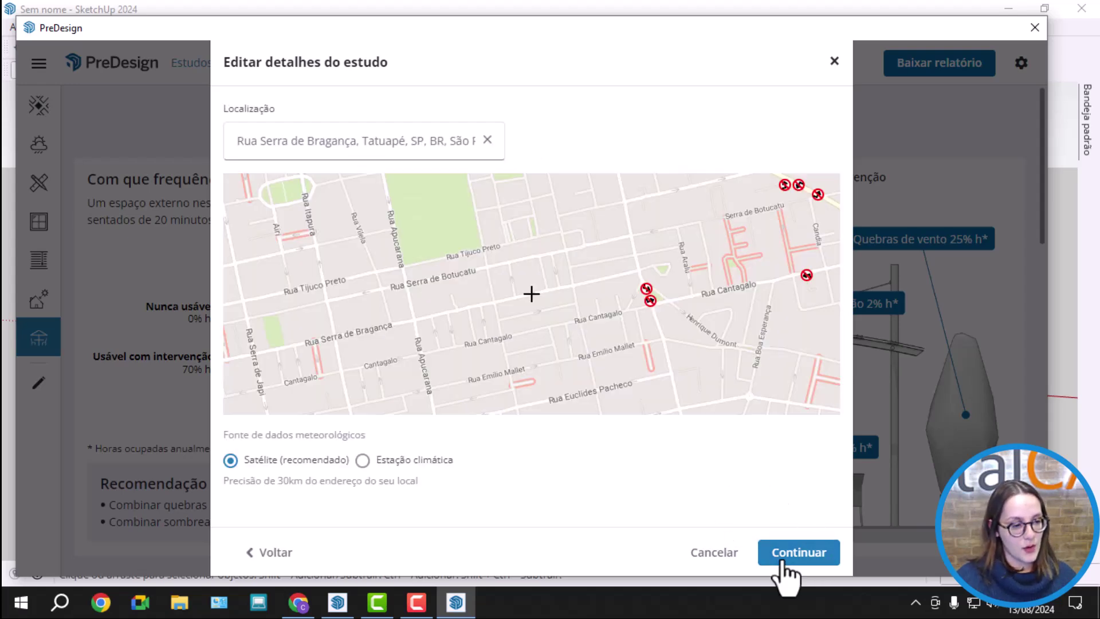
click(782, 555)
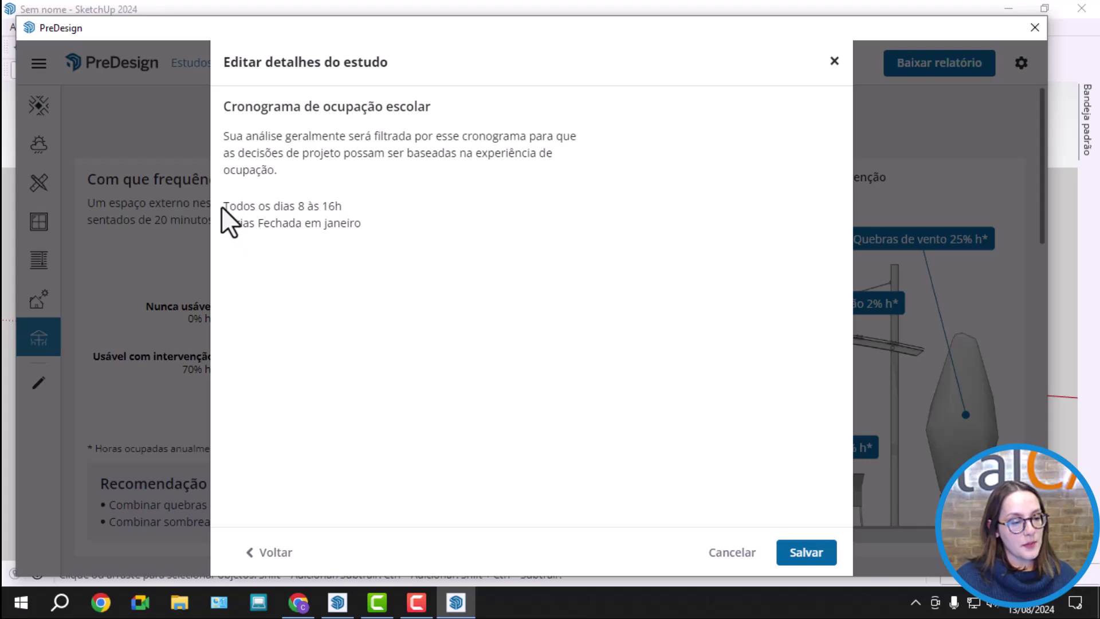
Check the school occupancy hours and January holiday closure, and save the edited study.
drag(224, 206, 363, 205)
click(439, 215)
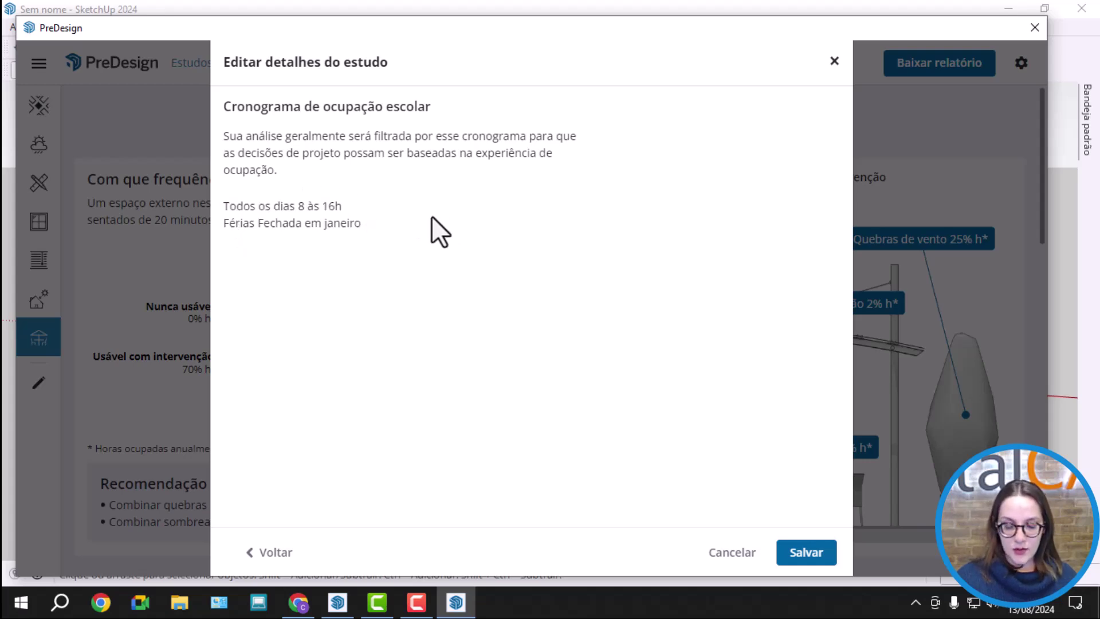
drag(236, 223, 360, 235)
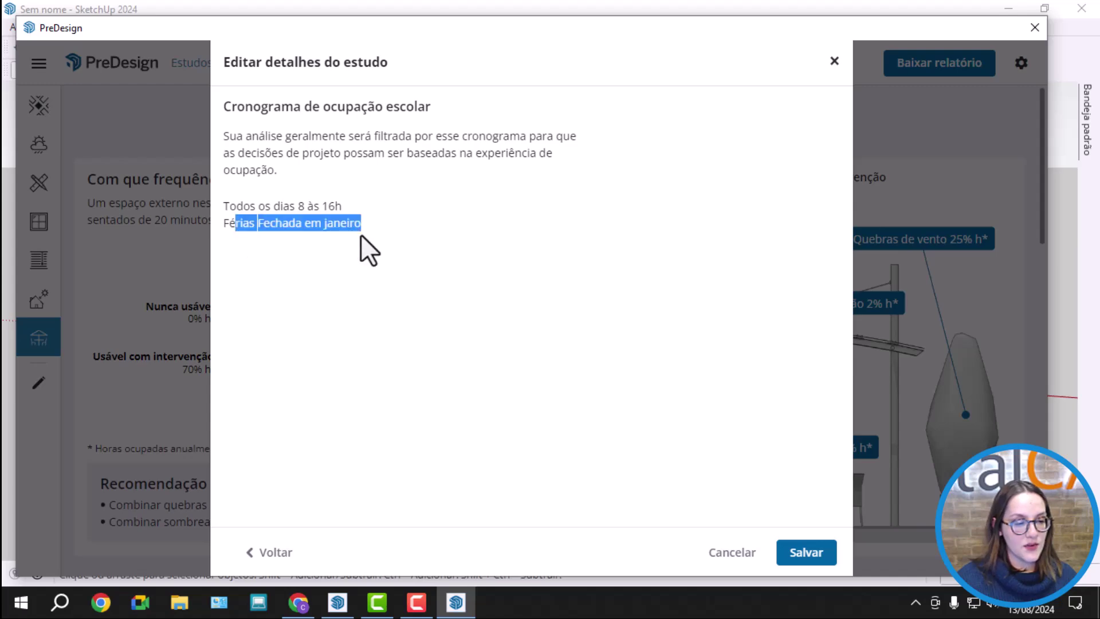
click(551, 257)
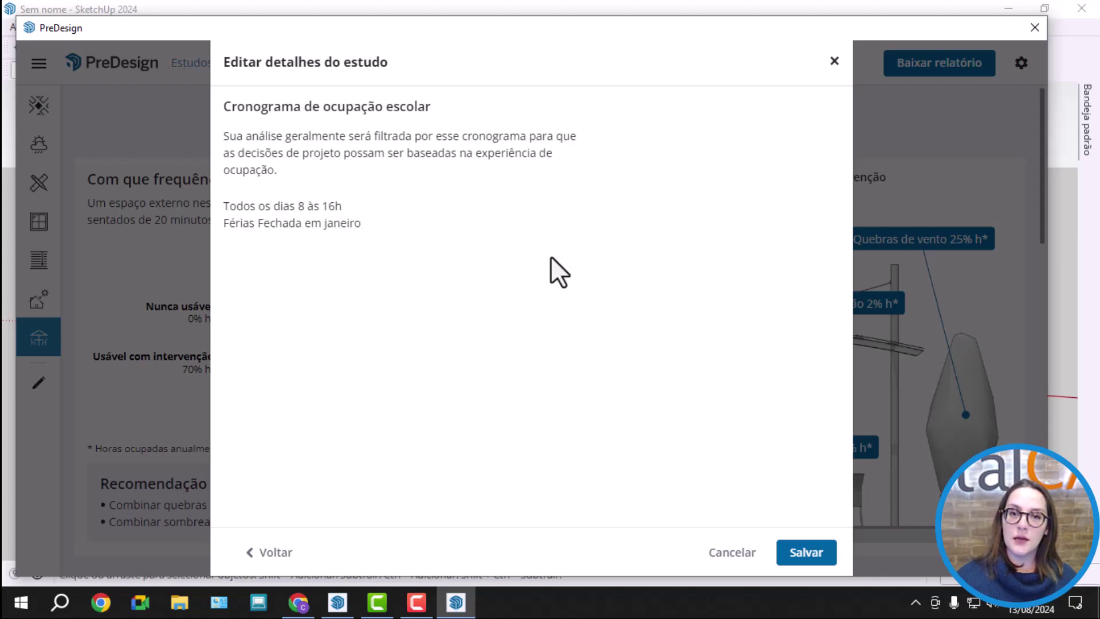
click(809, 555)
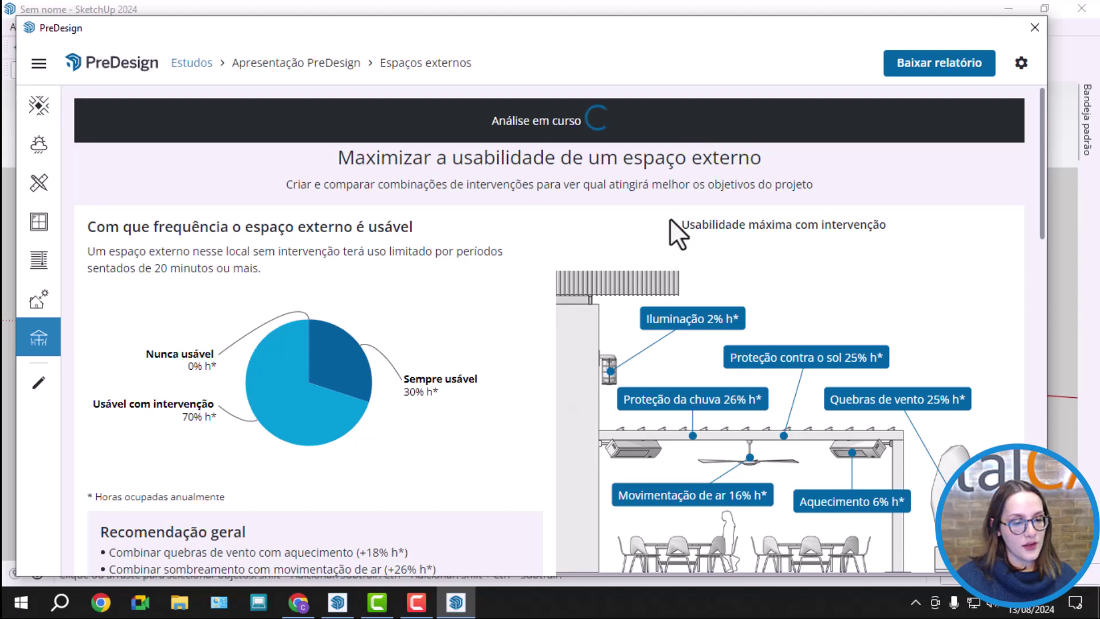
Examine the school study's outdoor usability results, including the Férias escolares period in the monthly graph.
scroll(558, 150, down, 4)
scroll(547, 148, up, 4)
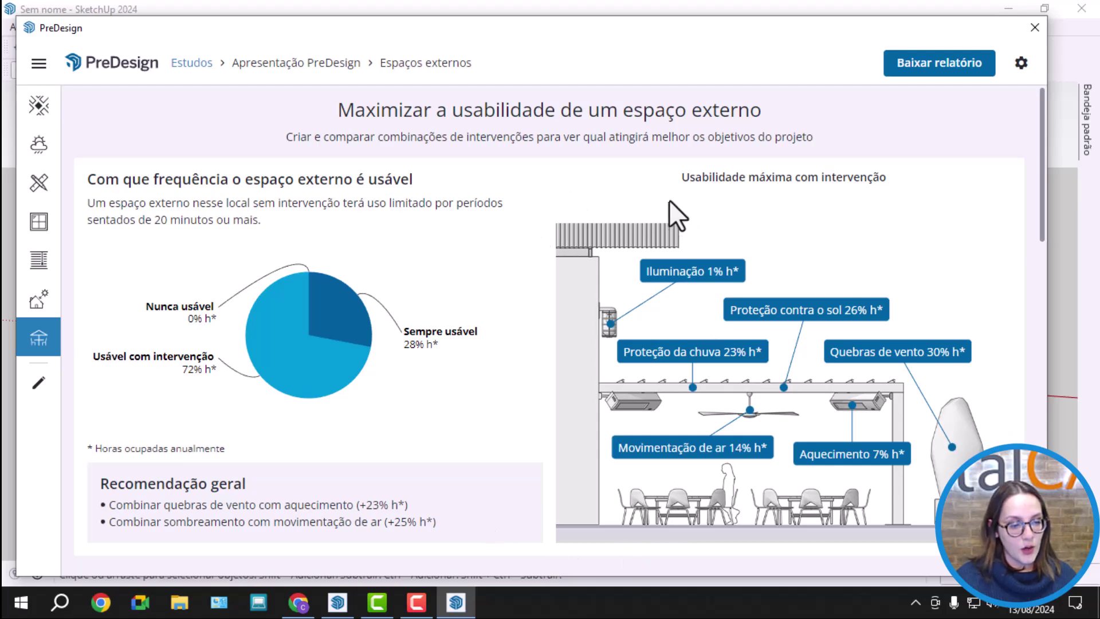
scroll(648, 172, down, 10)
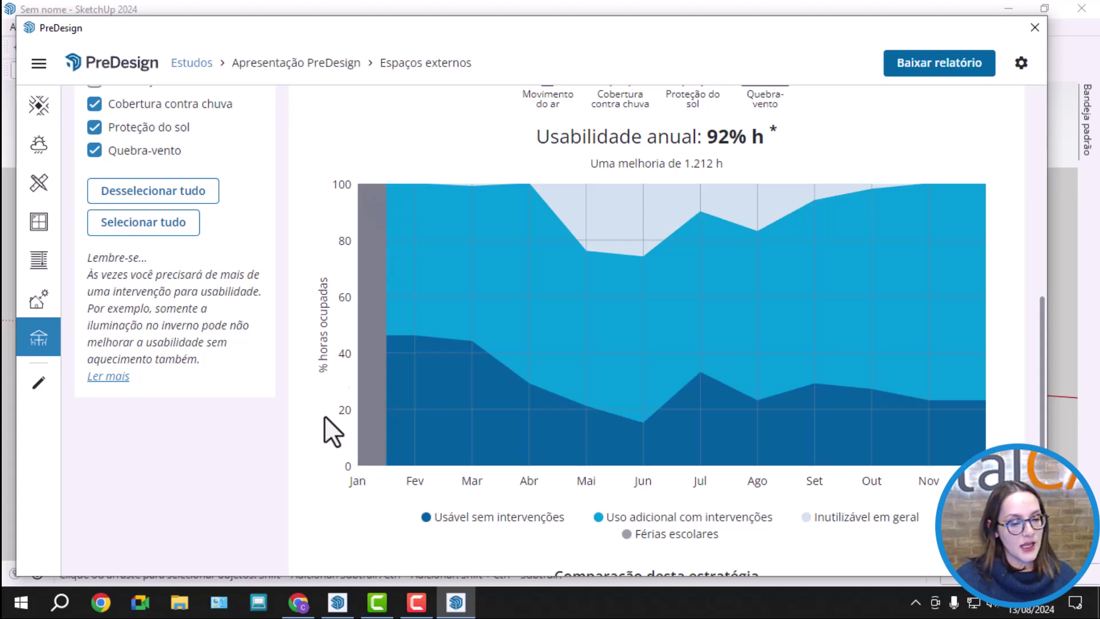
drag(614, 520, 715, 539)
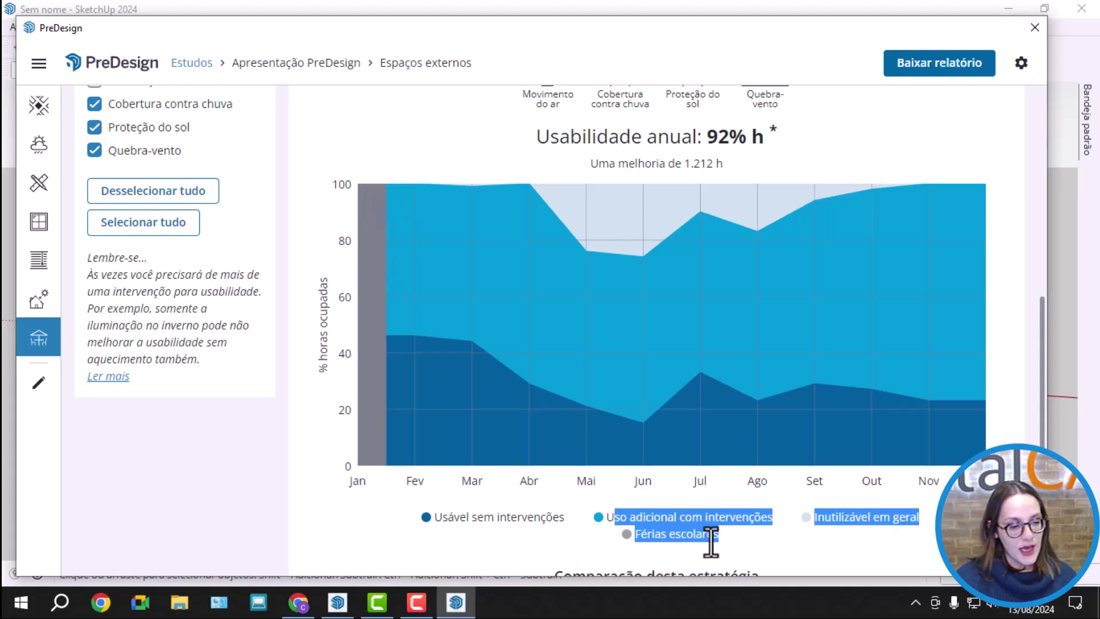
click(706, 540)
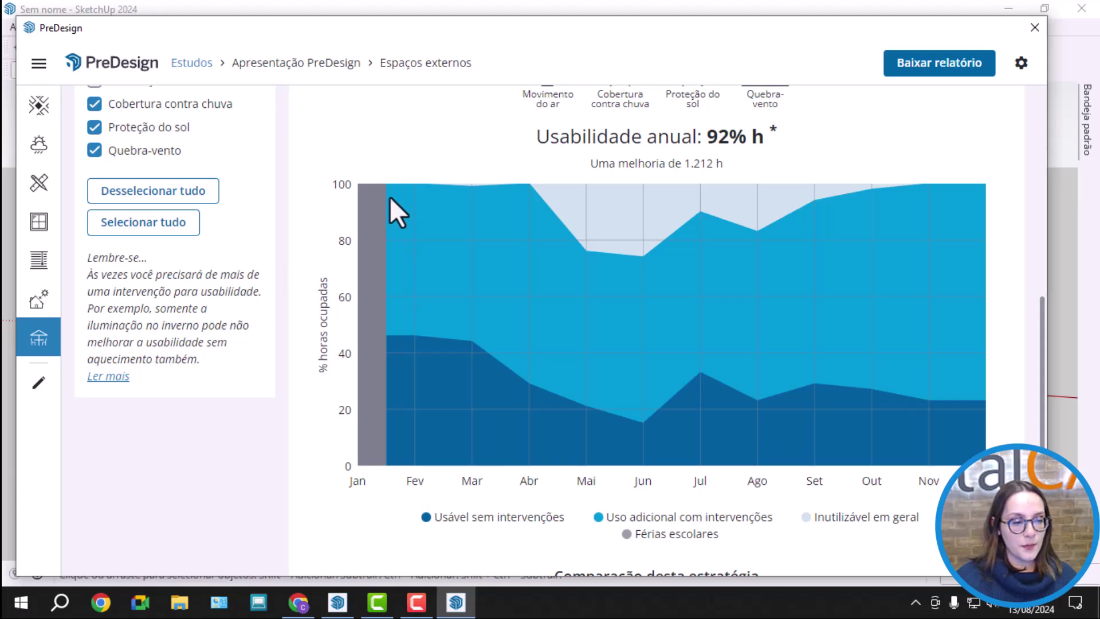
Edit the study details to change the building type to Residencial and continue to the location settings.
scroll(643, 359, up, 8)
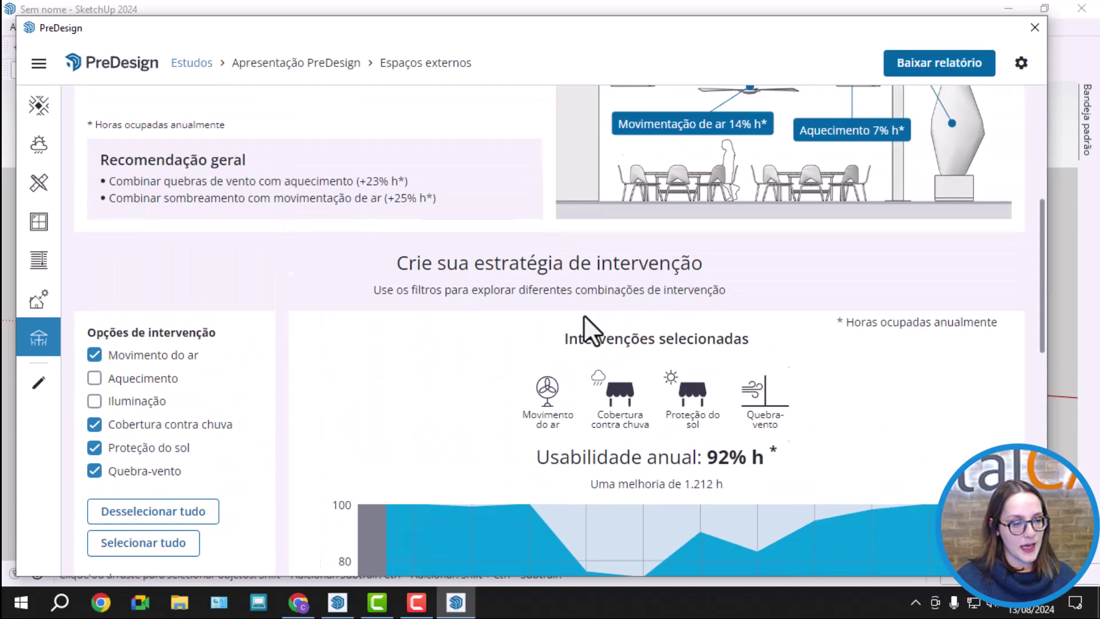
click(39, 382)
click(511, 275)
click(815, 560)
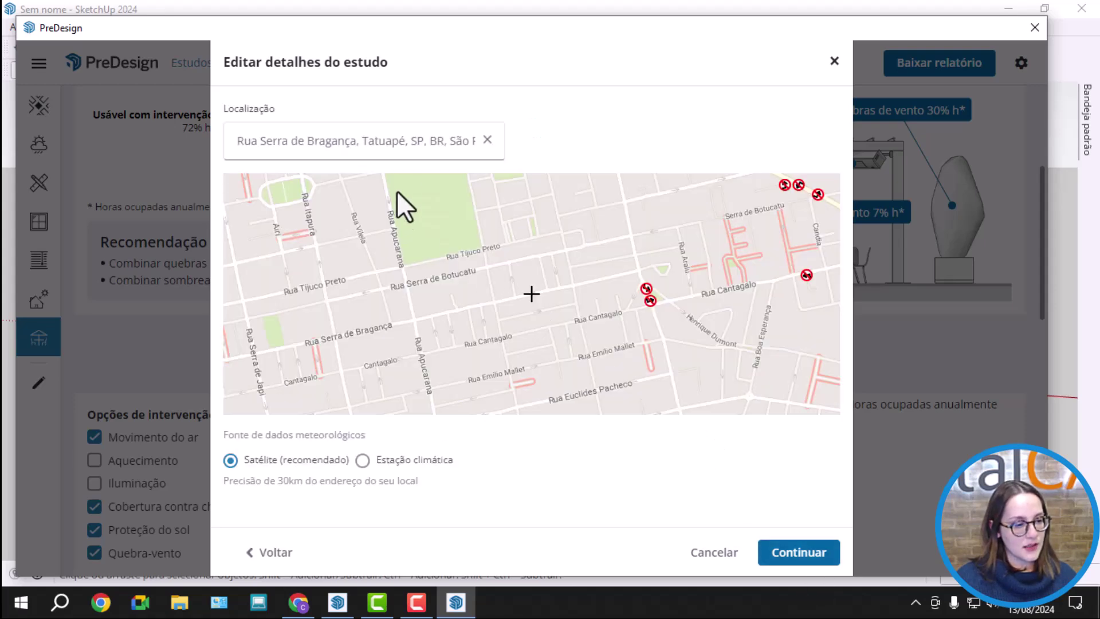
Change the study location to Vila Mariana, São Paulo, keeping the Satélite weather data source, and save the edited study.
click(405, 140)
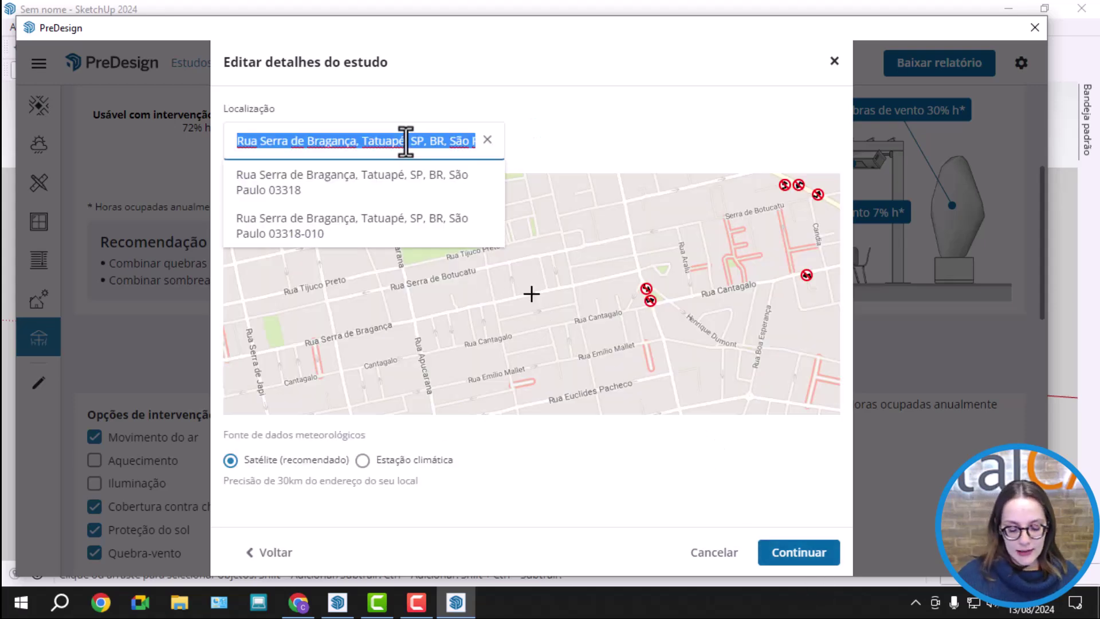
text(vila mariana)
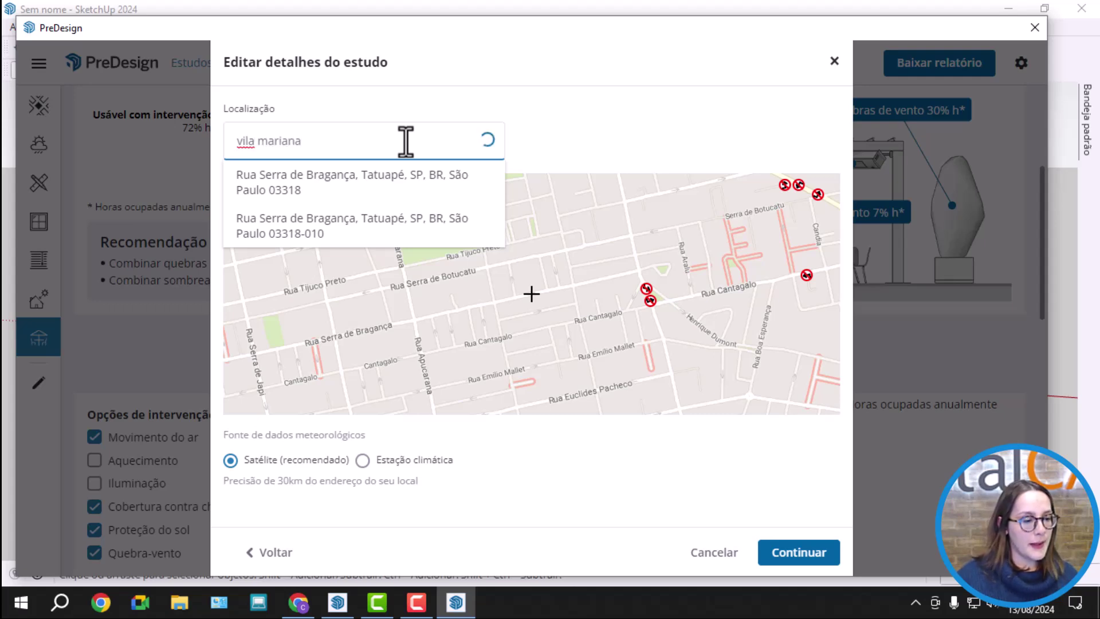
scroll(422, 245, down, 3)
click(387, 314)
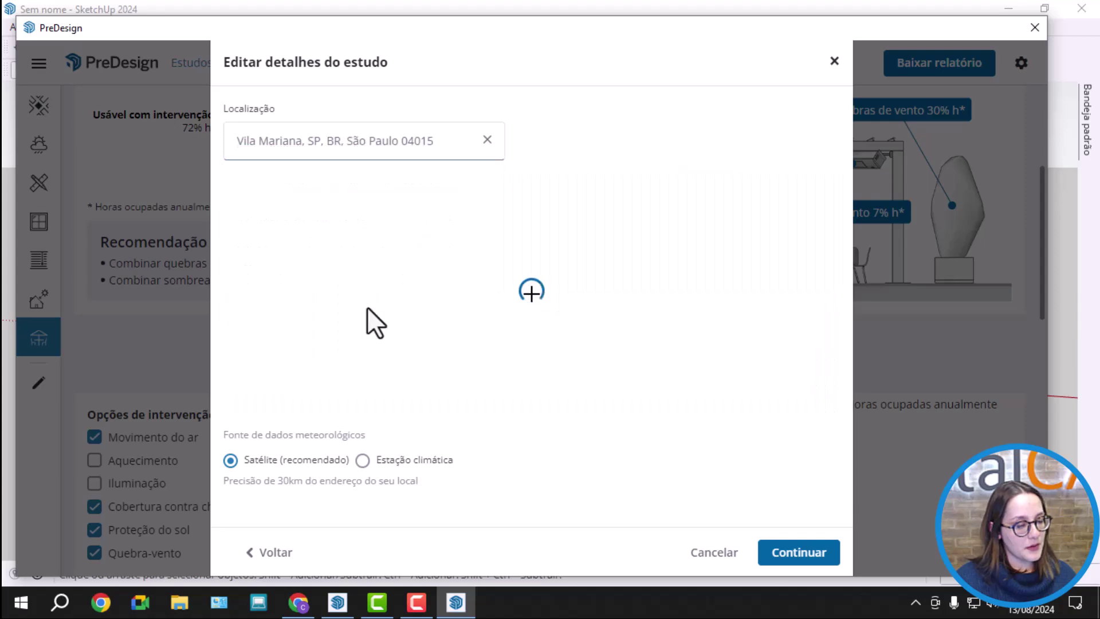
click(784, 553)
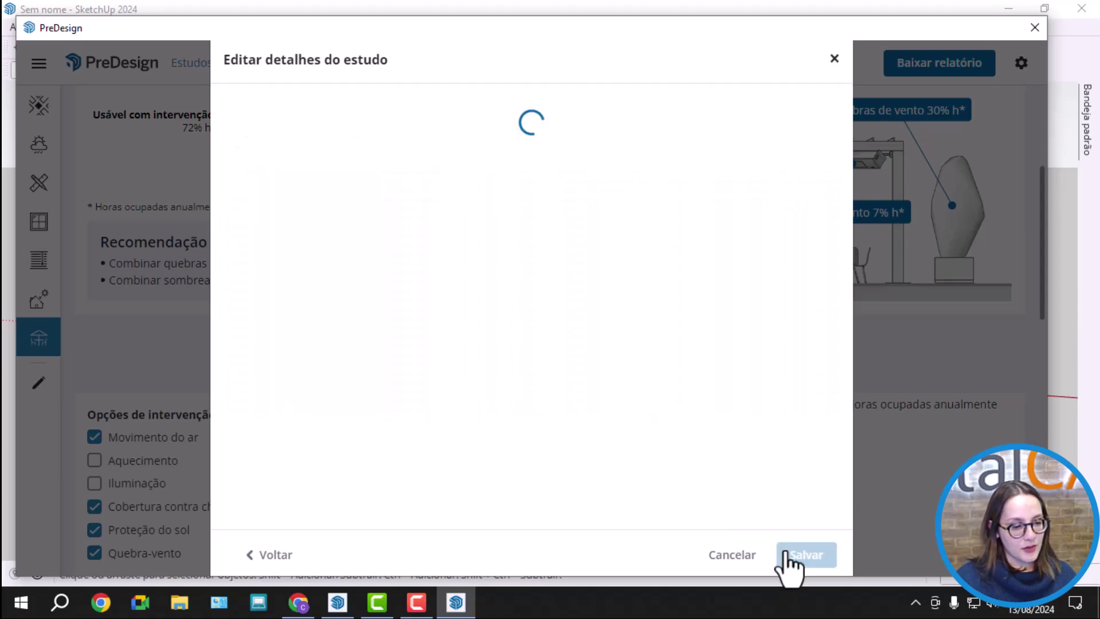
click(819, 560)
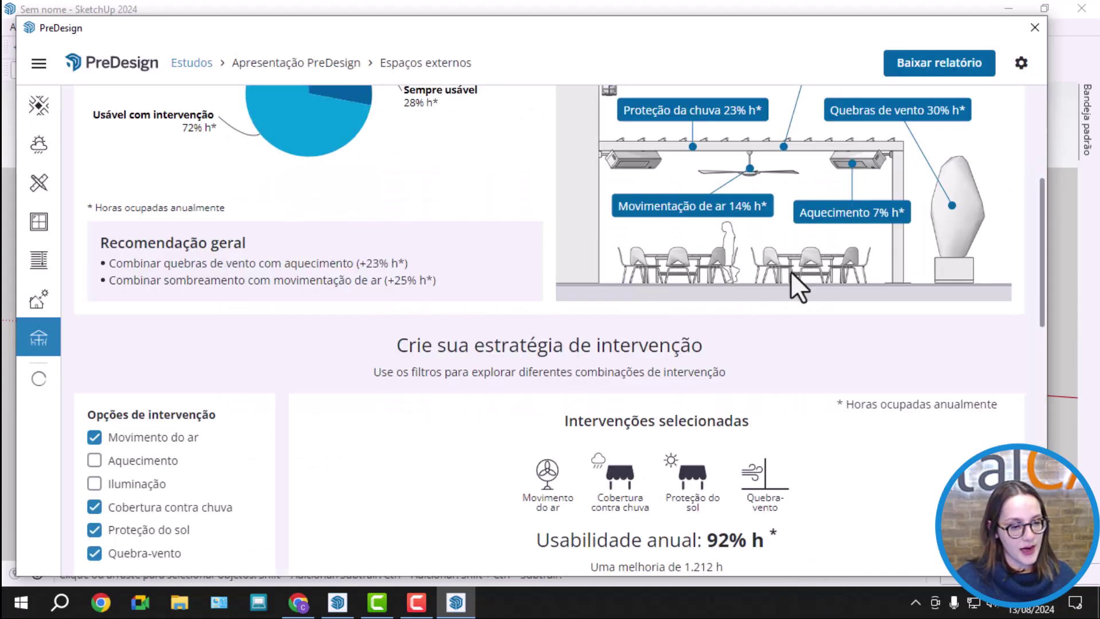
Review the residential study's outdoor usability results: the monthly graph, the strategy comparison table and the intervention diagram.
scroll(803, 281, up, 5)
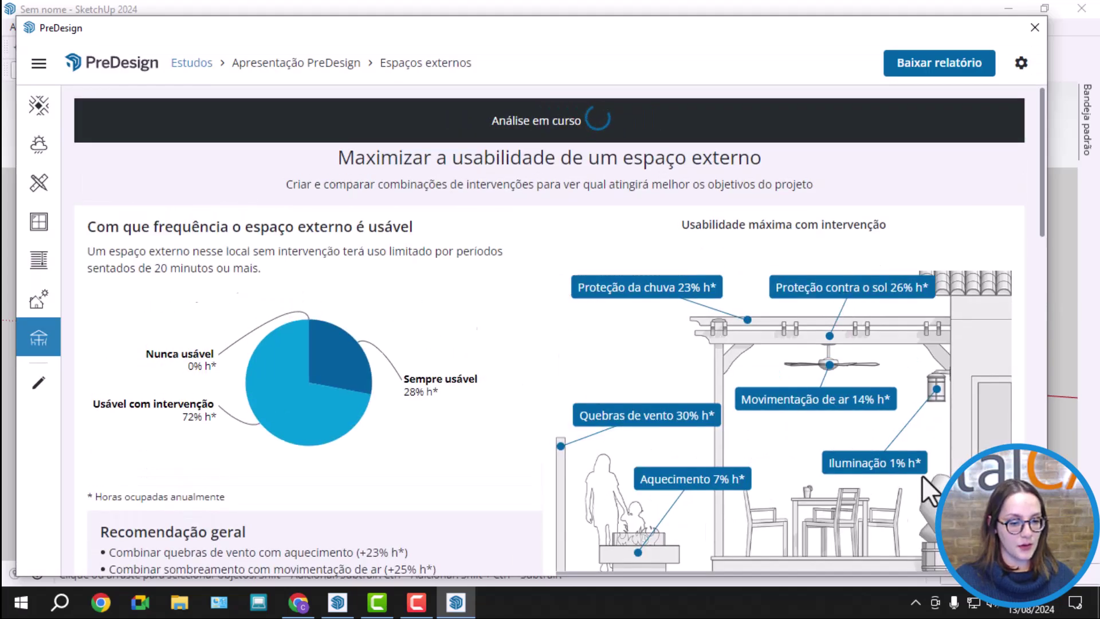
scroll(893, 329, down, 10)
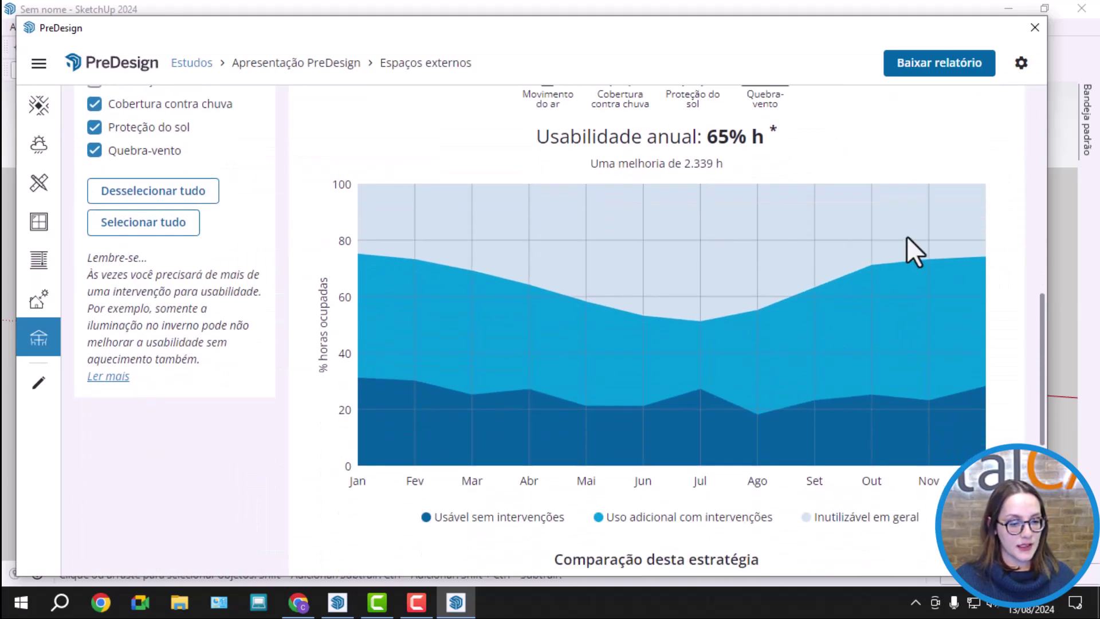
scroll(687, 306, down, 7)
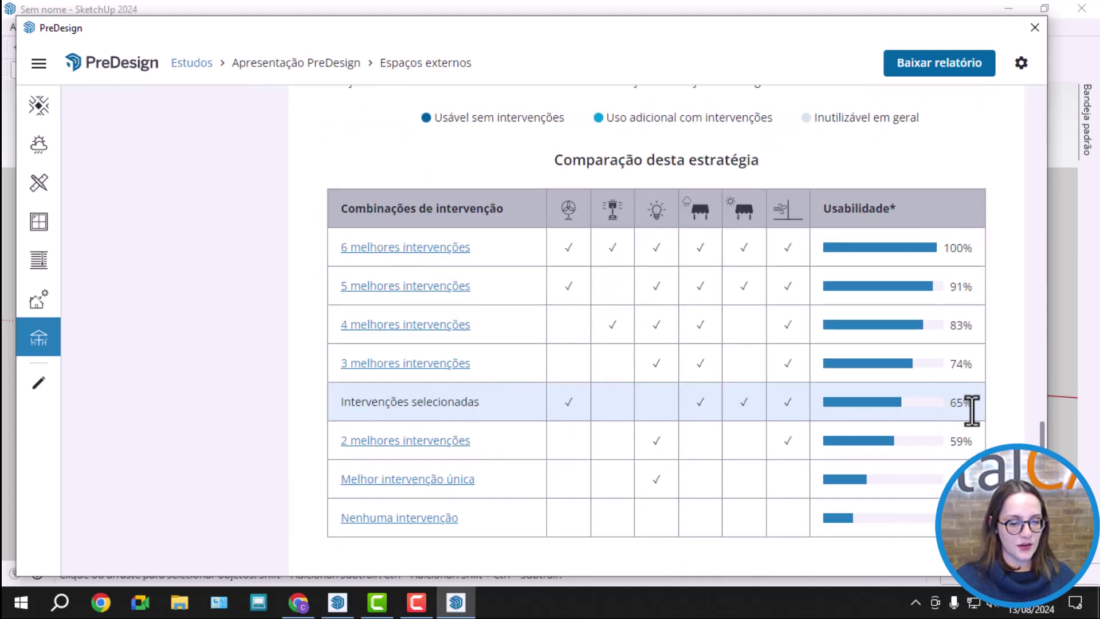
scroll(974, 409, up, 7)
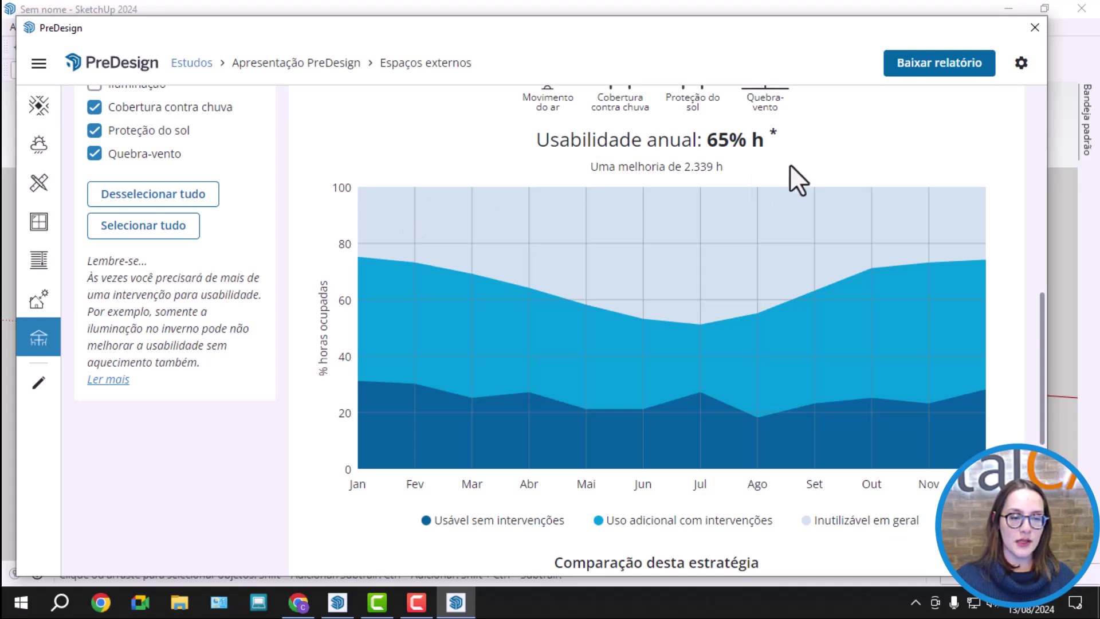
drag(747, 150, 768, 150)
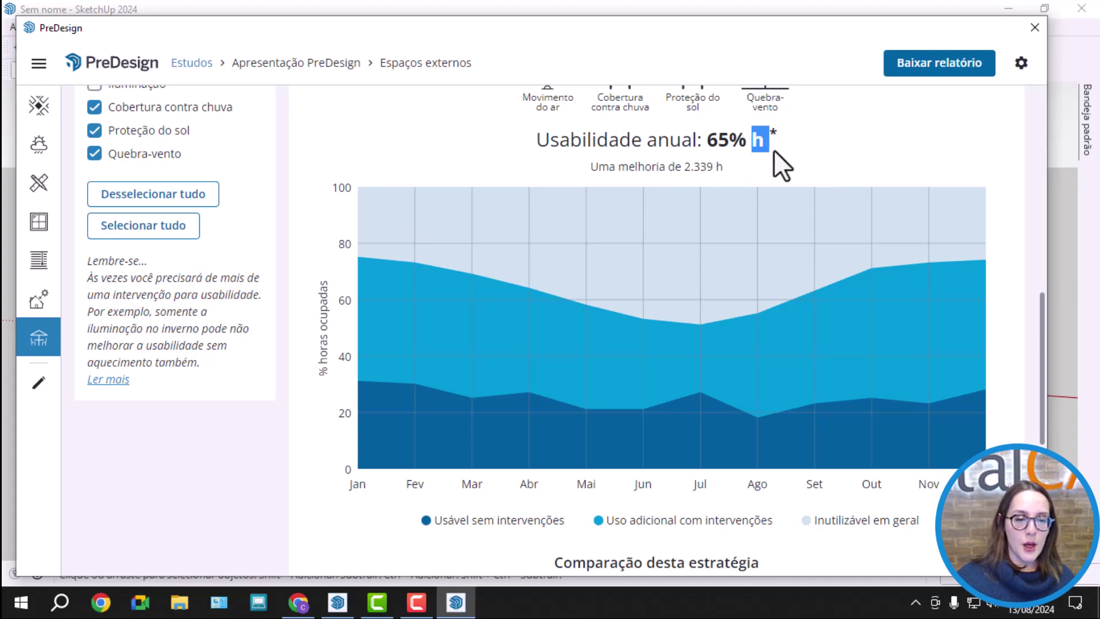
click(866, 158)
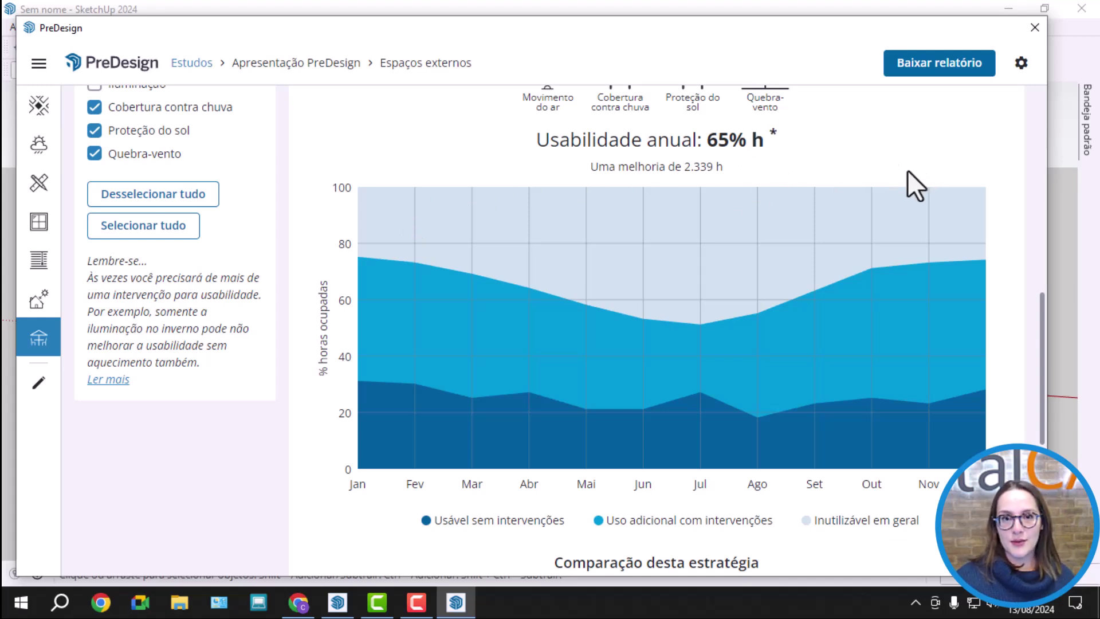
scroll(567, 318, up, 10)
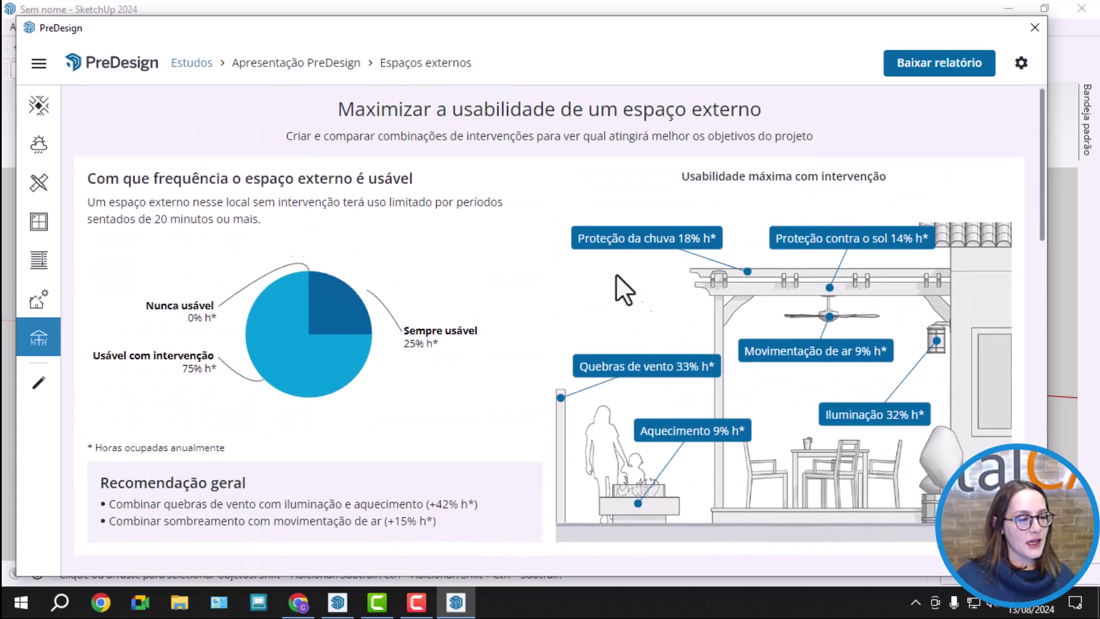
Download the study report in PDF format, saving it as Apresentação PreDesign.pdf in the Área de Trabalho folder.
click(939, 64)
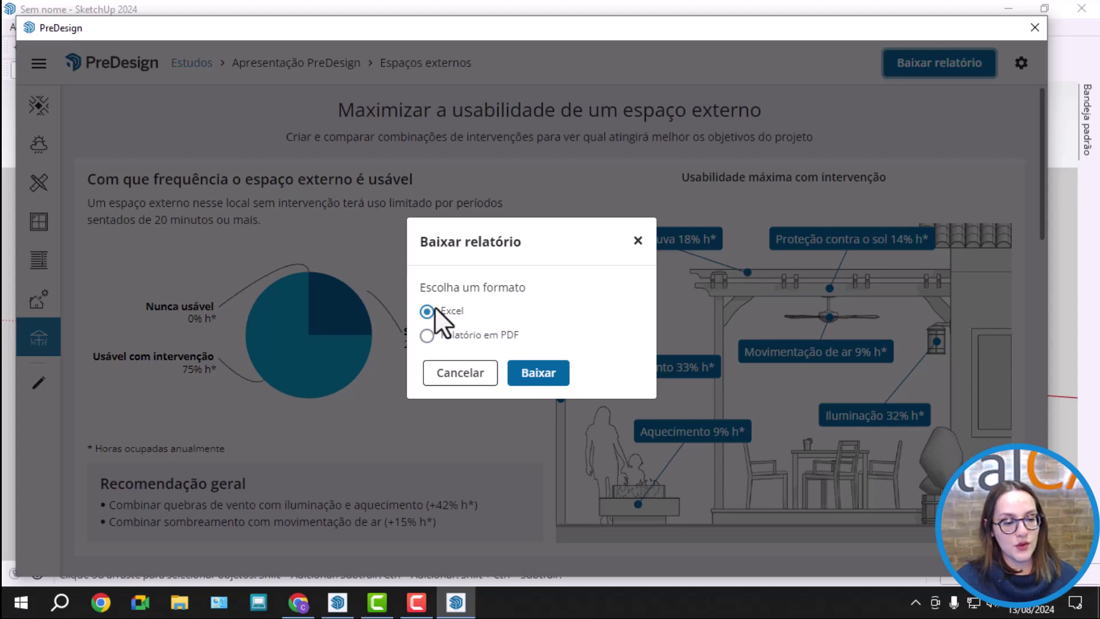
click(463, 336)
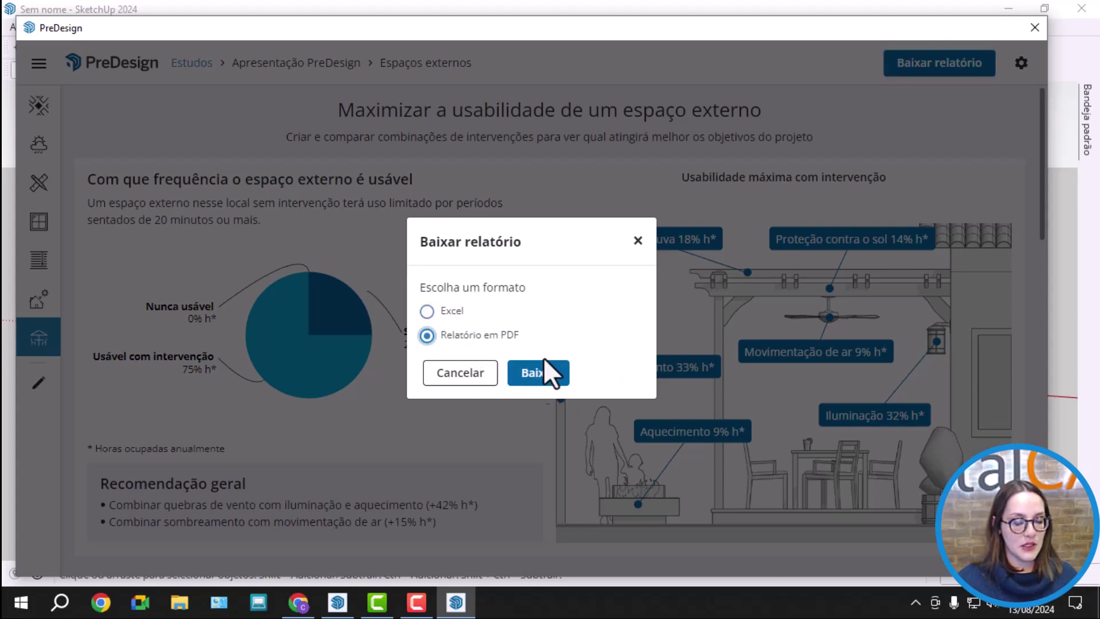
click(533, 371)
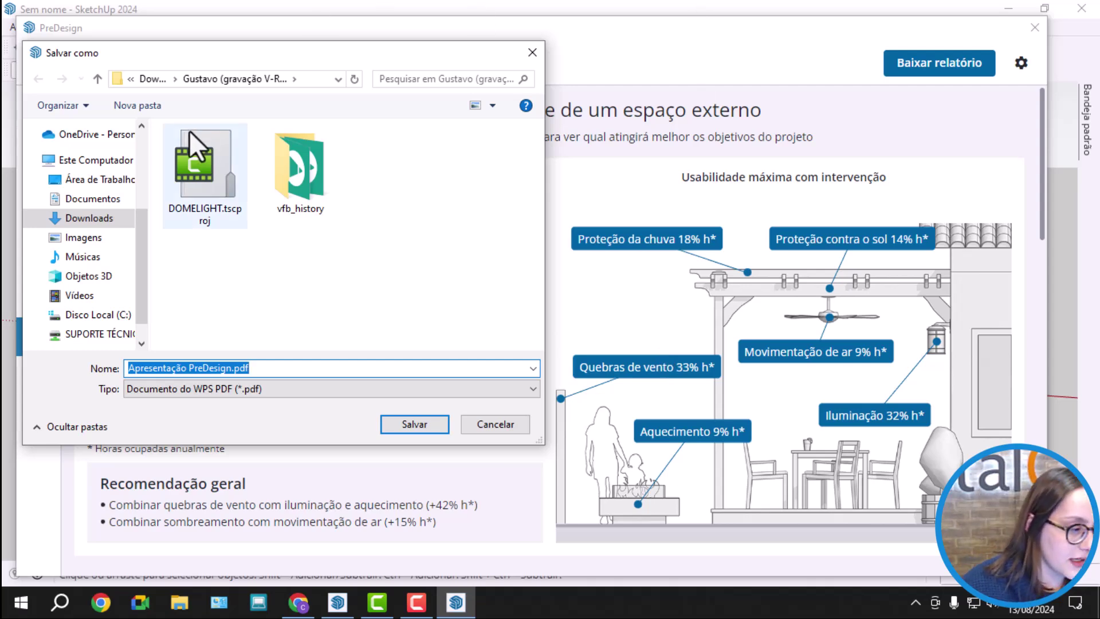
click(115, 179)
click(415, 423)
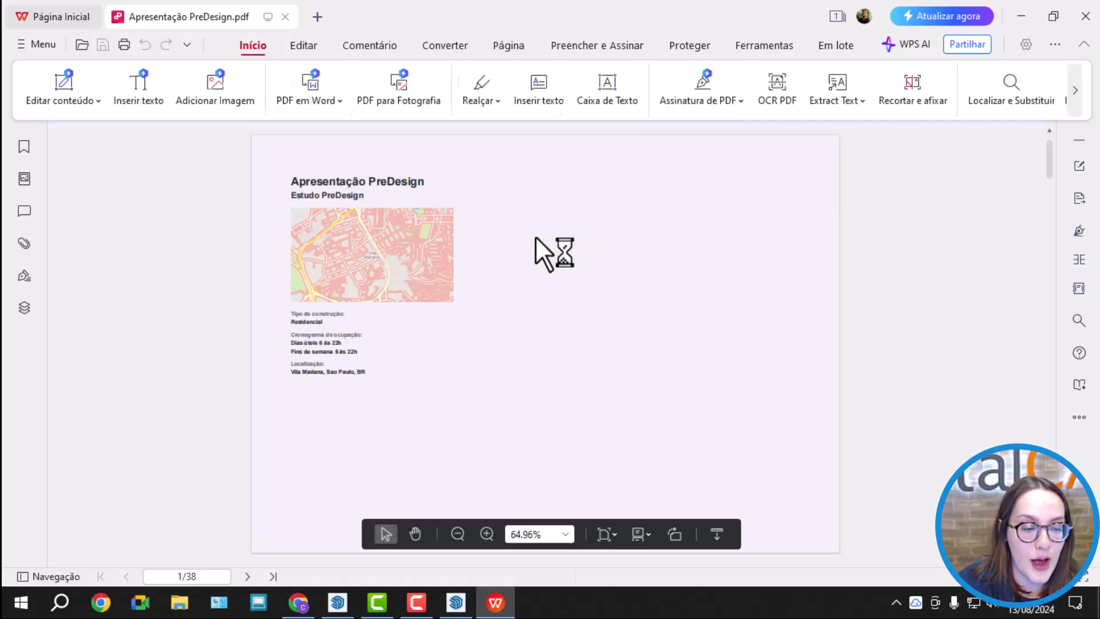
Dismiss the translation offer and examine the building type, occupancy schedule and location on the PDF report's cover page.
scroll(523, 285, down, 3)
scroll(533, 285, up, 3)
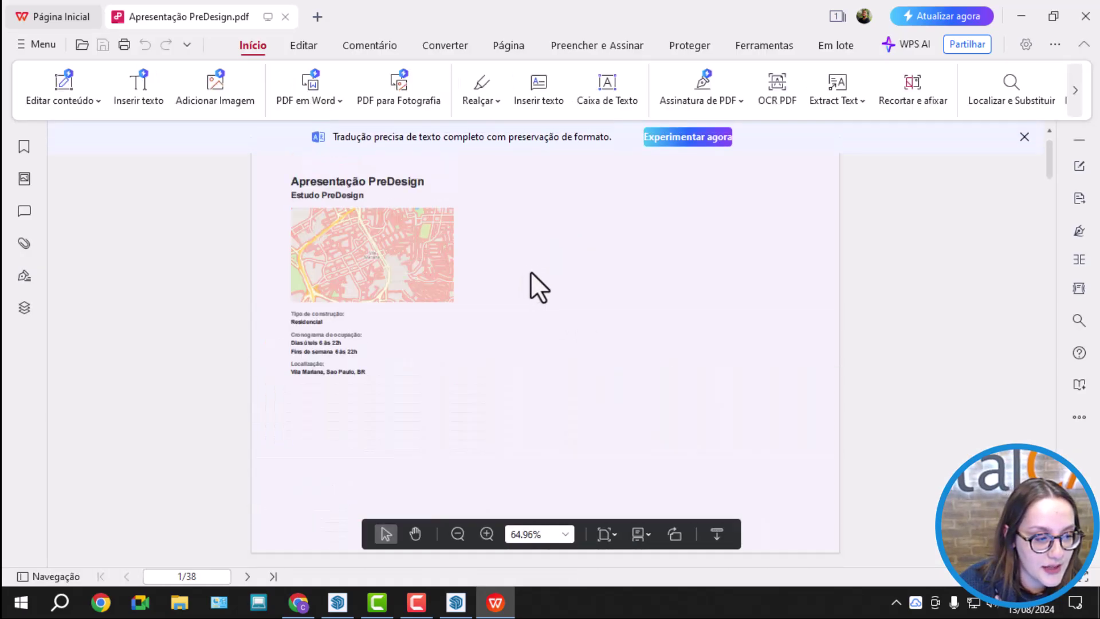
click(1024, 136)
drag(399, 385, 345, 167)
click(623, 246)
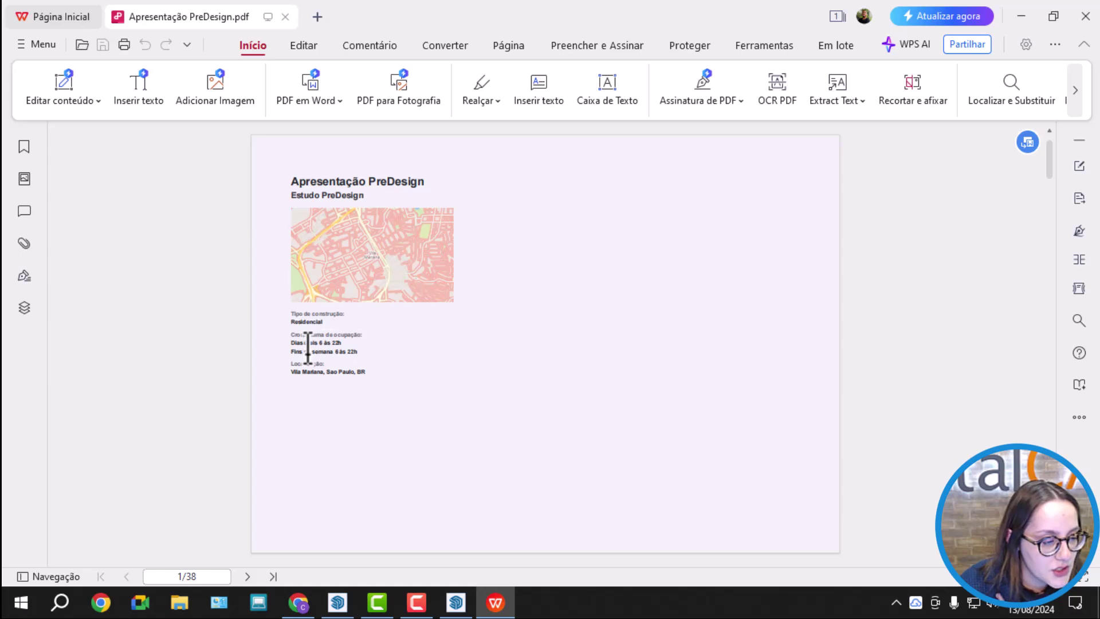
ctrl+scroll(307, 346, up, 3)
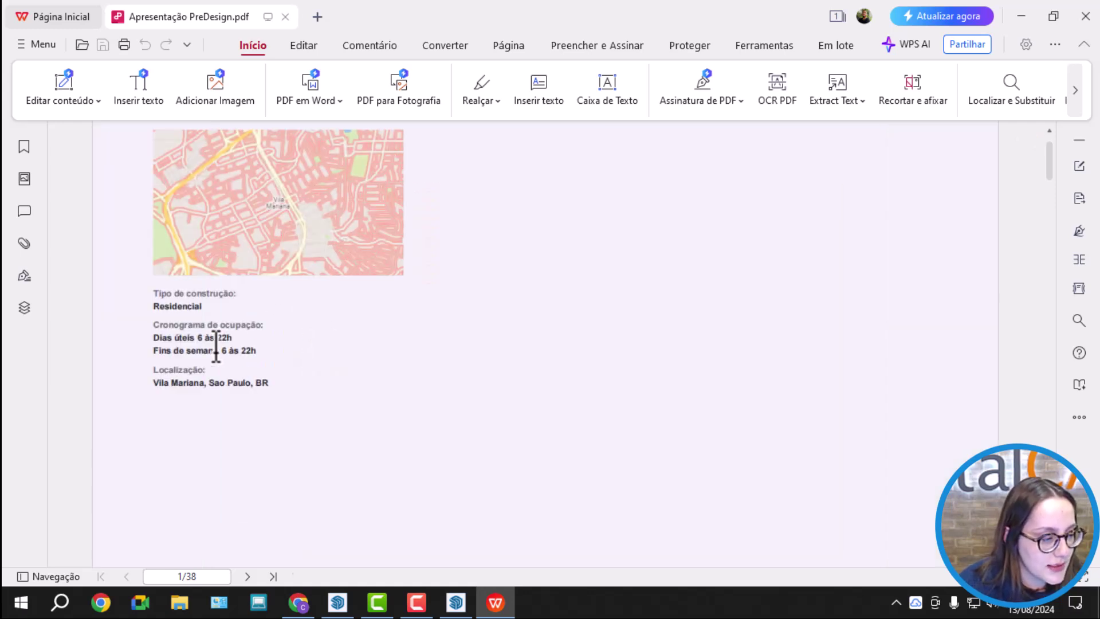
ctrl+scroll(151, 344, down, 2)
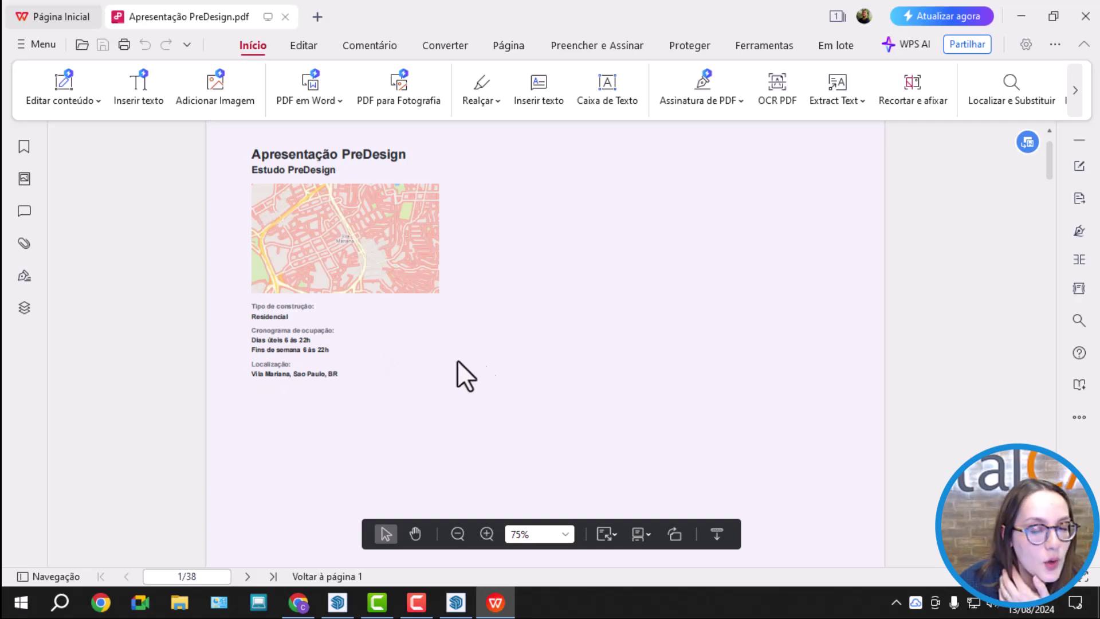
Review the report's Contexto do local, Estações and Resposta arquitetônica pages, including the monthly occupied-hours graph.
scroll(704, 238, down, 10)
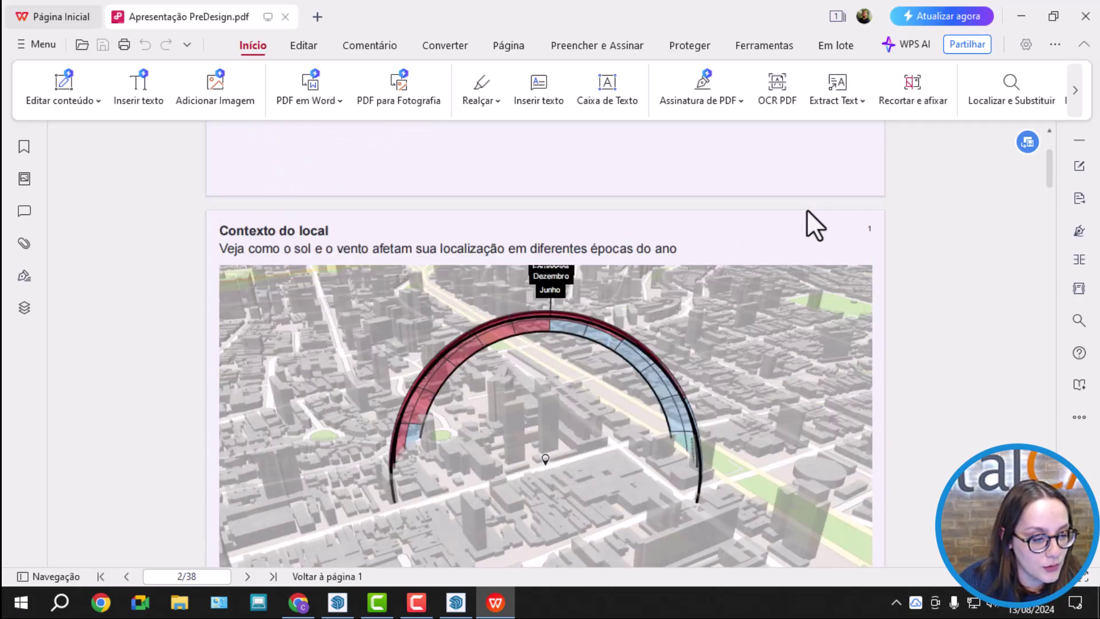
scroll(421, 318, down, 15)
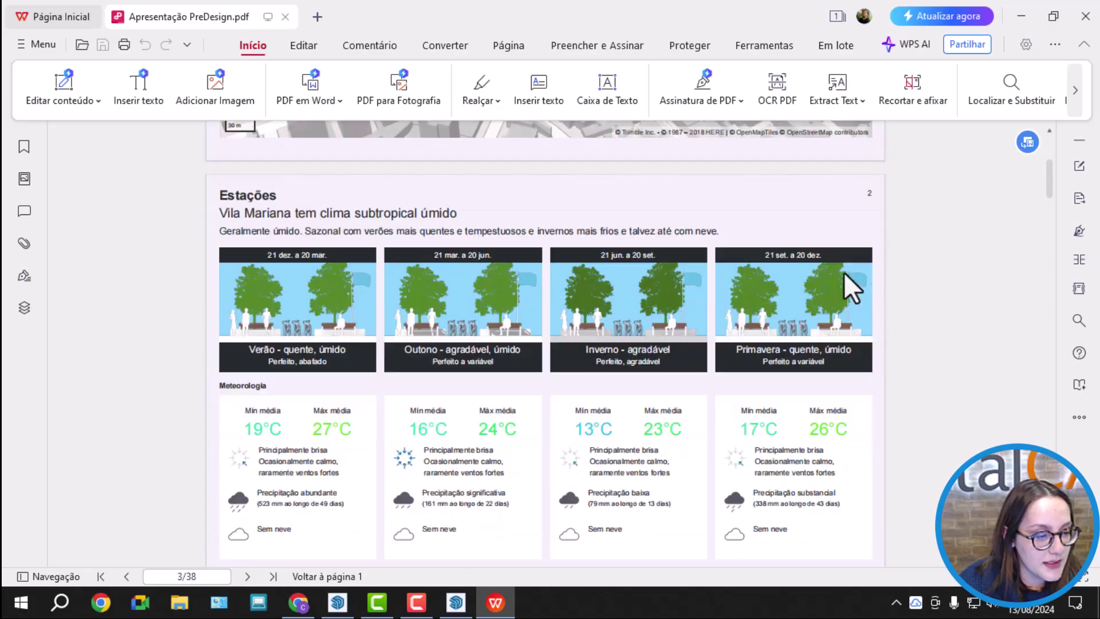
scroll(895, 290, down, 15)
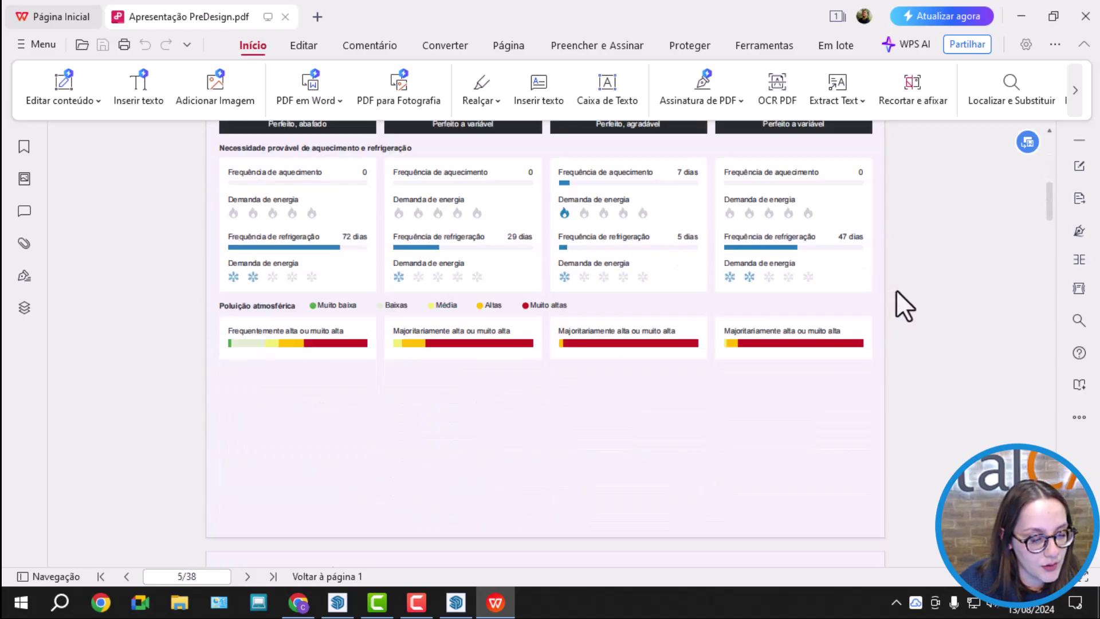
scroll(617, 318, up, 5)
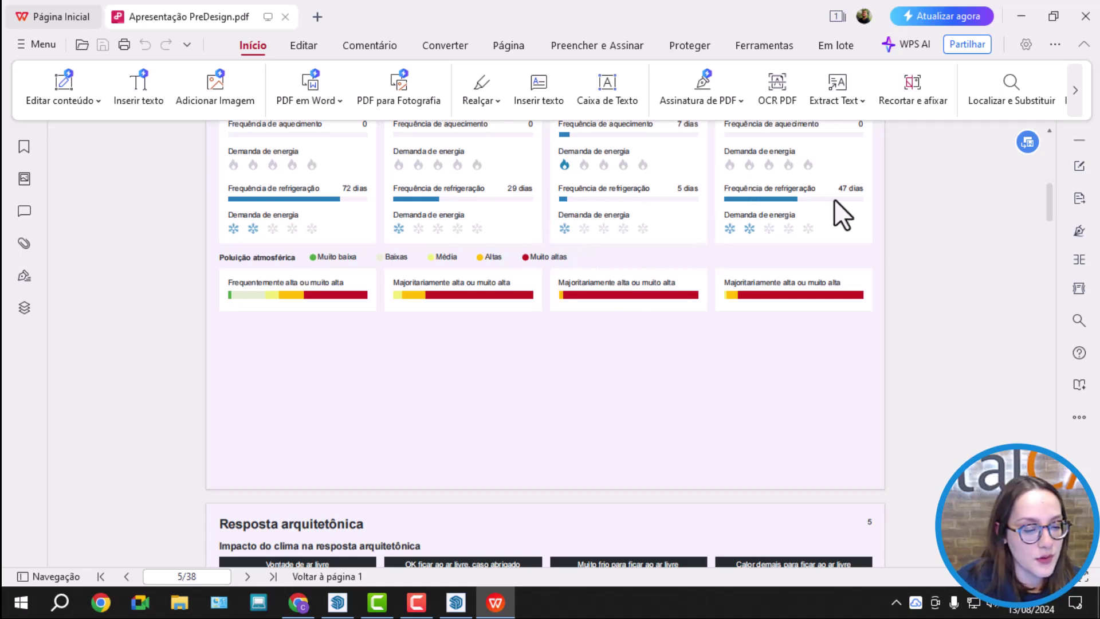
scroll(834, 198, down, 5)
scroll(830, 198, down, 3)
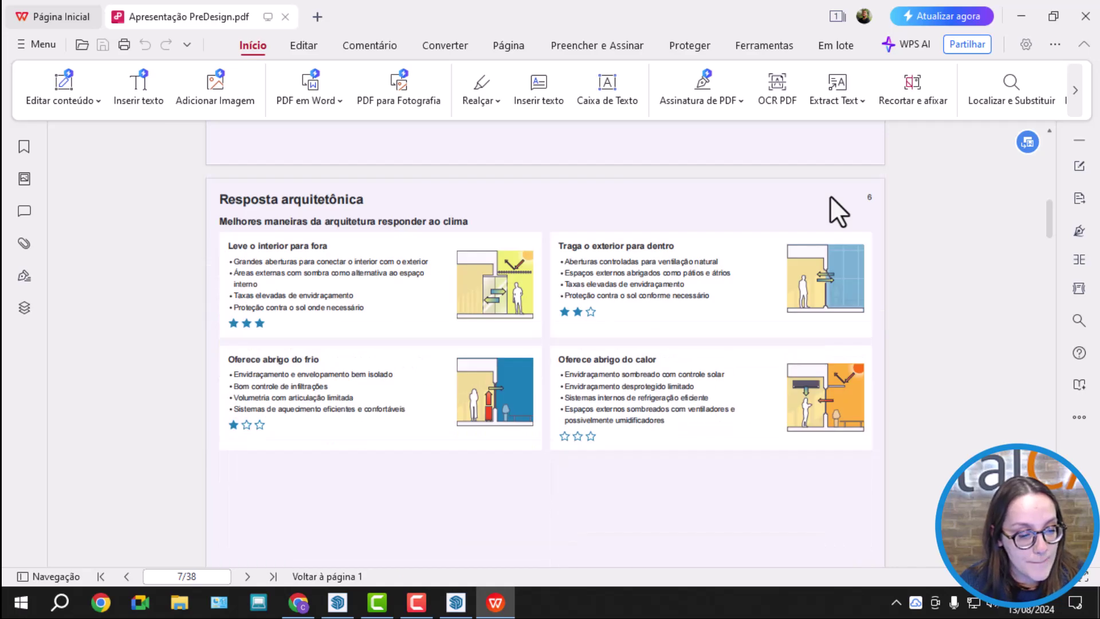
scroll(812, 318, down, 15)
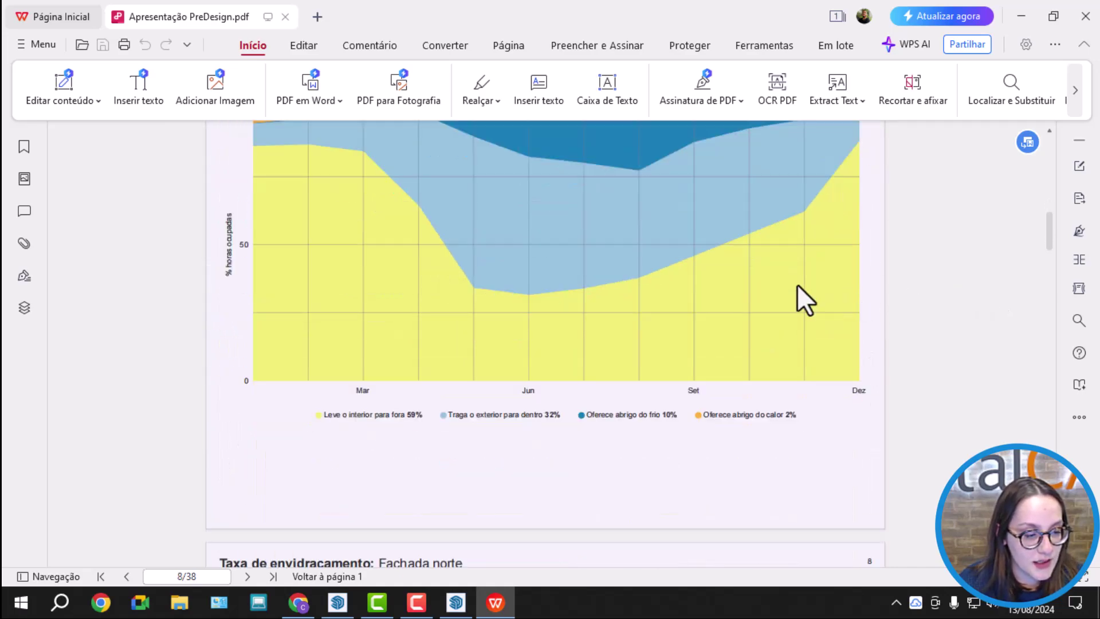
Review the Taxa de envidraçamento pages, comparing the ideal and typical glazing strategies for each façade.
scroll(719, 277, down, 1)
scroll(776, 239, down, 20)
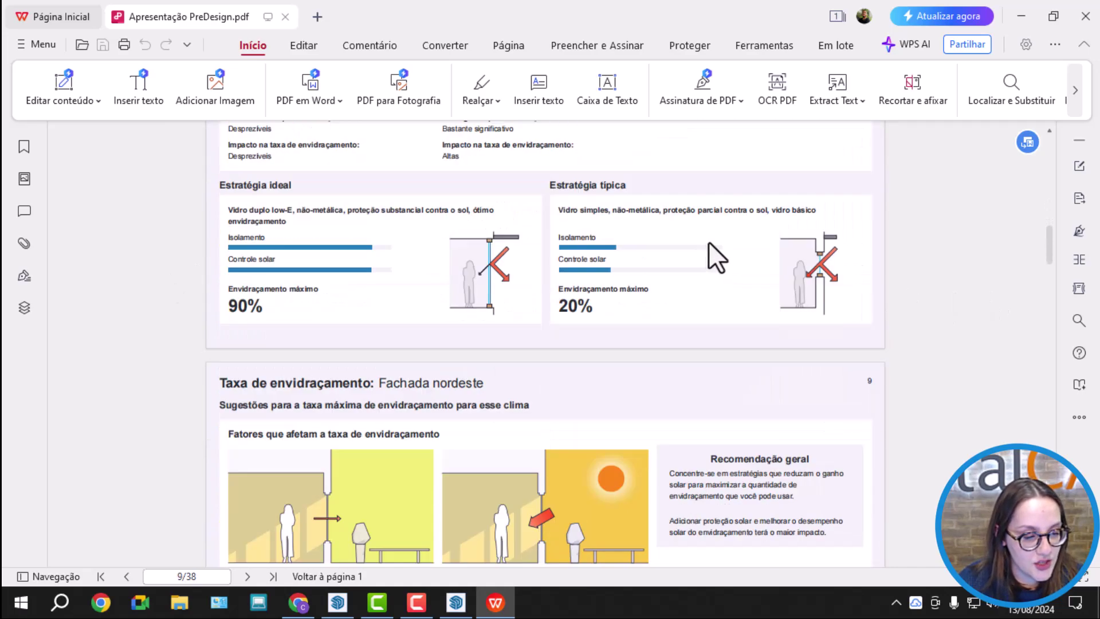
scroll(777, 238, down, 20)
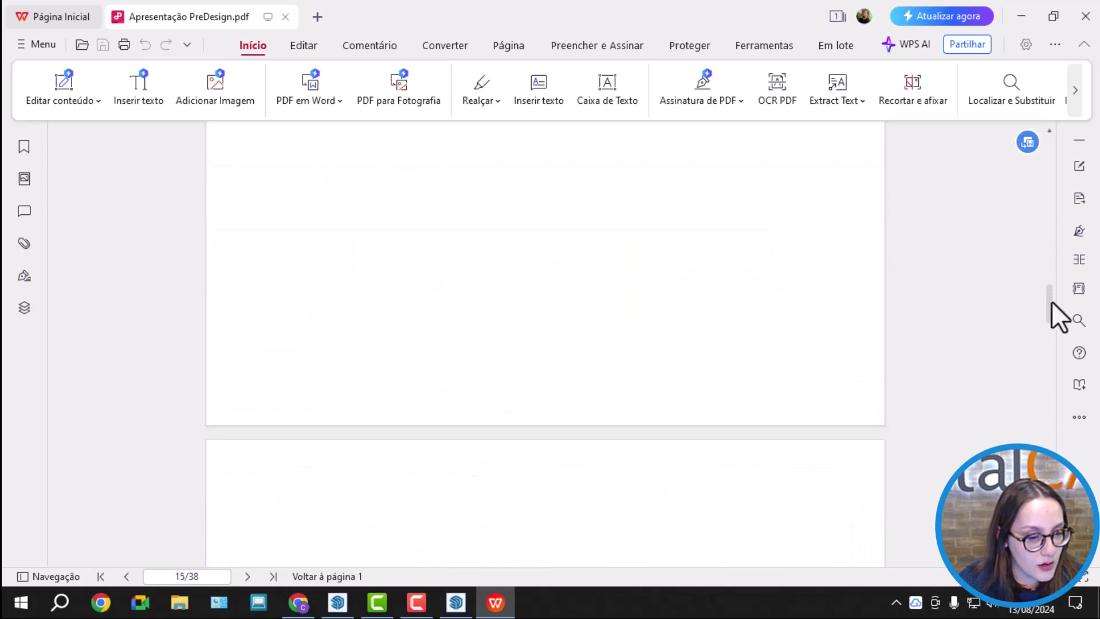
scroll(1047, 270, up, 20)
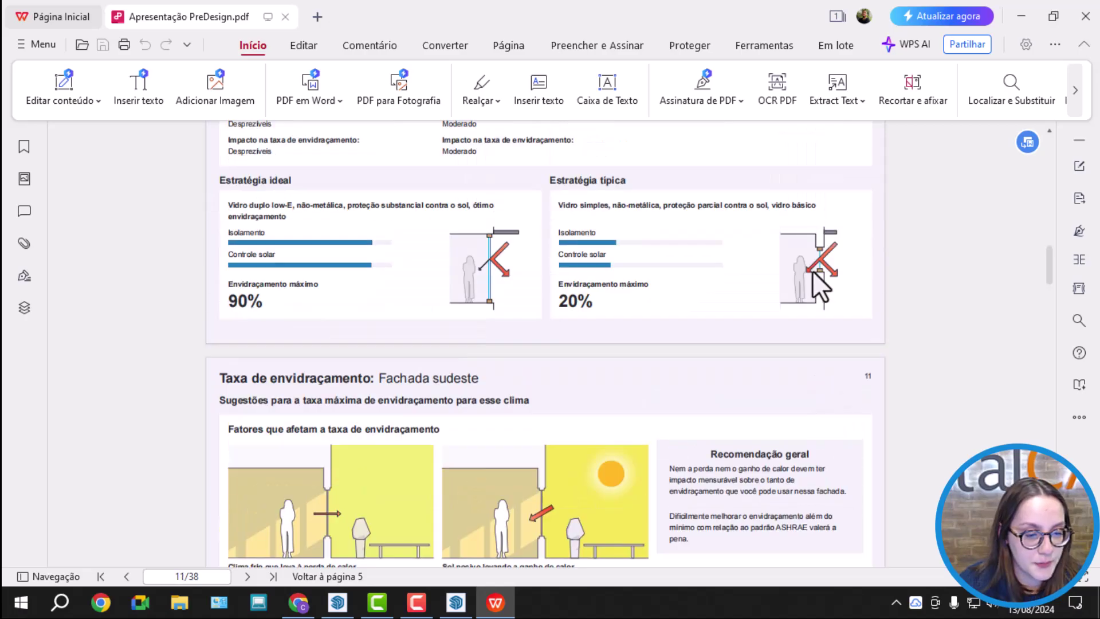
scroll(808, 270, down, 20)
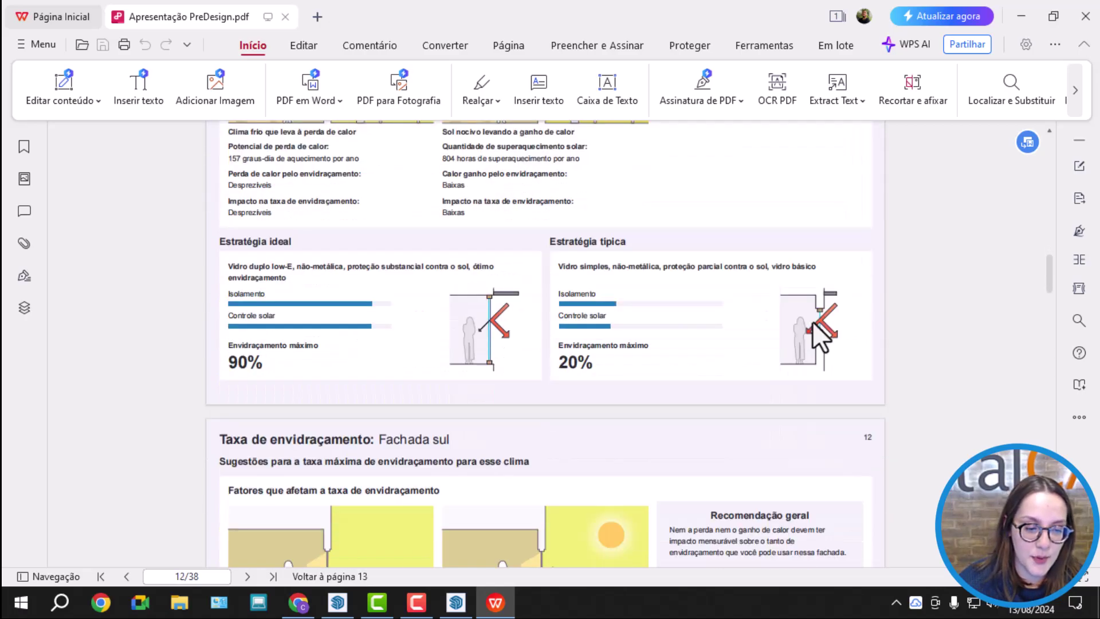
Review the Proteção contra o sol pages, examining the annual solar impact diagrams and general recommendations for the façades.
scroll(841, 318, down, 20)
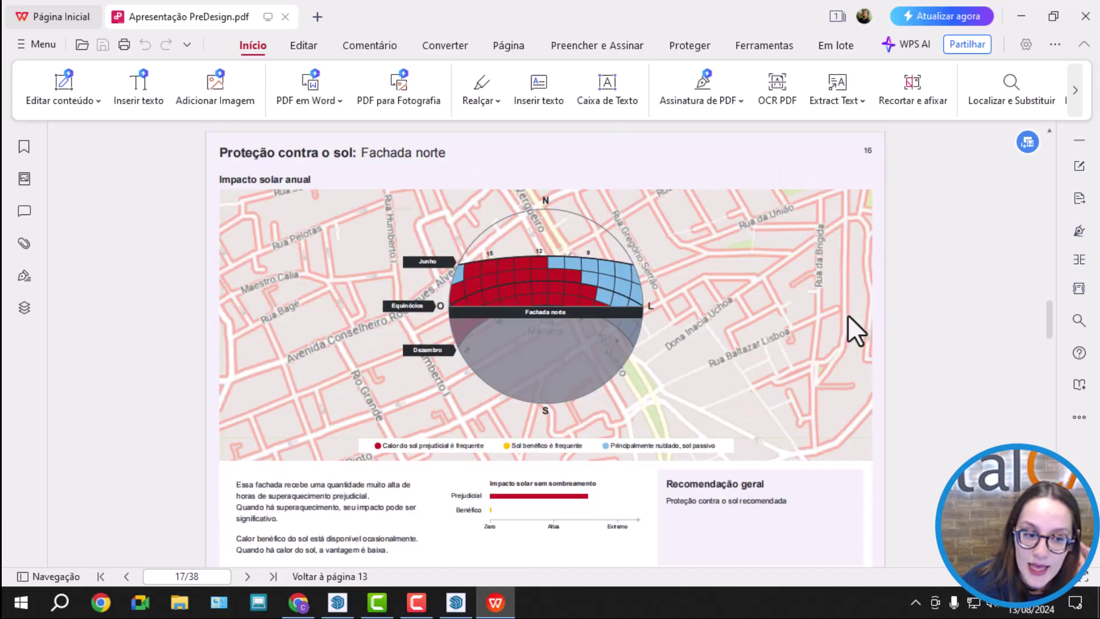
scroll(847, 314, down, 12)
scroll(859, 352, down, 3)
scroll(874, 354, up, 15)
scroll(868, 343, down, 15)
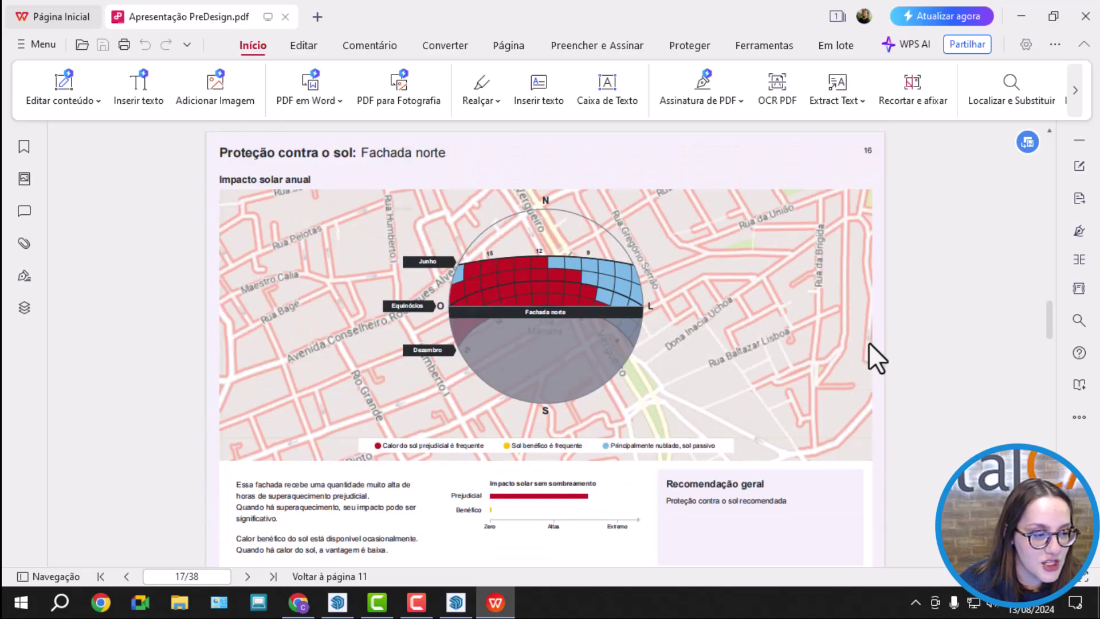
scroll(868, 343, down, 20)
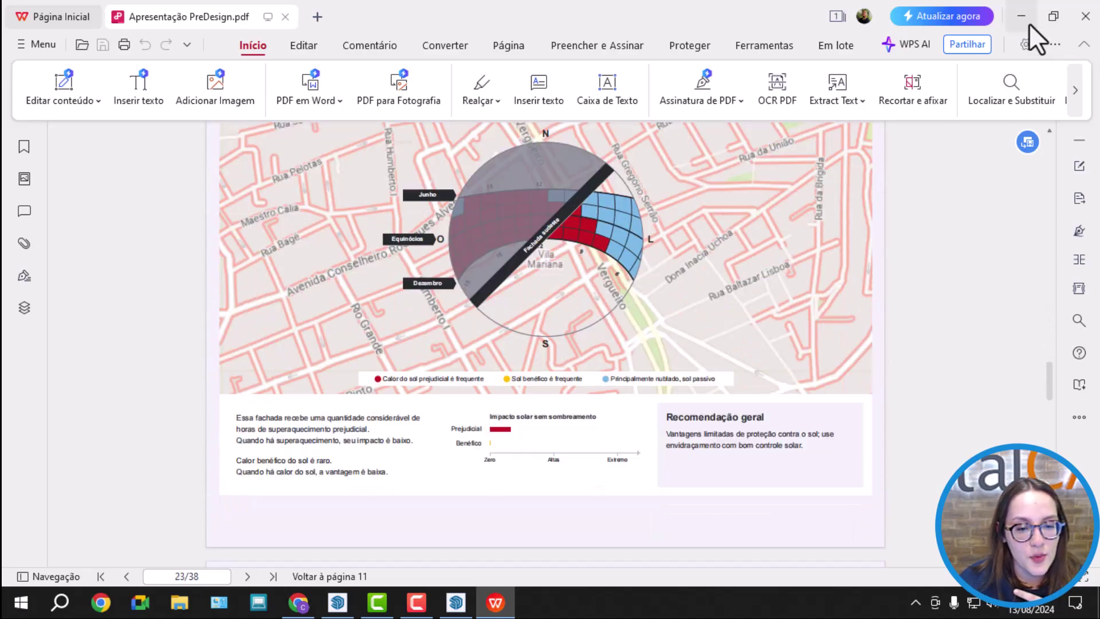
Return to the PreDesign study and review its Taxa de envidraçamento strategies and the sun protection analysis.
click(1029, 22)
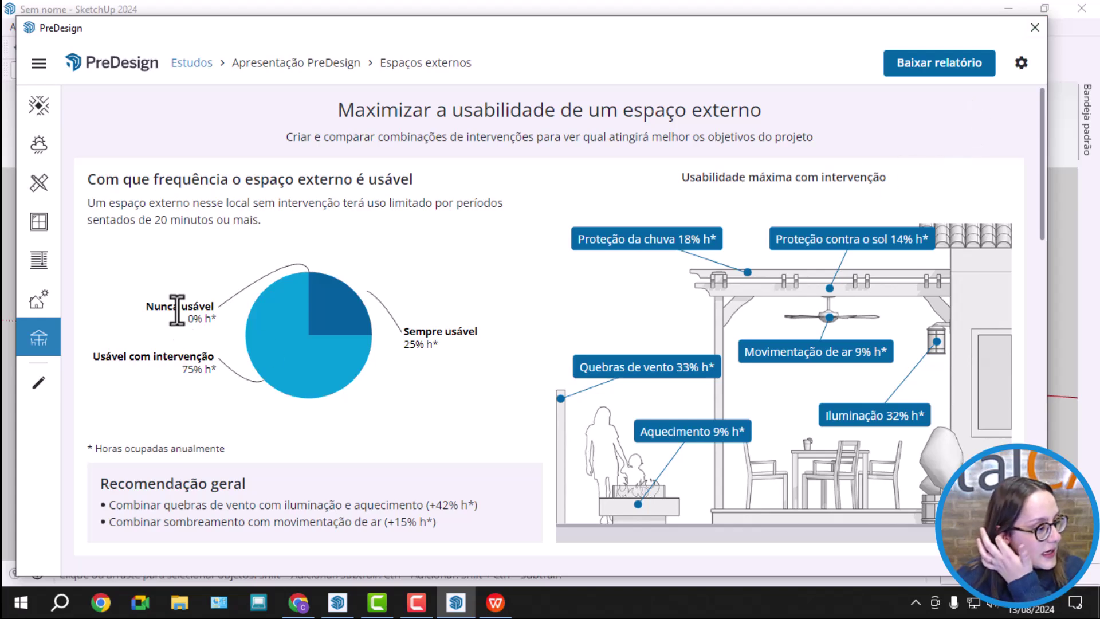
click(39, 222)
scroll(576, 319, down, 5)
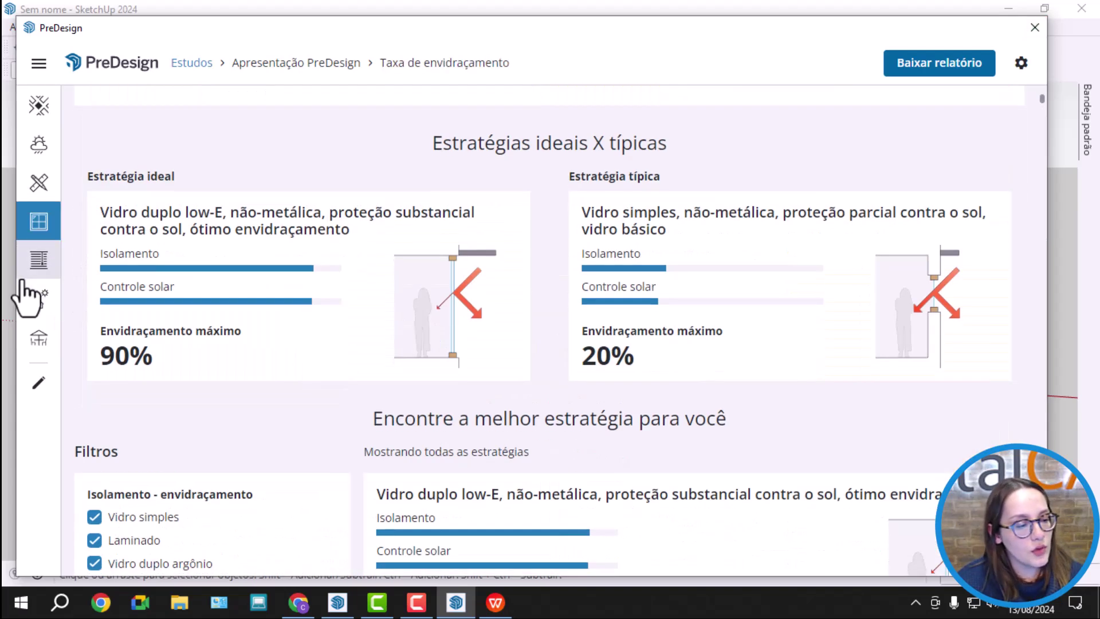
click(38, 260)
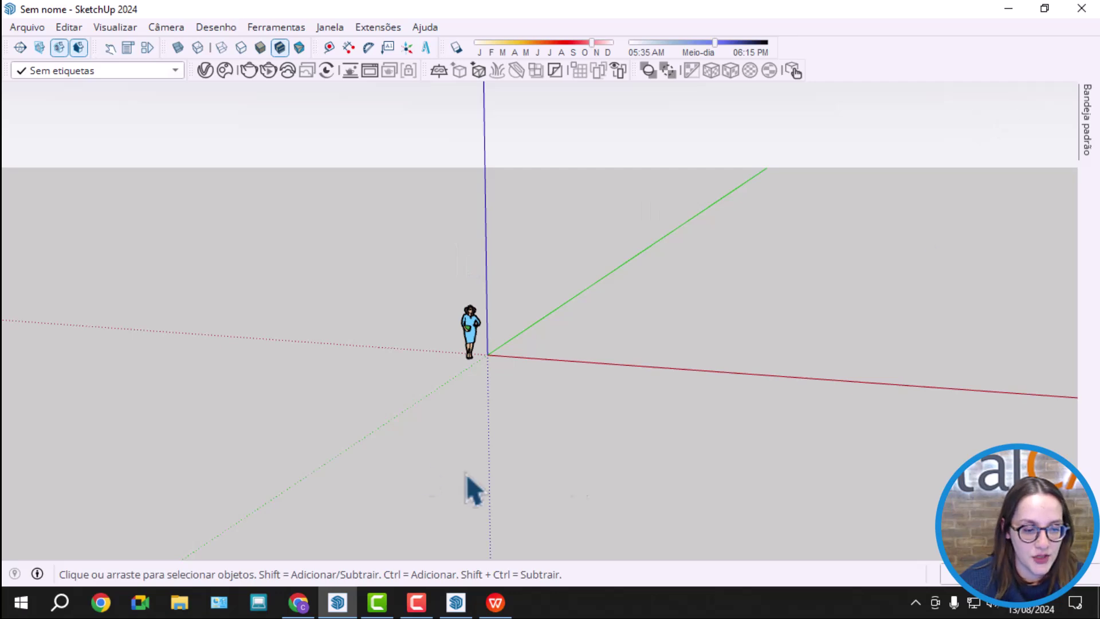
Geolocate the SketchUp model by searching for "vila mariana" and choosing Vila Mariana, SP, São Paulo.
middle_drag(467, 363, 564, 252)
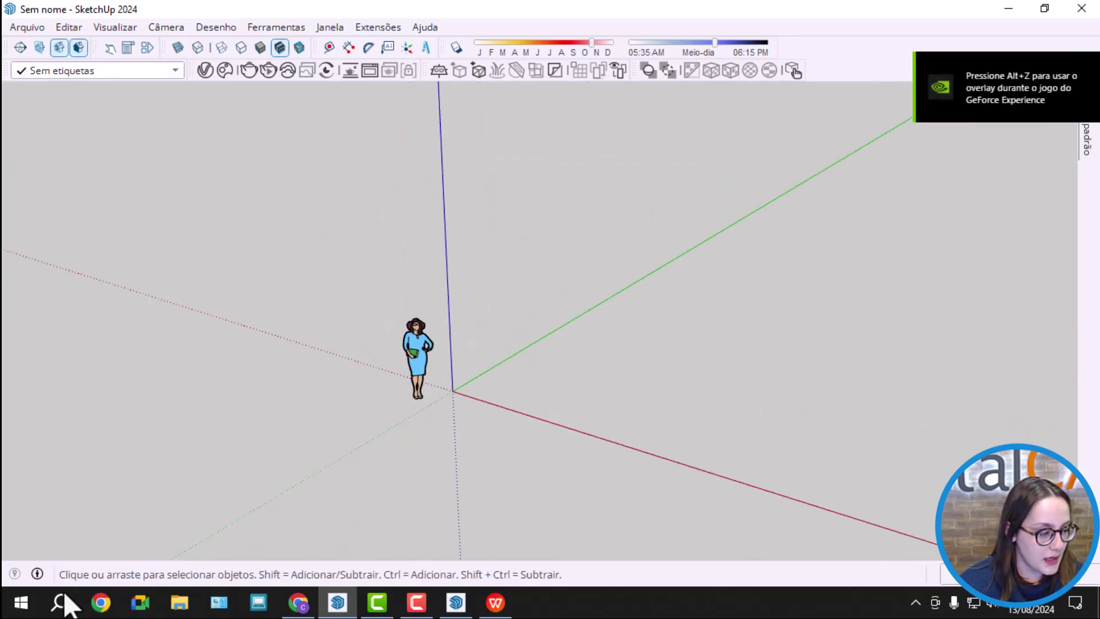
click(10, 573)
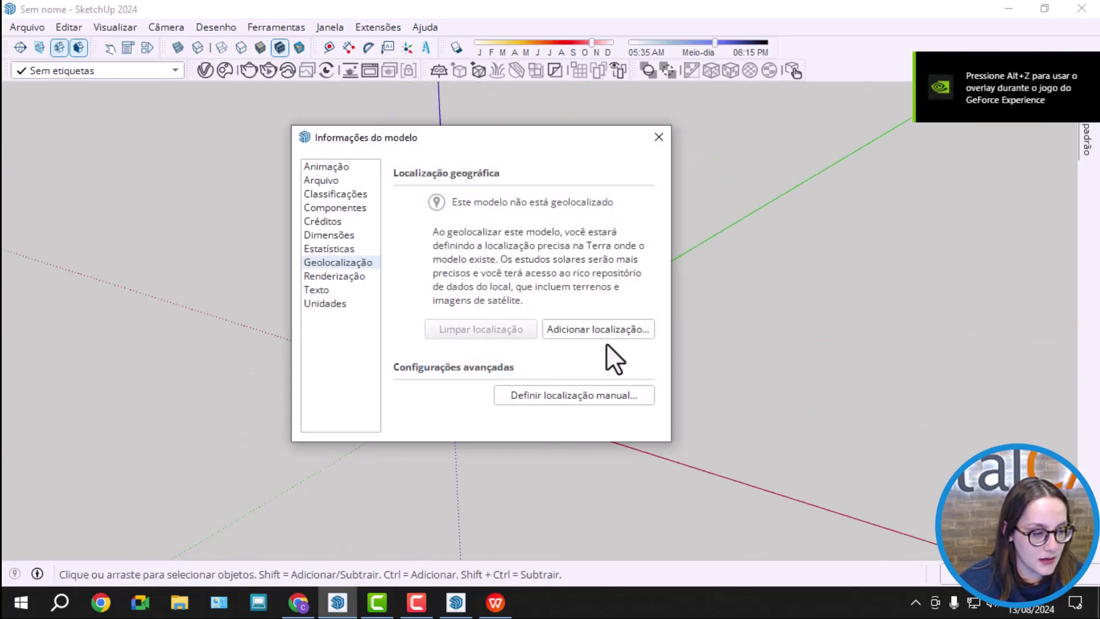
click(617, 327)
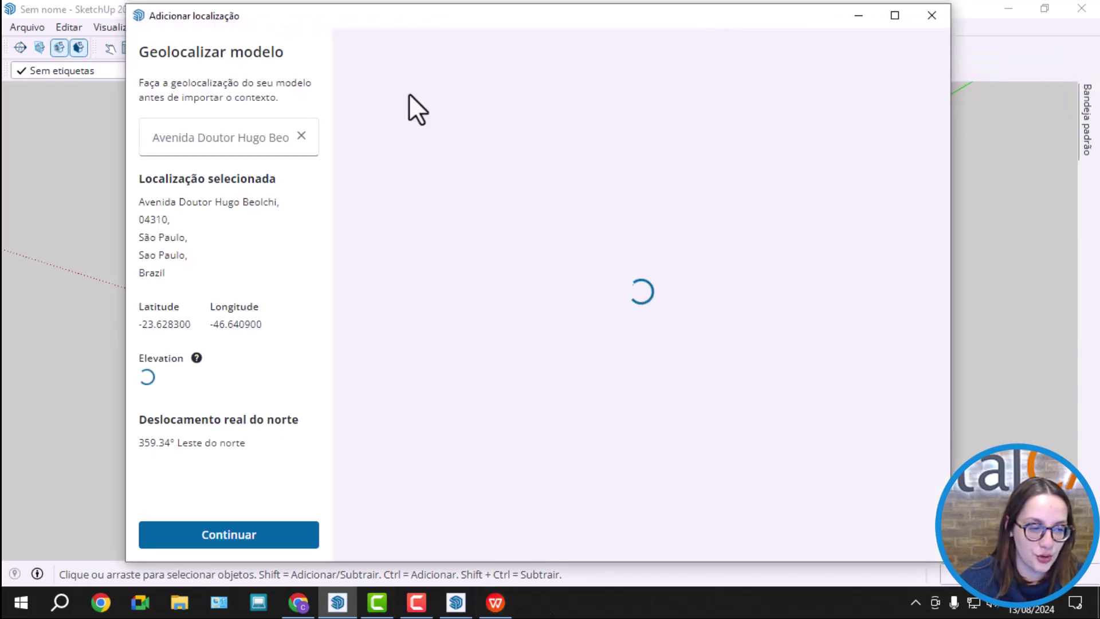
click(215, 150)
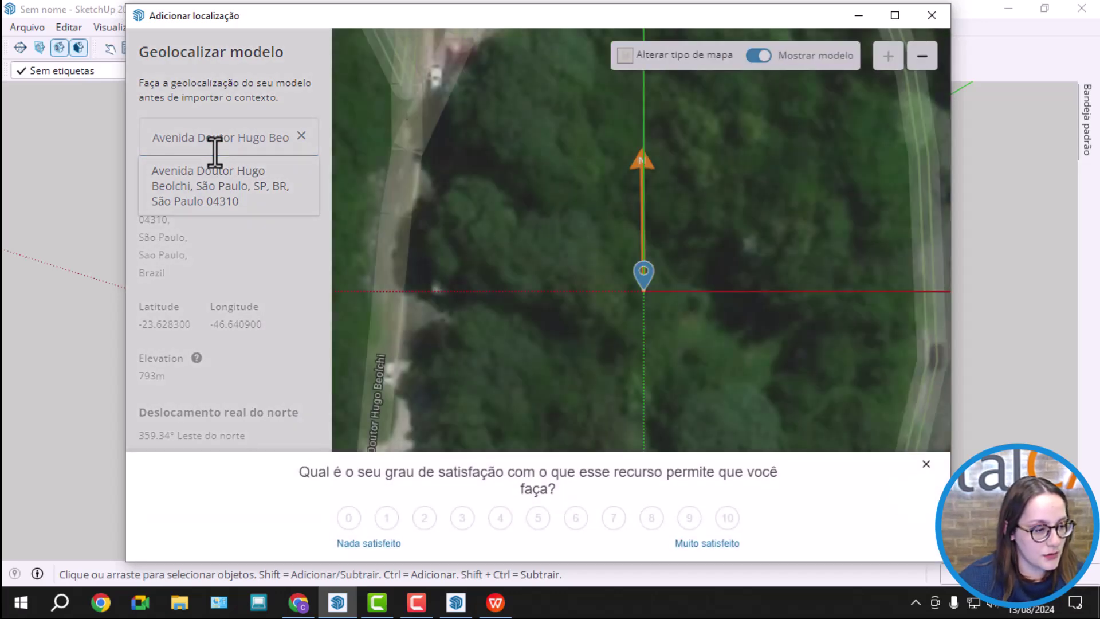
triple_click(221, 146)
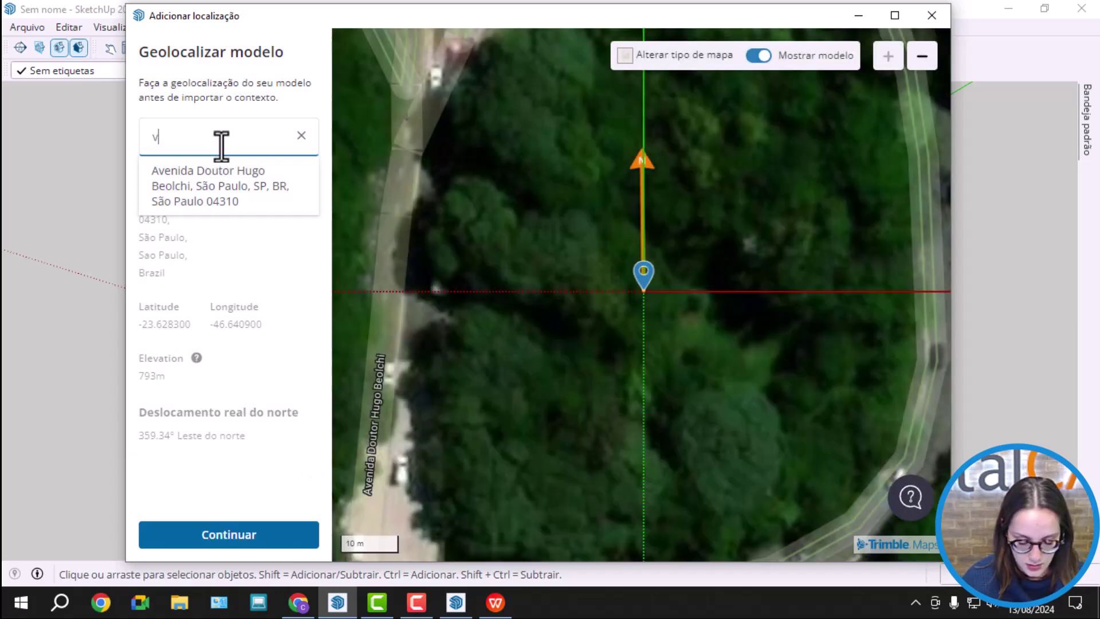
text(vila mariana)
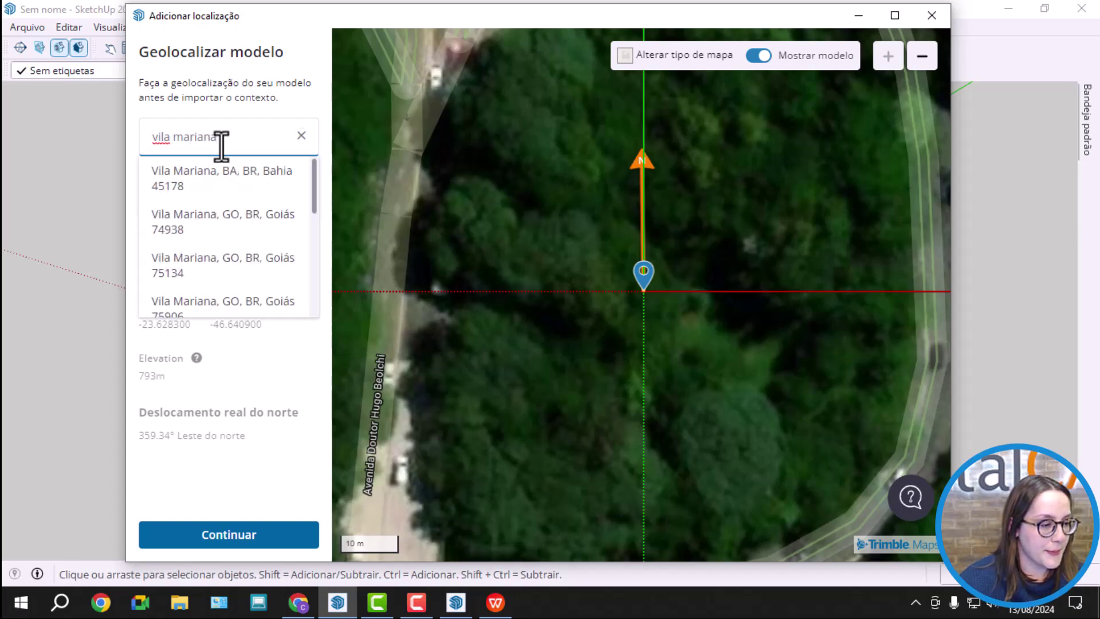
scroll(238, 221, down, 3)
click(248, 318)
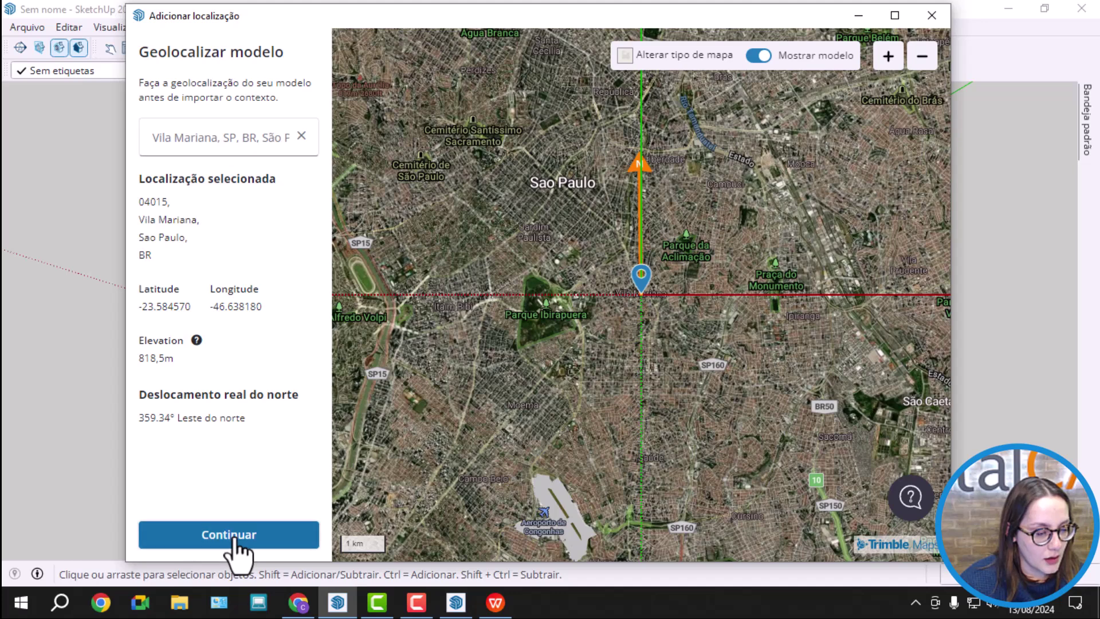
click(232, 535)
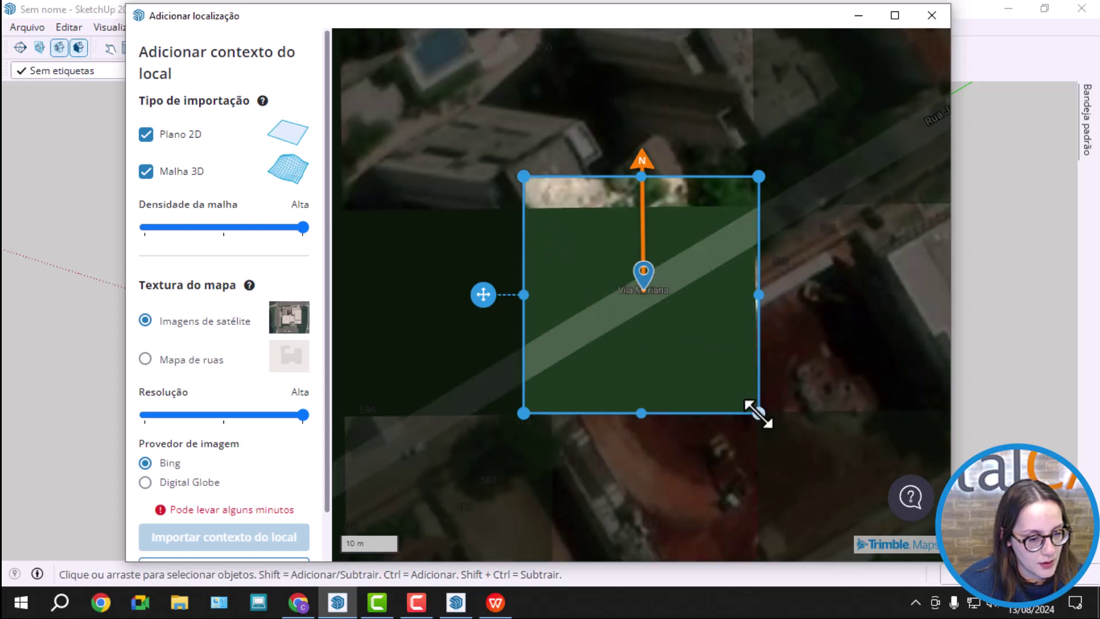
Enlarge the import area around Vila Mariana and import its site context as Plano 2D and Malha 3D with satellite imagery.
drag(760, 413, 881, 528)
drag(681, 405, 682, 409)
drag(518, 195, 417, 112)
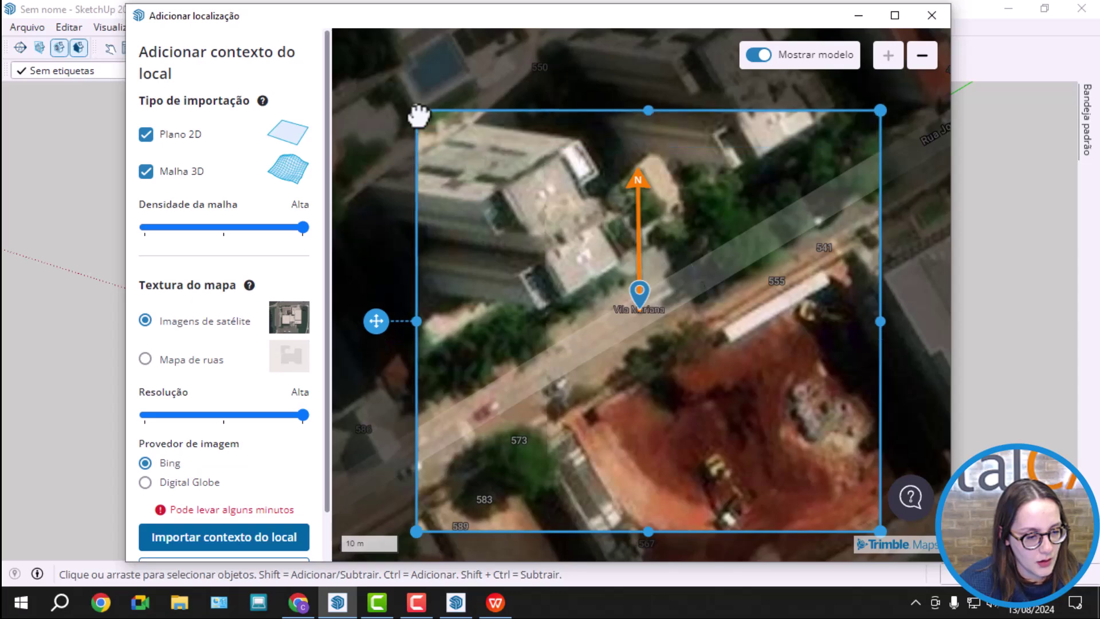
click(247, 539)
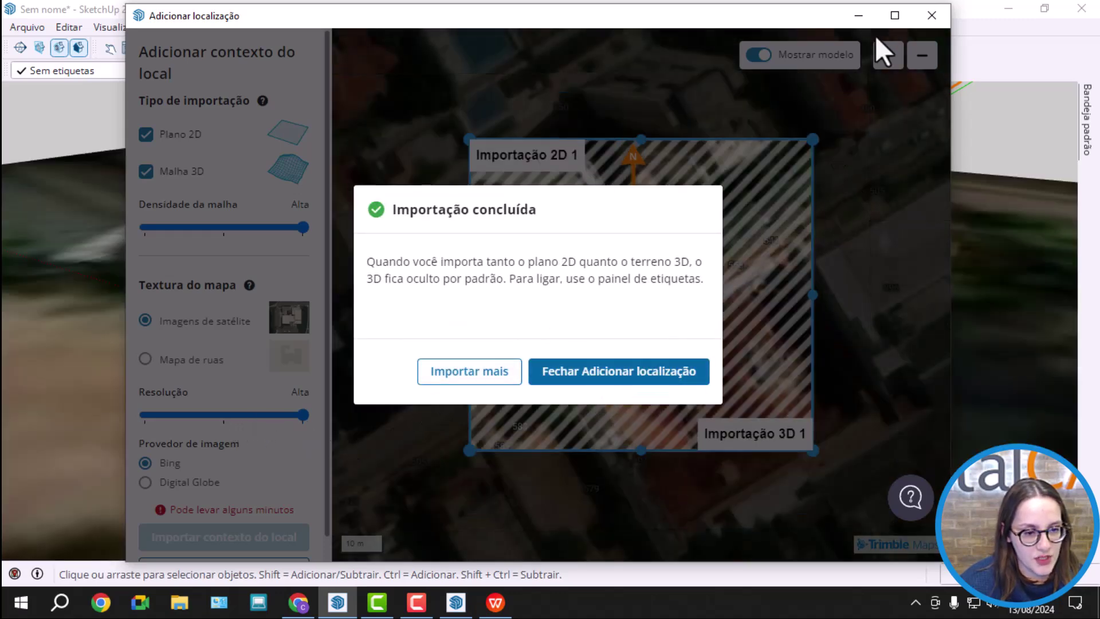
click(937, 22)
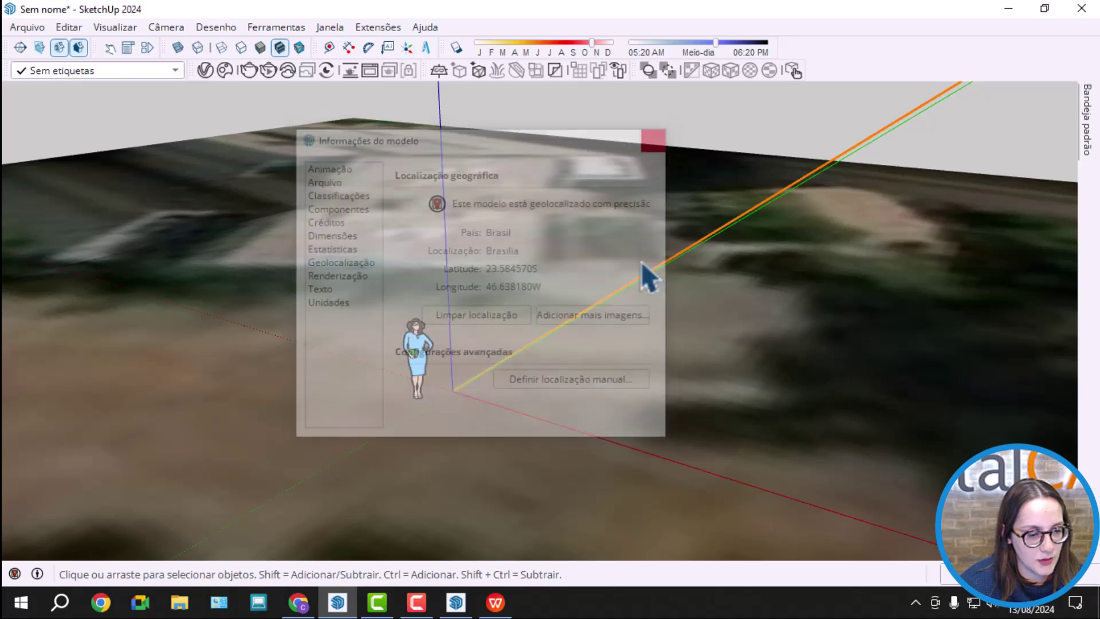
click(657, 138)
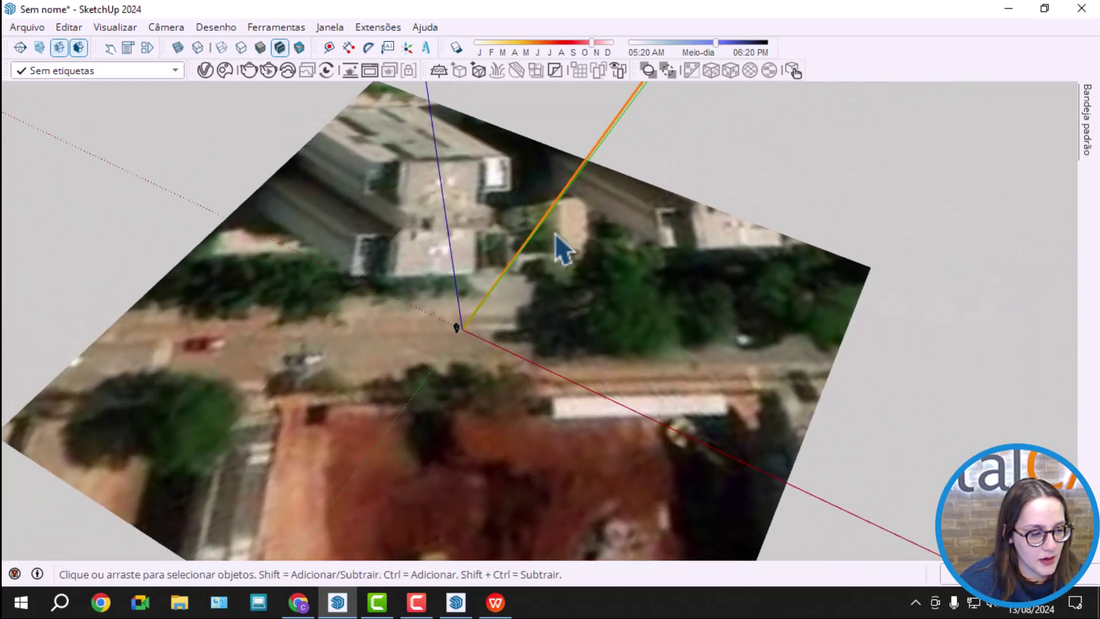
Draw a rectangle on the bare-earth lot south of the street and extrude it upward into a low box.
scroll(556, 237, down, 3)
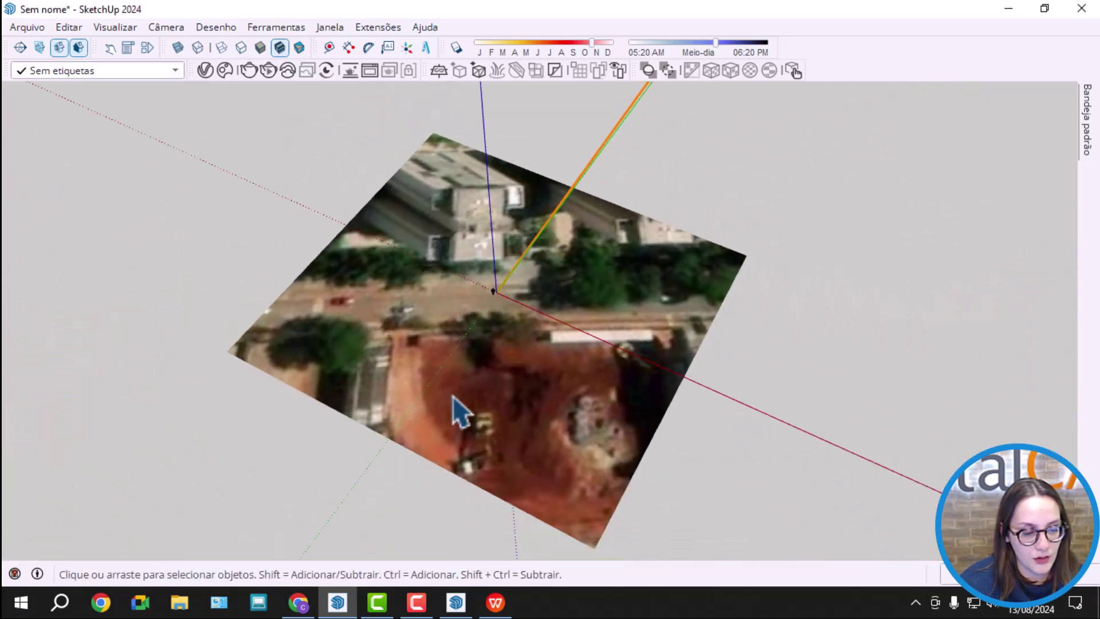
scroll(461, 412, up, 4)
key(r)
click(431, 297)
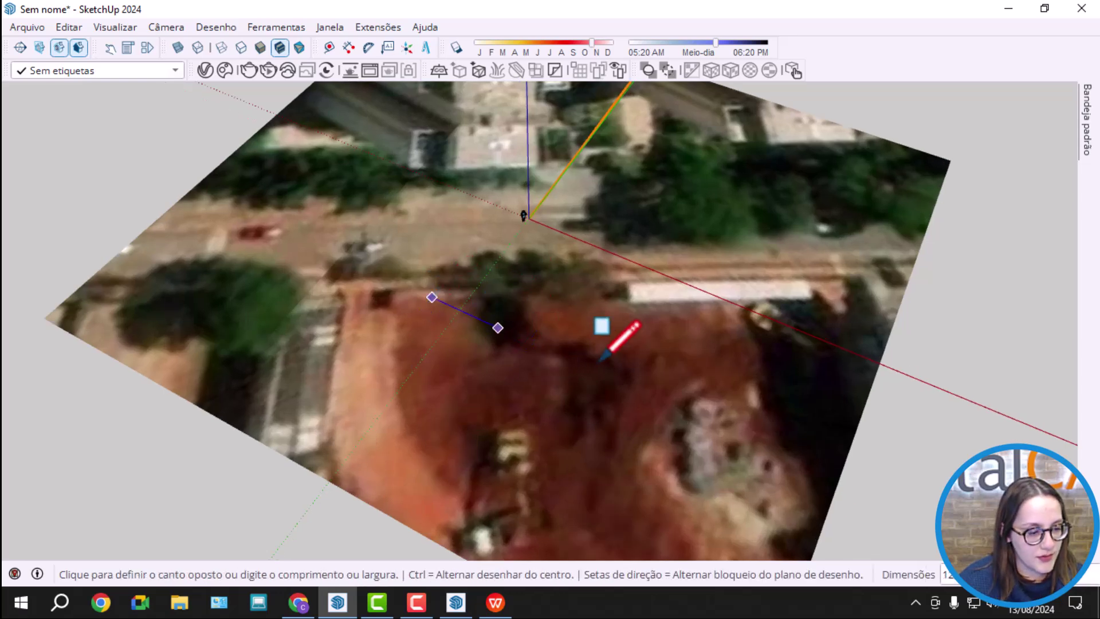
click(509, 457)
key(p)
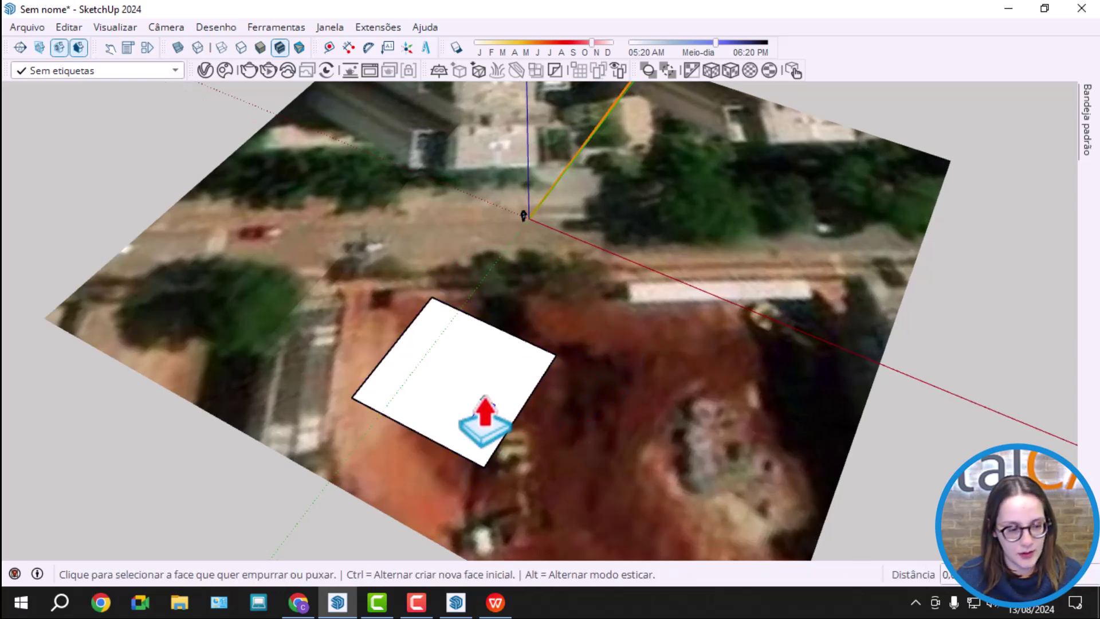
click(484, 417)
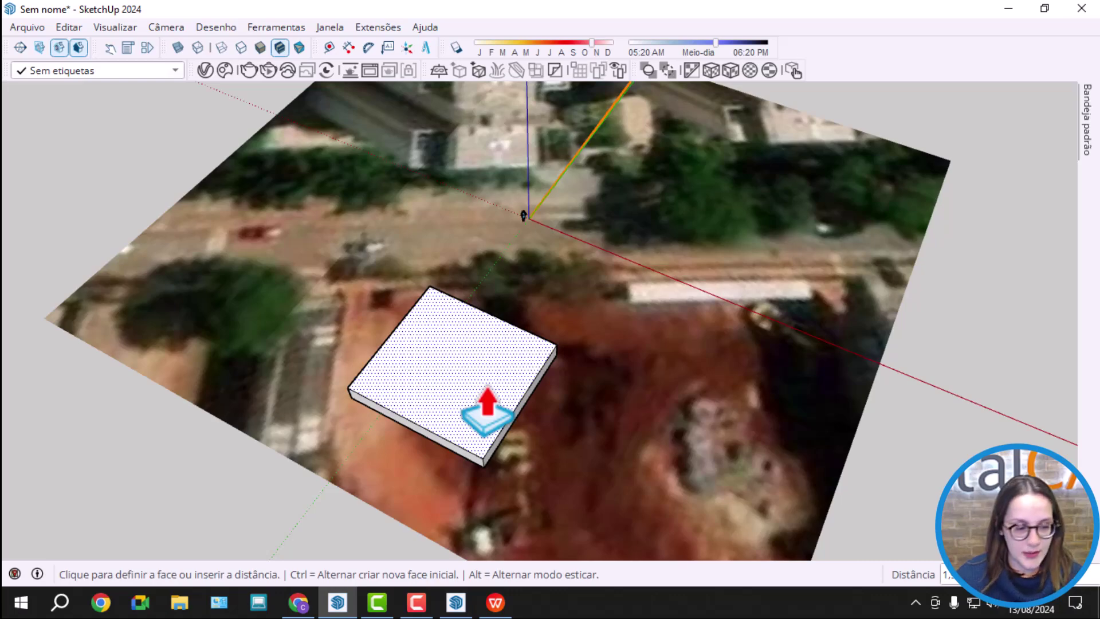
click(487, 408)
Group the box and rotate it about its lower corner to line up with the street.
key(space)
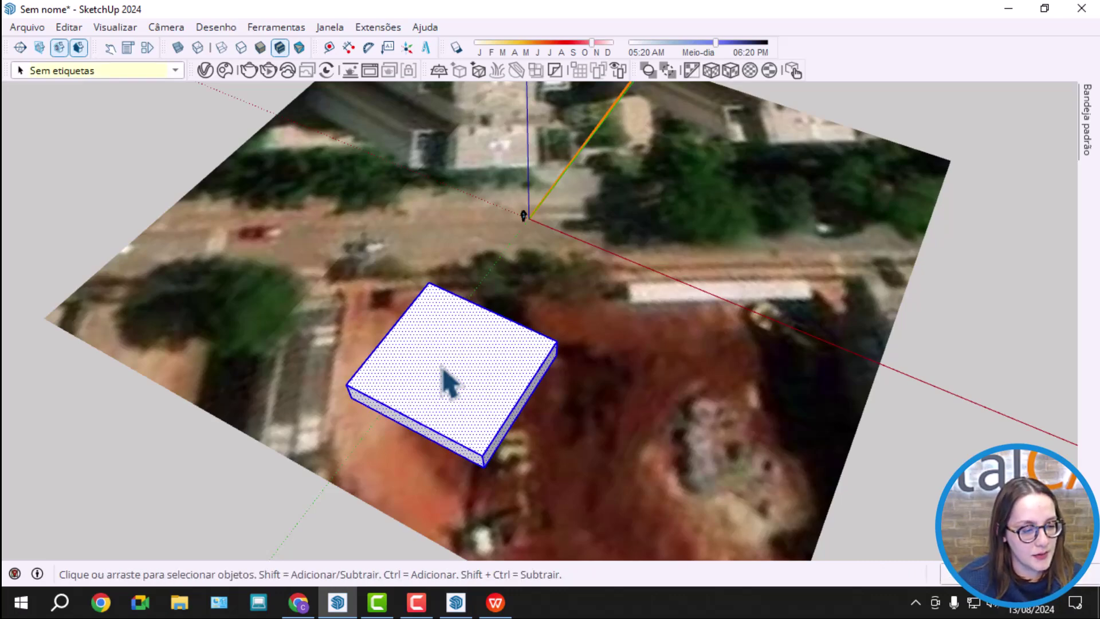
right_click(441, 373)
click(511, 153)
middle_drag(738, 358, 577, 394)
key(q)
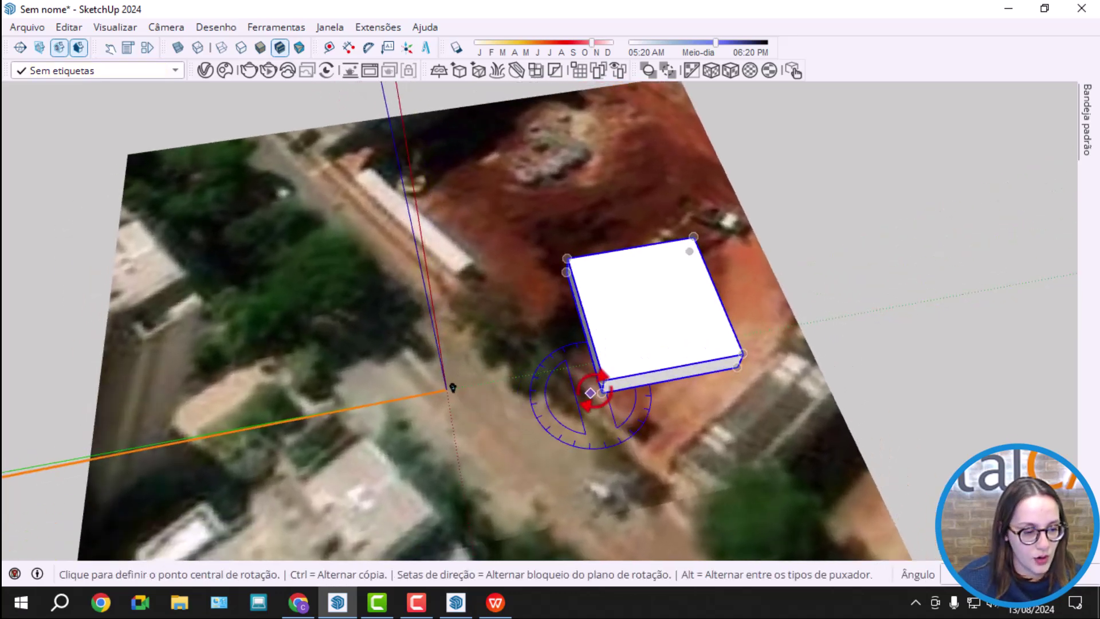
click(579, 331)
click(566, 272)
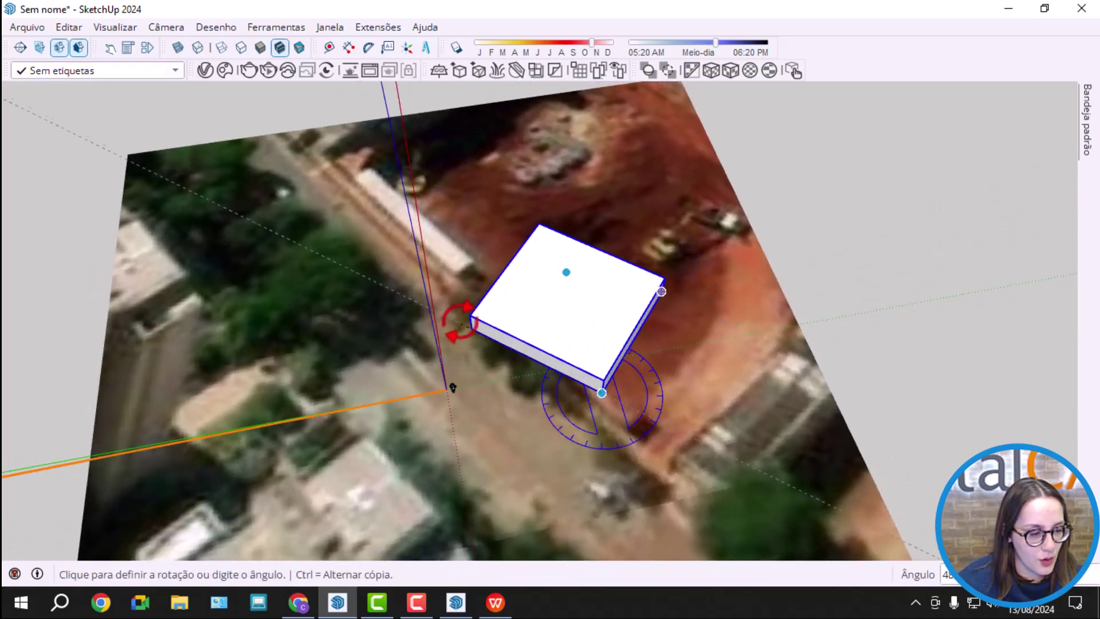
click(462, 274)
middle_drag(461, 274, 490, 343)
scroll(461, 245, down, 6)
scroll(492, 444, up, 5)
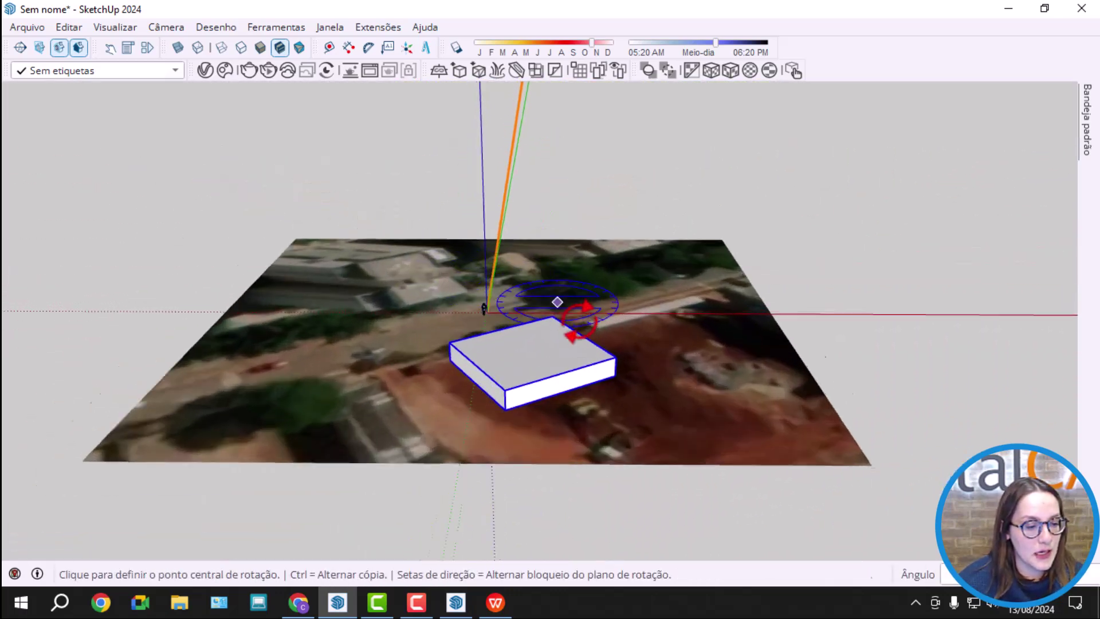
Switch to the PDF report in WPS and review the Proteção contra o sol pages for Fachada leste and Fachada nordeste.
click(496, 596)
scroll(598, 436, up, 15)
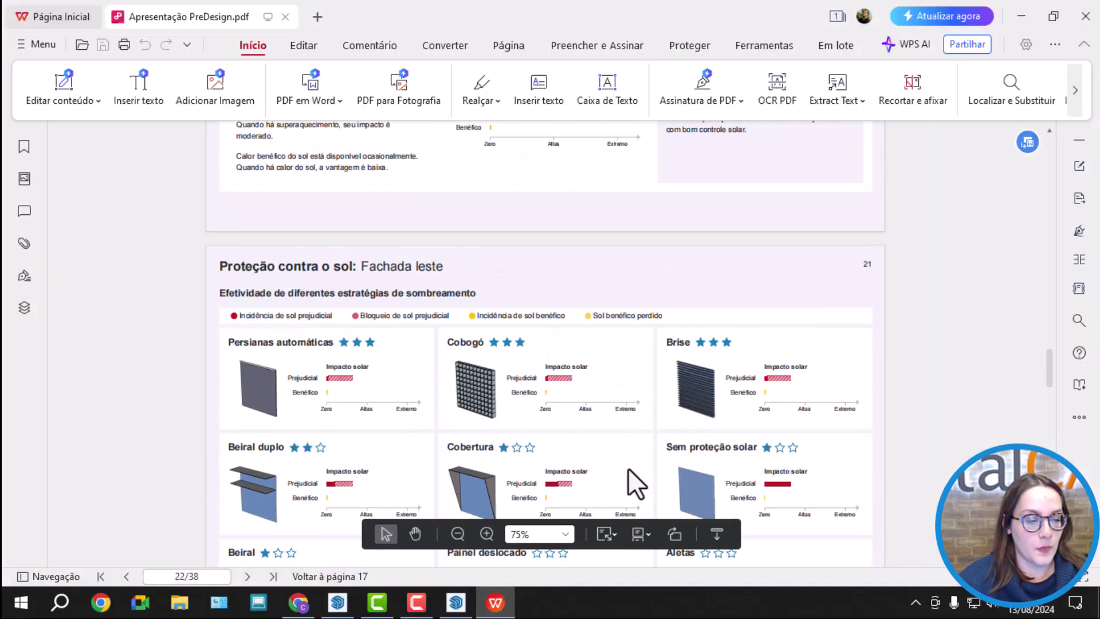
scroll(576, 332, up, 7)
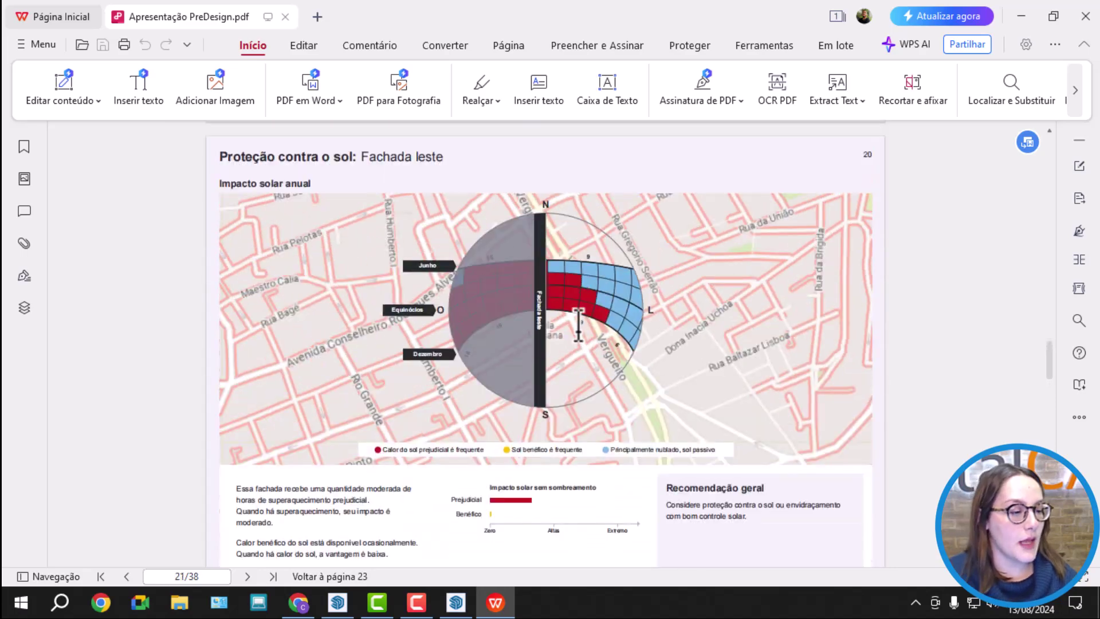
scroll(576, 332, up, 10)
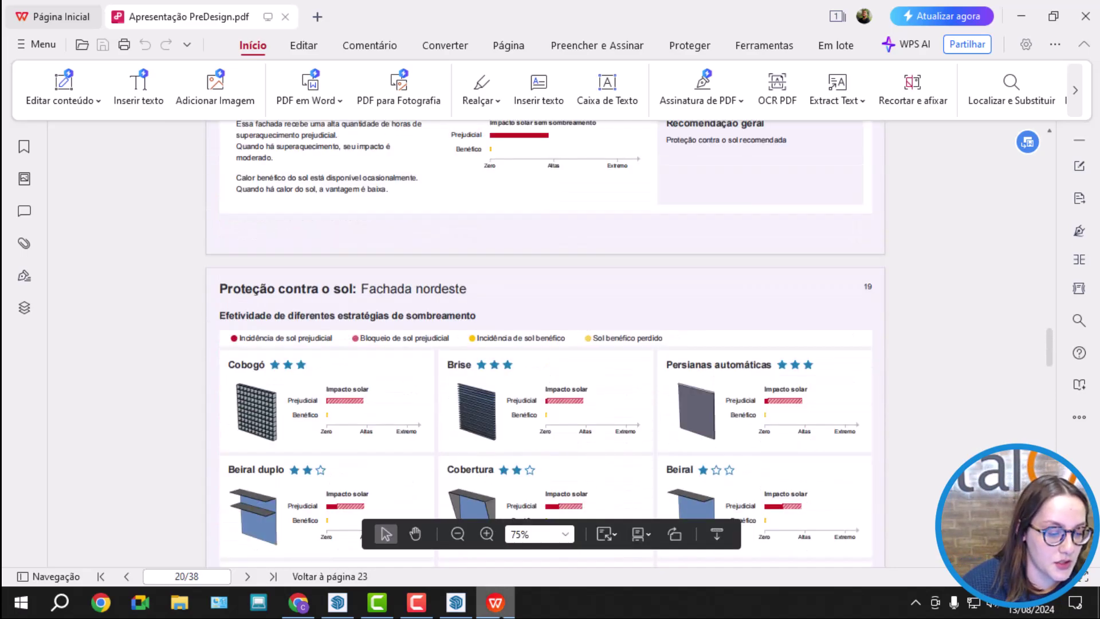
Compare the box's orientation in the model with the PDF report's sun protection recommendations for each façade, including the northwest one.
click(500, 607)
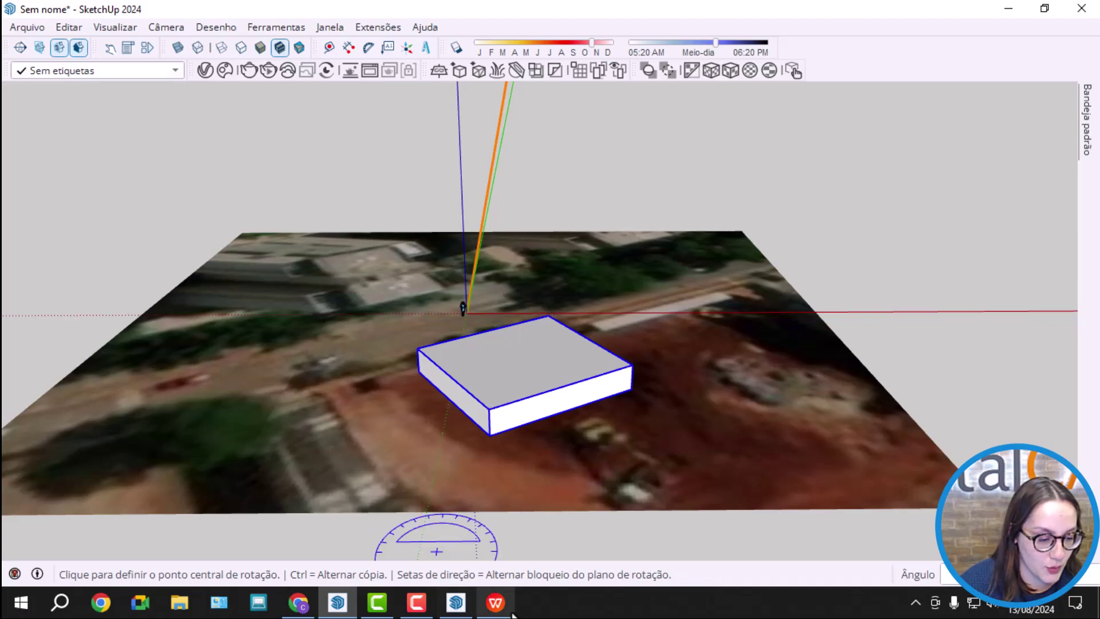
click(495, 601)
scroll(847, 334, down, 15)
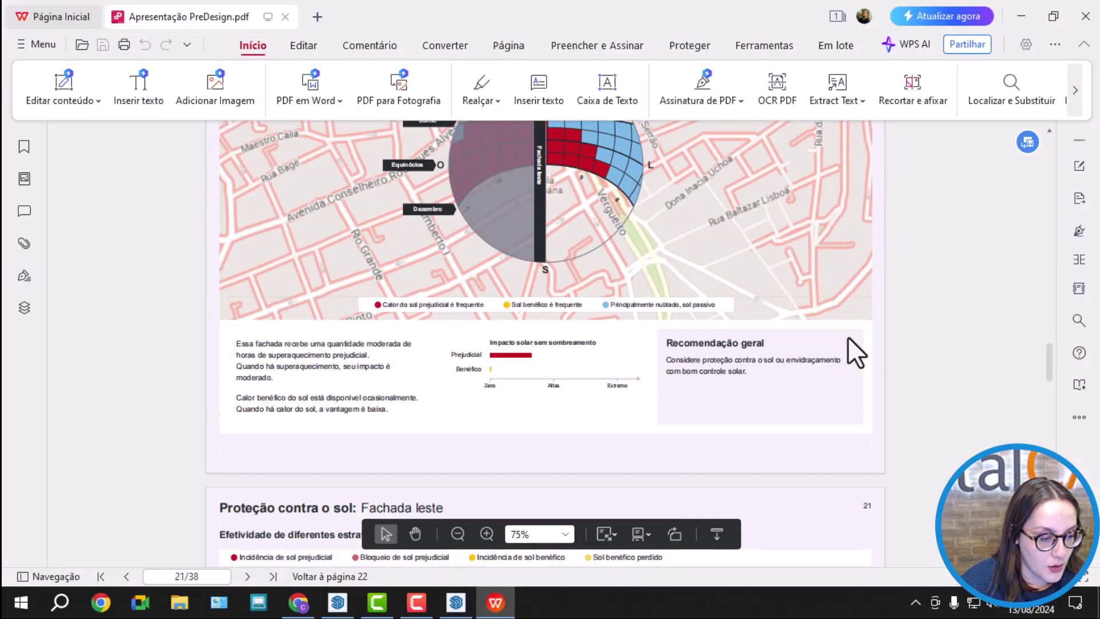
scroll(844, 335, up, 8)
scroll(819, 362, down, 20)
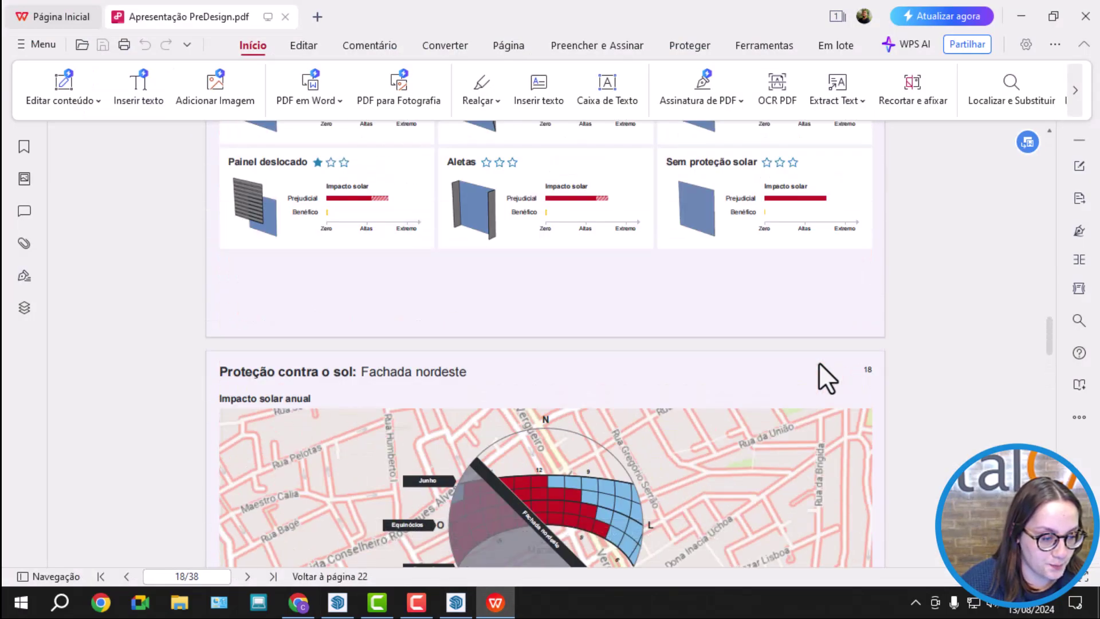
scroll(523, 312, down, 3)
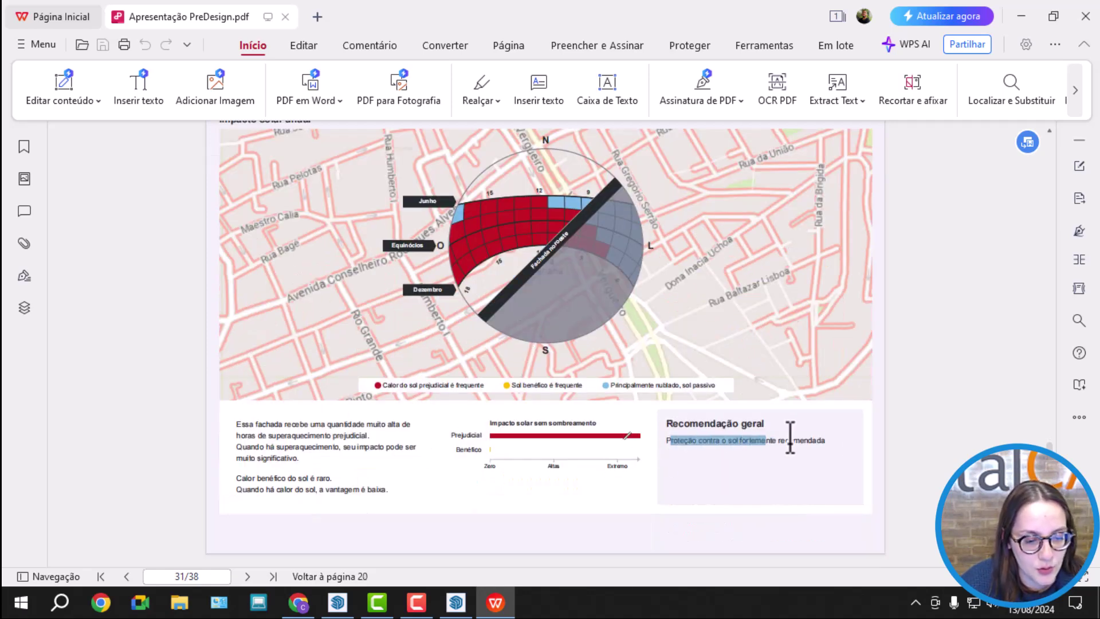
scroll(815, 444, down, 10)
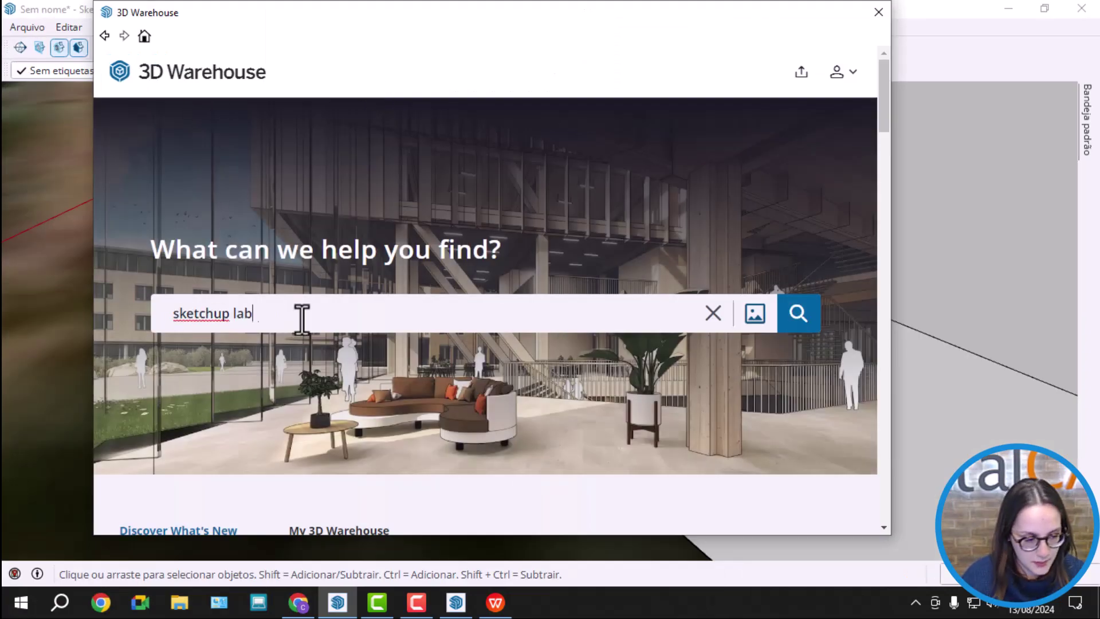
Search 3D Warehouse for "sketchup labs", then go back to its home page.
text(s)
key(Return)
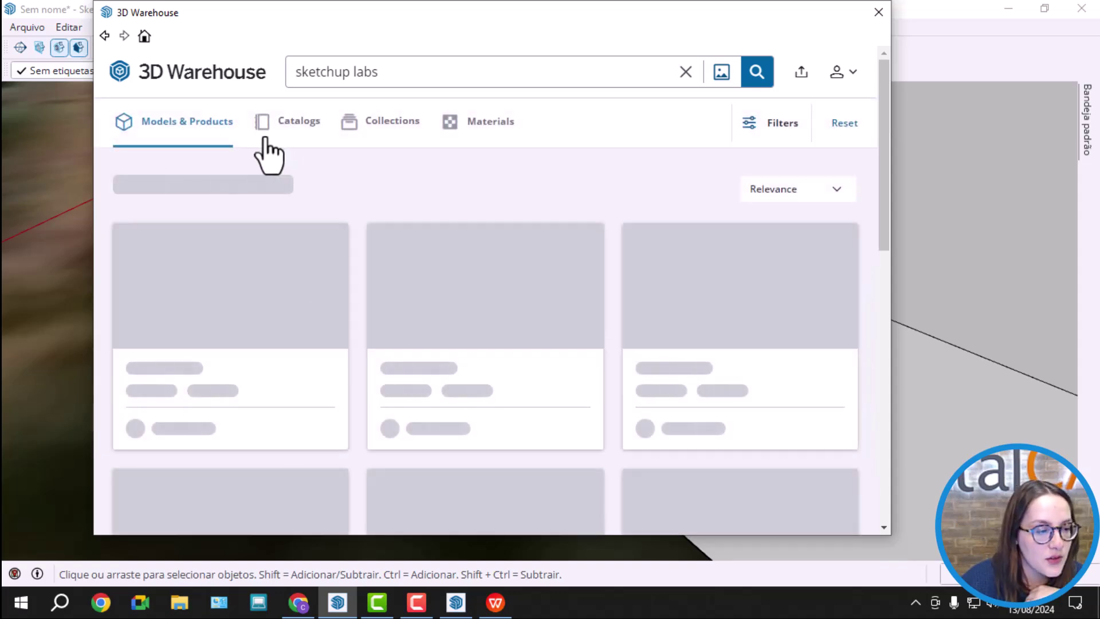
click(232, 75)
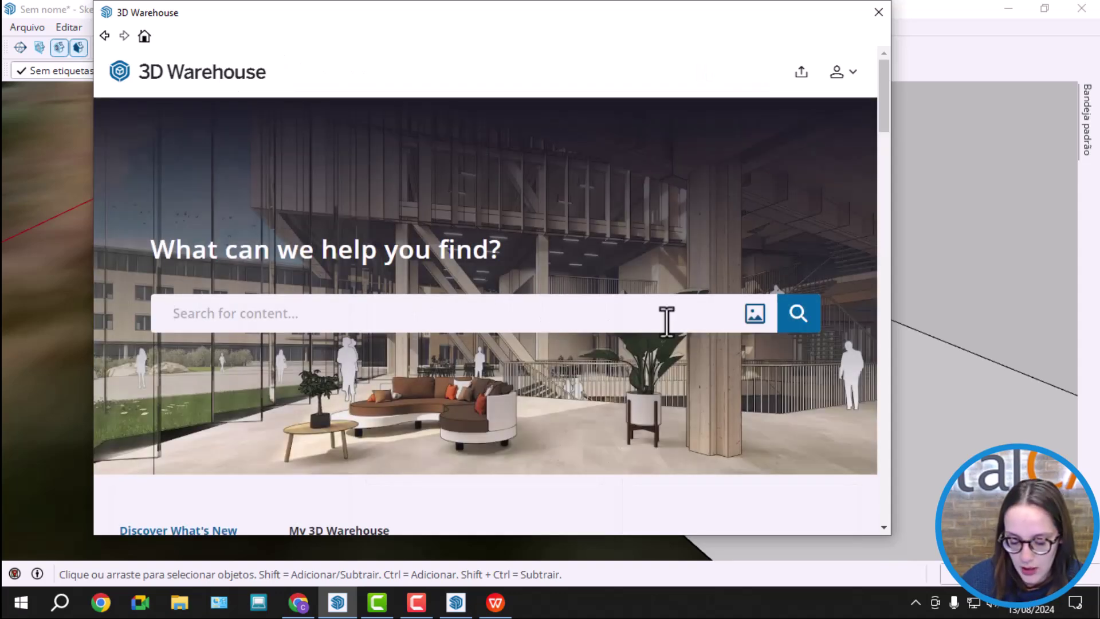
List all 3D Warehouse models and filter them to Live Component content.
key(Return)
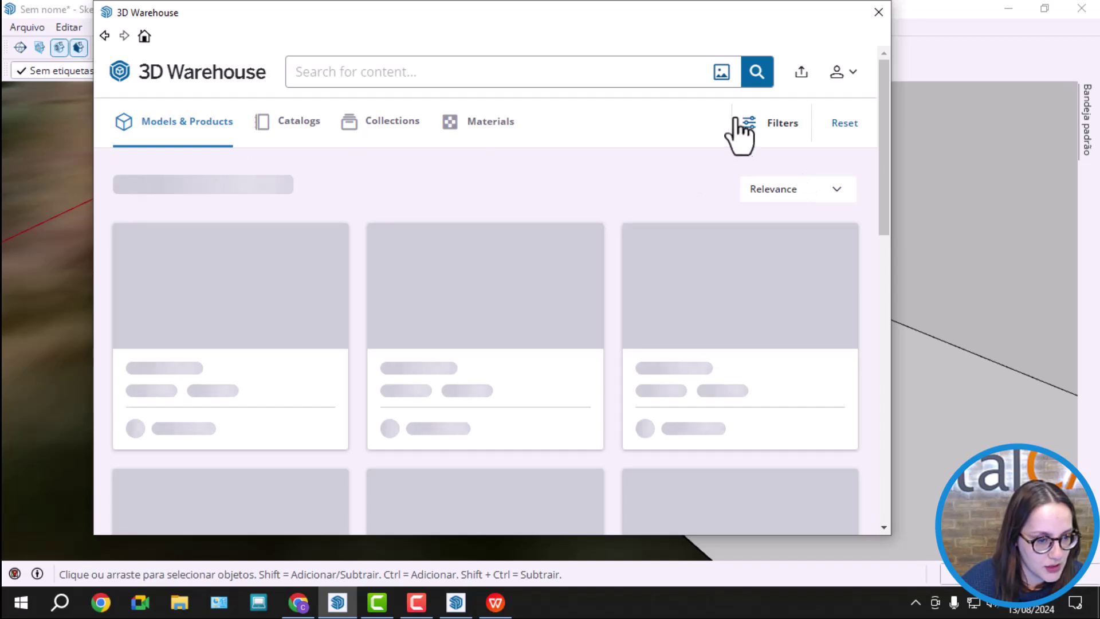
click(744, 129)
scroll(263, 283, down, 3)
scroll(263, 283, down, 5)
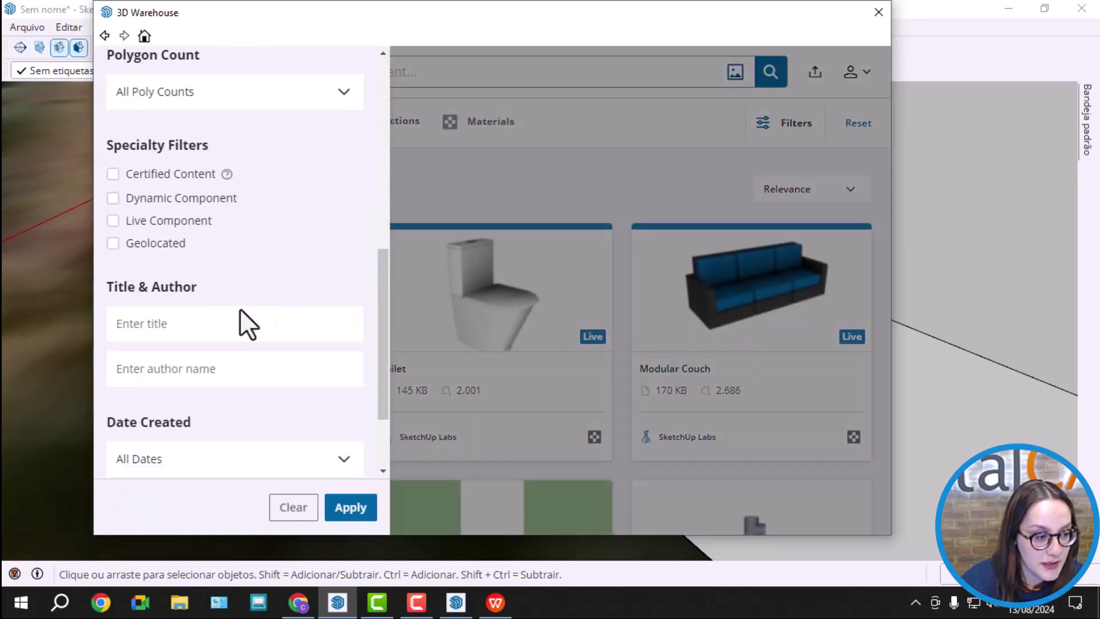
click(344, 508)
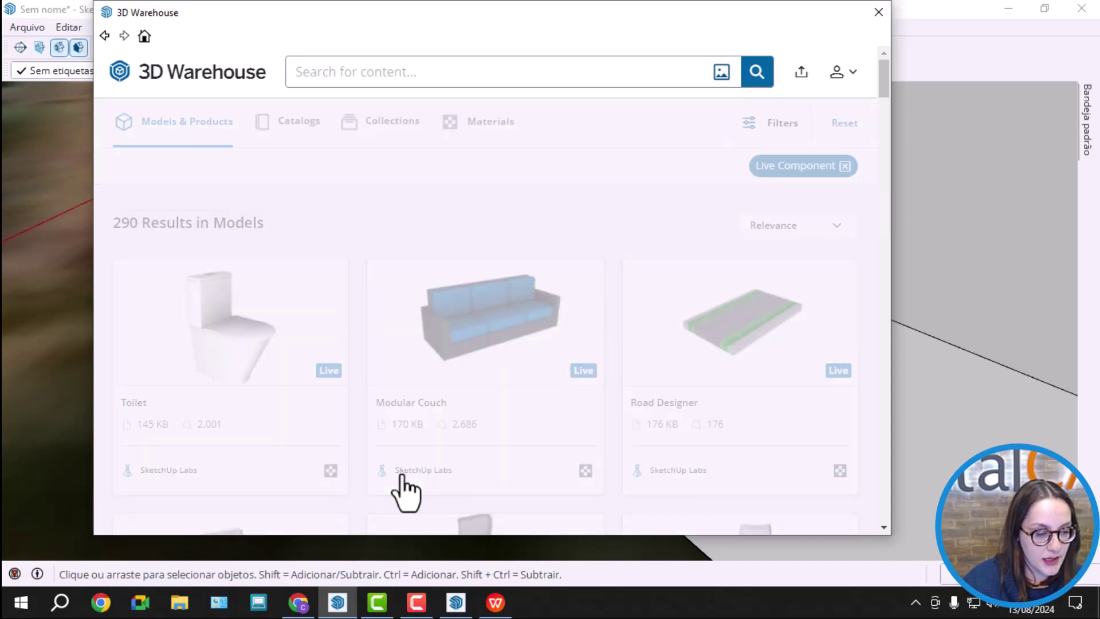
Open the SketchUp Labs brand page from a model result and browse its Collections.
click(401, 473)
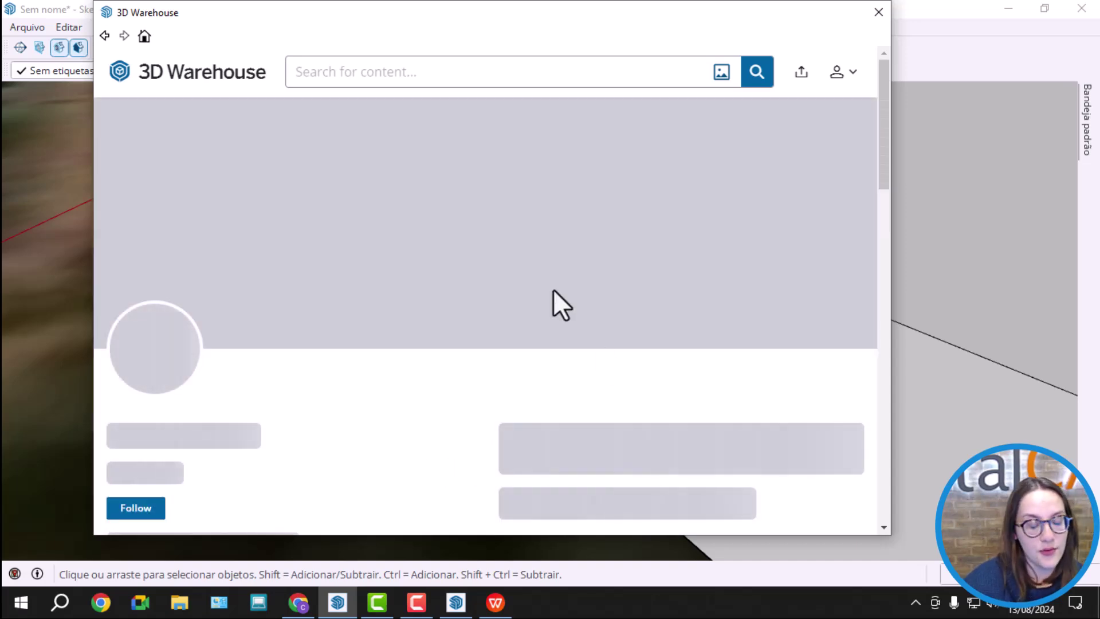
scroll(388, 255, down, 6)
scroll(396, 245, up, 3)
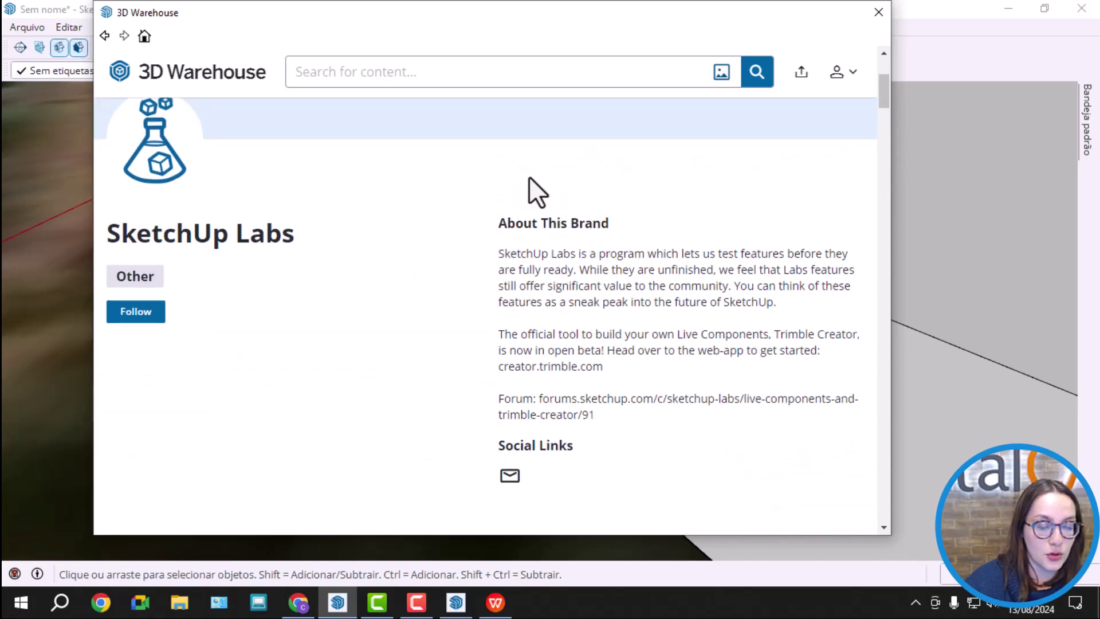
scroll(440, 223, up, 2)
scroll(439, 220, down, 7)
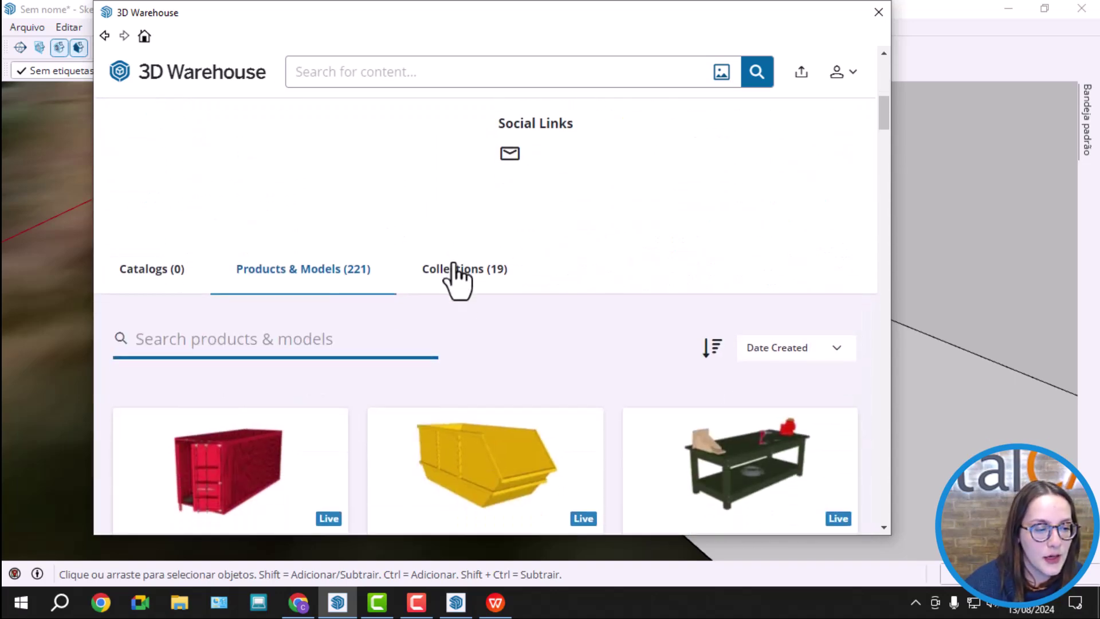
click(459, 281)
scroll(589, 263, down, 15)
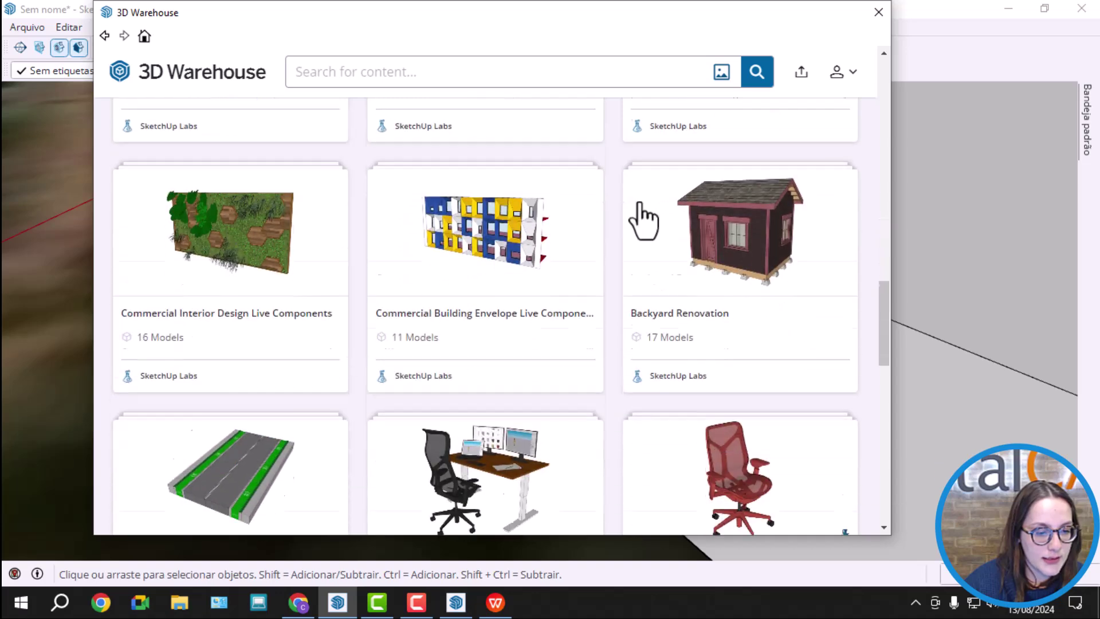
scroll(626, 229, down, 5)
scroll(699, 393, up, 4)
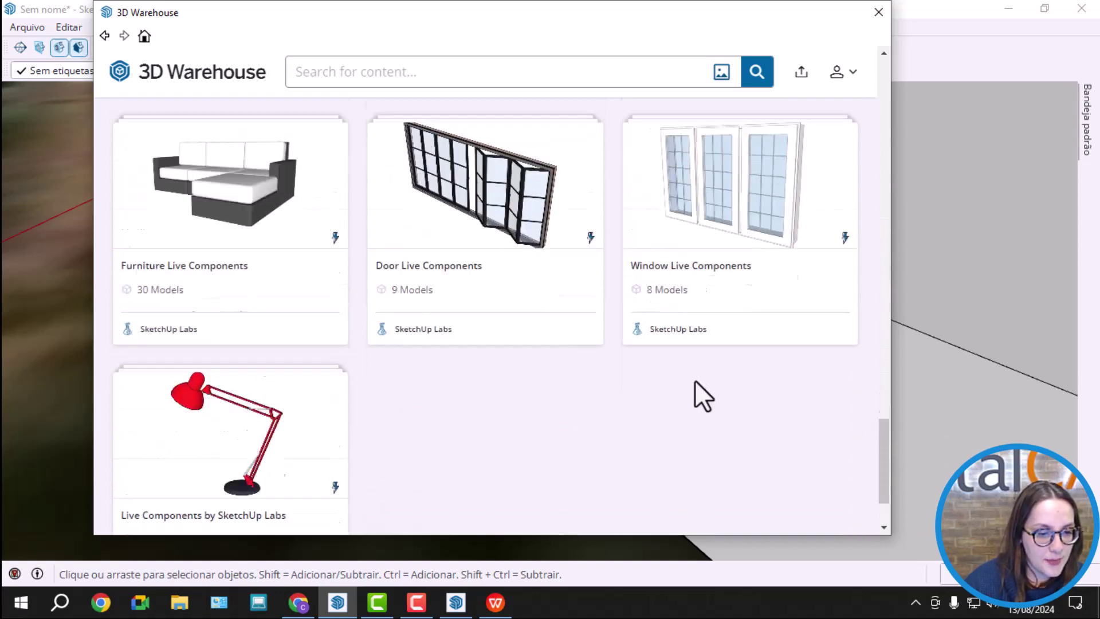
Open the Window Live Components collection and download its Shading Options component directly into the current model.
click(697, 317)
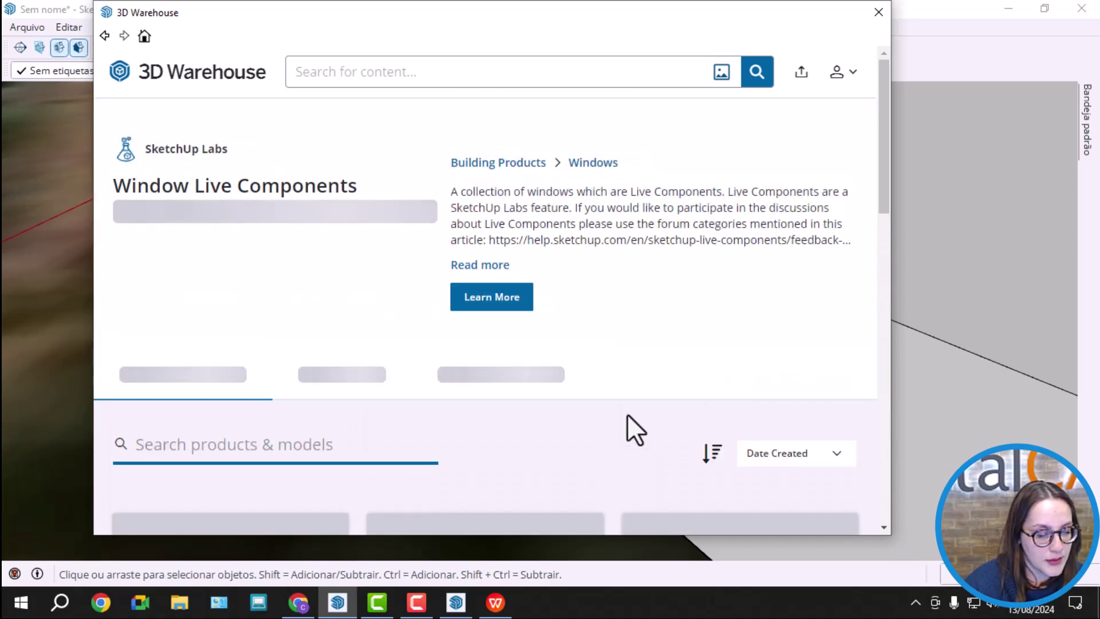
scroll(750, 221, down, 12)
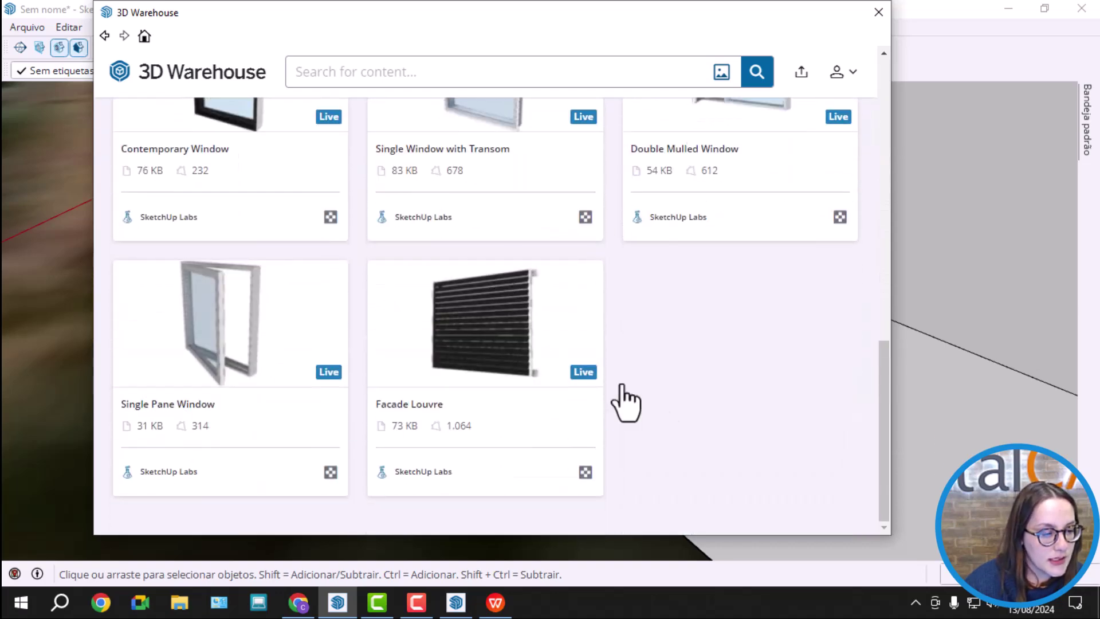
scroll(550, 339, up, 5)
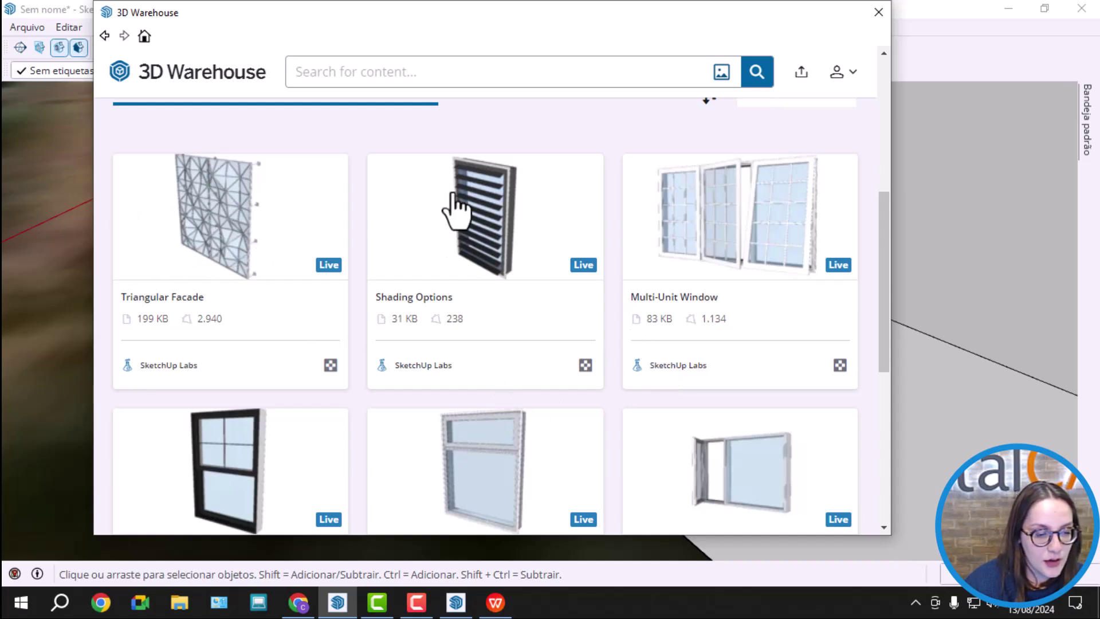
click(490, 225)
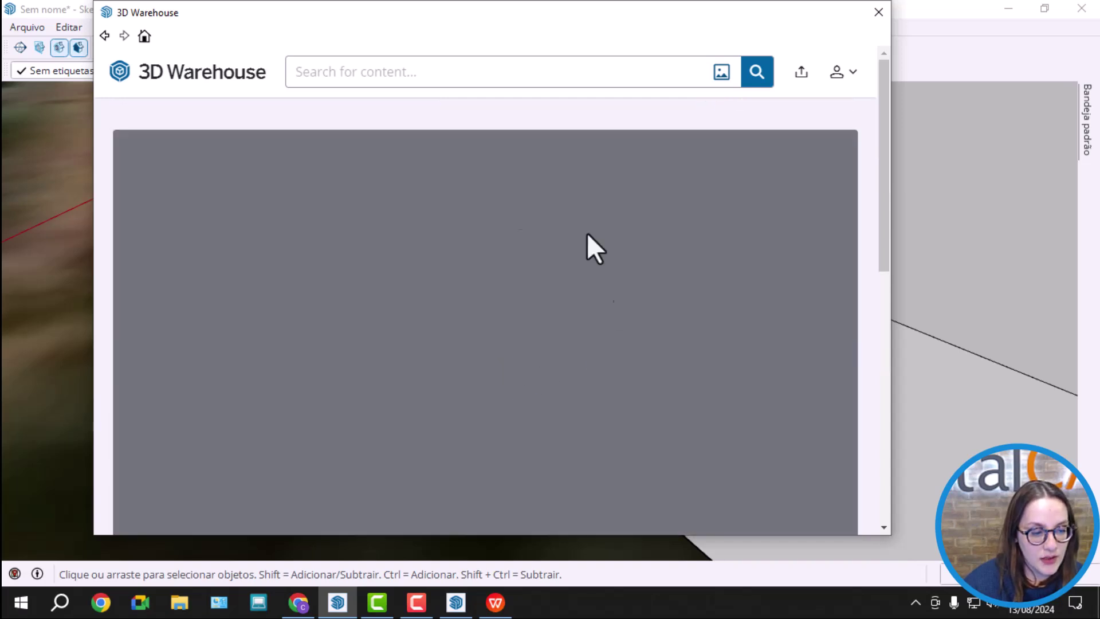
scroll(516, 266, down, 5)
click(689, 379)
click(455, 287)
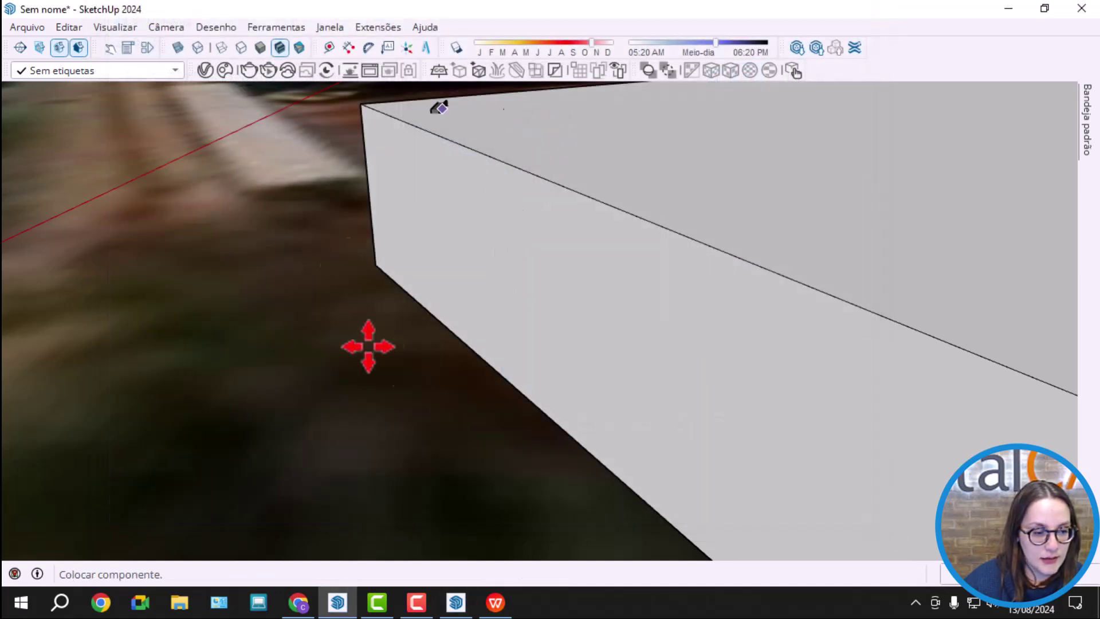
Place the Shading Options component on the ground beside the near corner of the box.
scroll(617, 220, down, 4)
scroll(496, 449, down, 3)
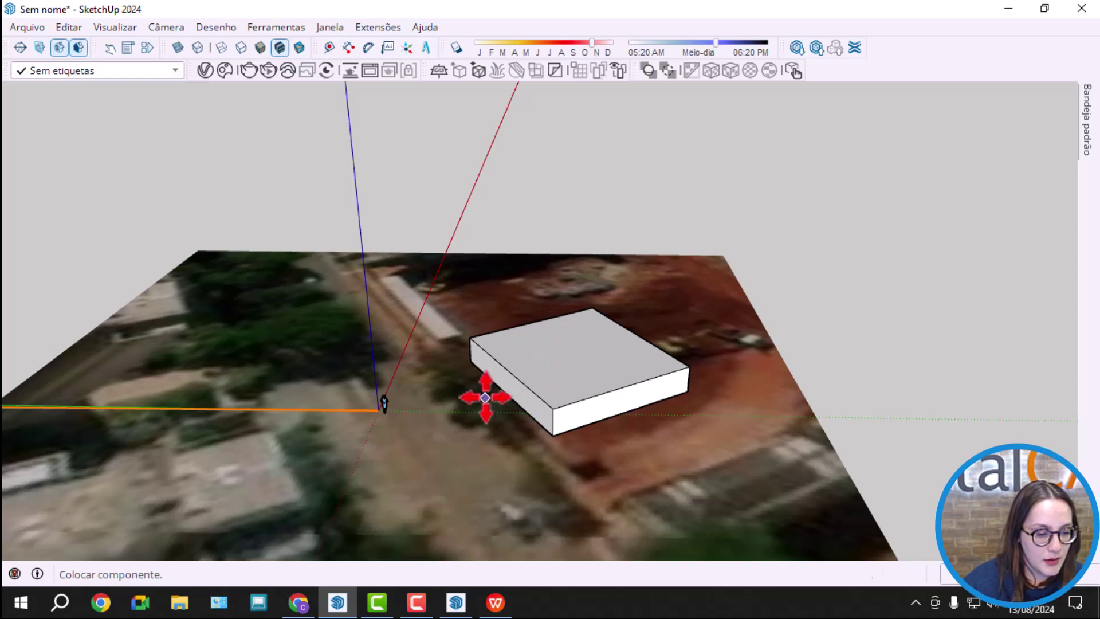
scroll(485, 397, up, 5)
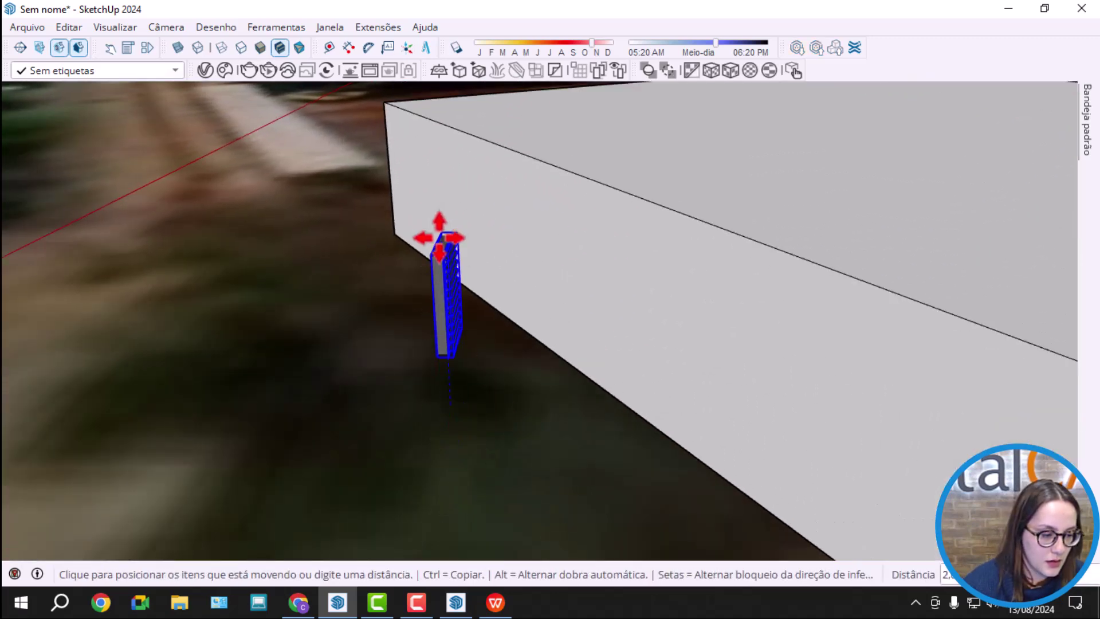
click(439, 236)
Rotate the shading component roughly a quarter turn about its vertical axis, beside the box.
middle_drag(373, 303, 429, 319)
scroll(415, 281, up, 3)
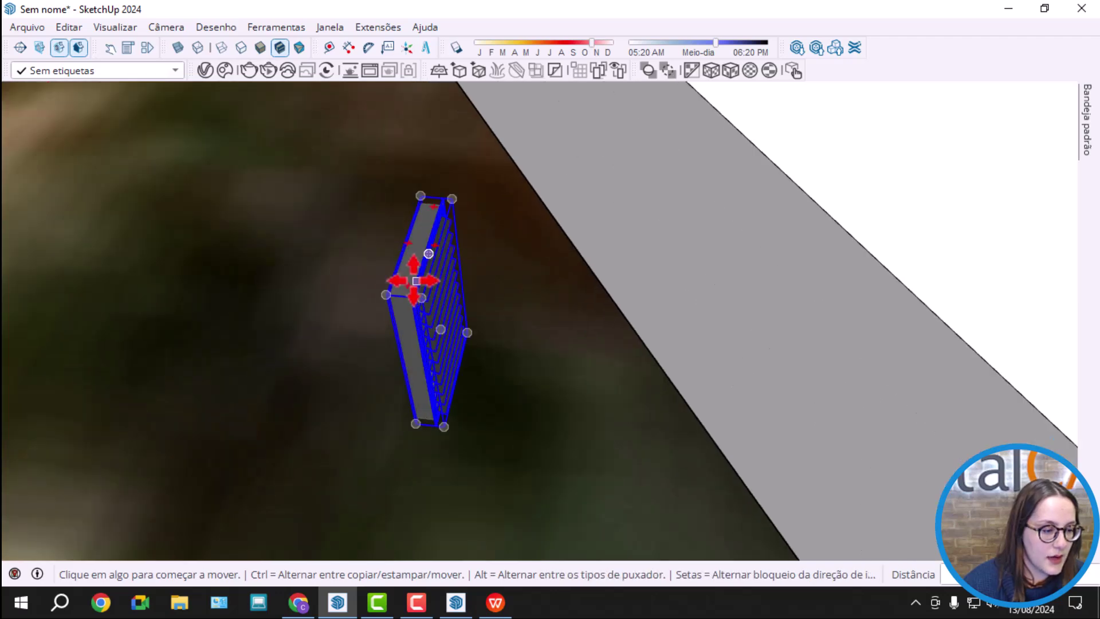
click(406, 283)
click(406, 288)
click(406, 290)
click(270, 246)
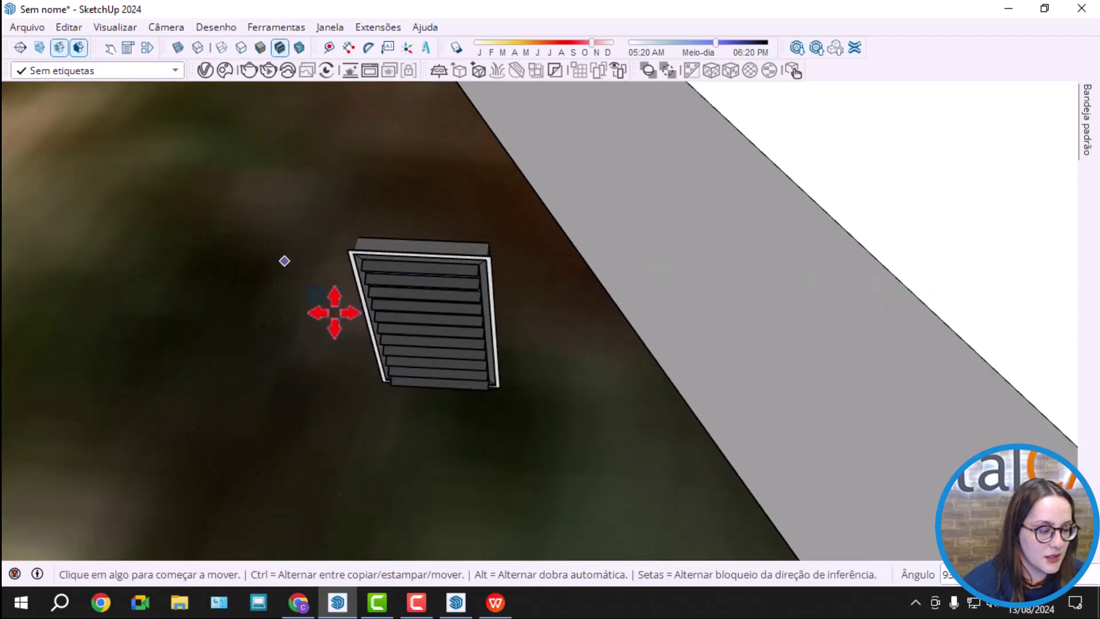
key(space)
Open the shading component's Live Component configuration and move the dialog clear of the component.
scroll(433, 323, up, 3)
middle_drag(424, 307, 430, 163)
scroll(447, 269, down, 3)
double_click(459, 295)
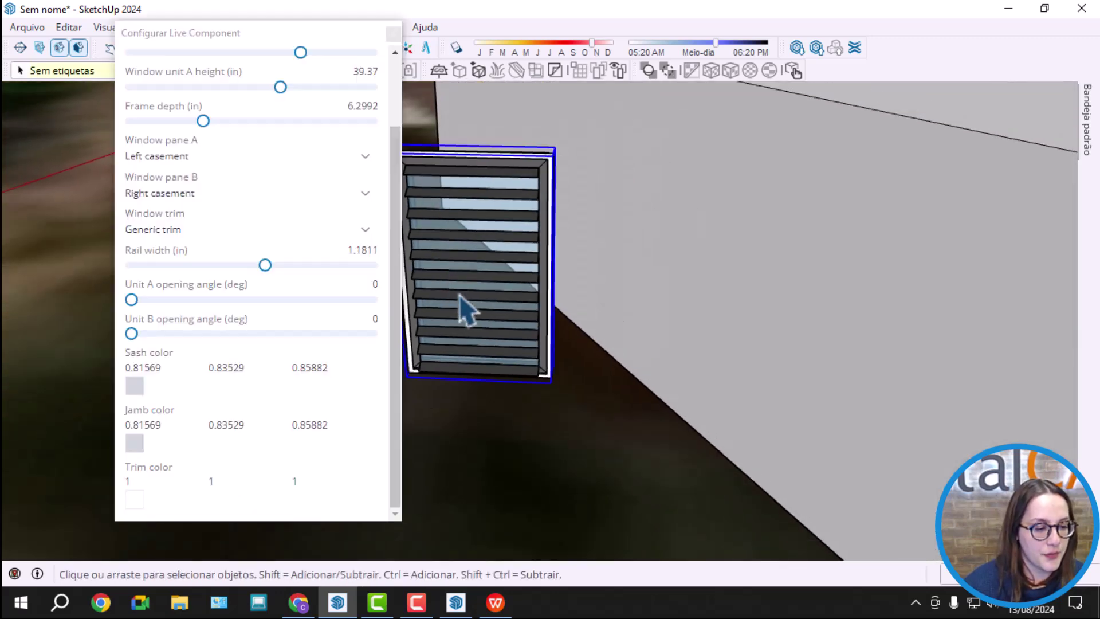
scroll(237, 177, up, 2)
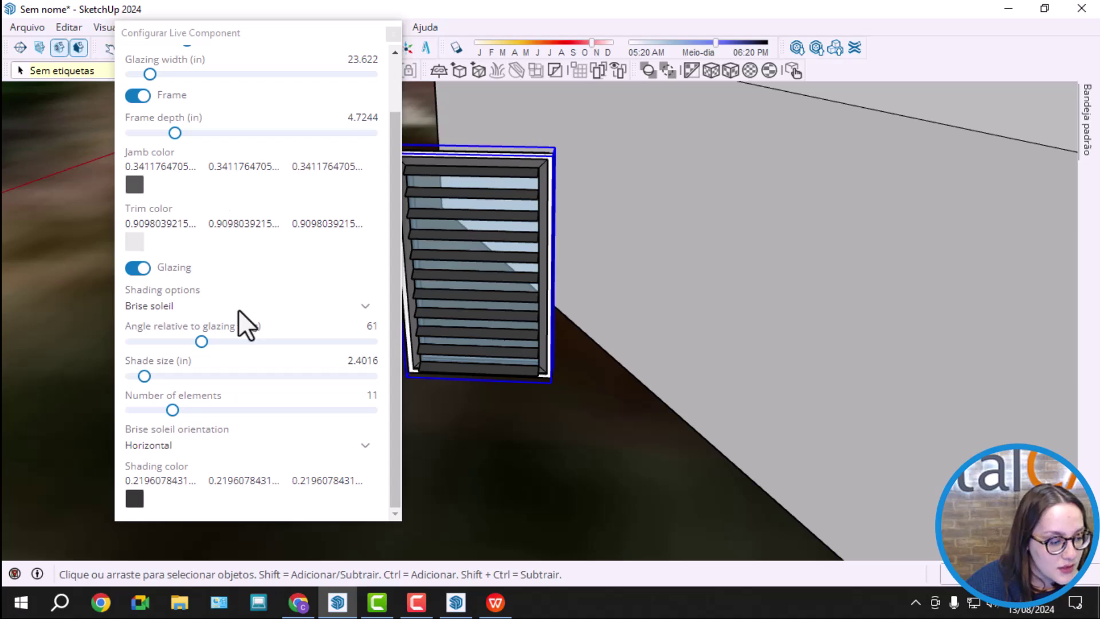
drag(181, 38, 132, 29)
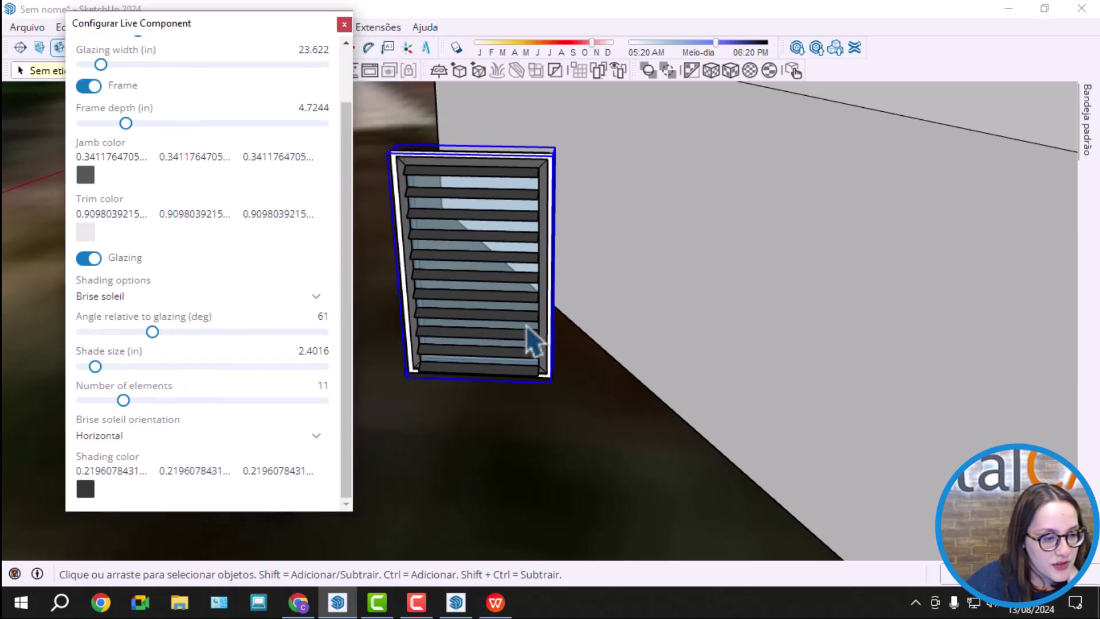
scroll(525, 289, down, 3)
Switch to the PDF report in WPS, review the Fachada noroeste shading strategies, and return to SketchUp.
click(494, 603)
drag(237, 201, 471, 201)
click(424, 191)
drag(335, 201, 466, 198)
click(424, 202)
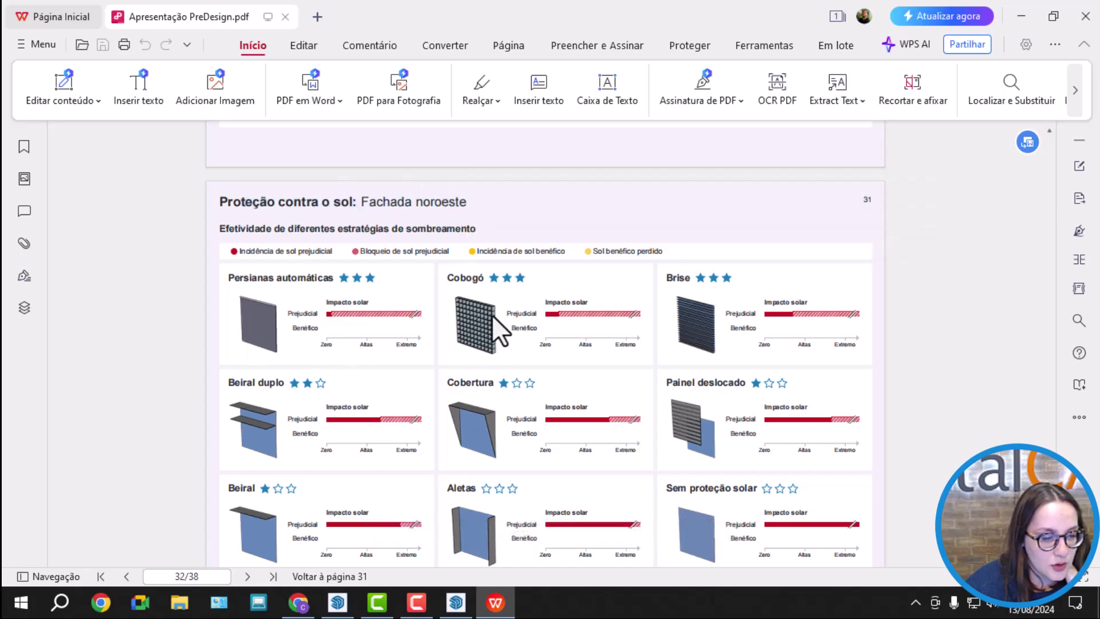
click(496, 599)
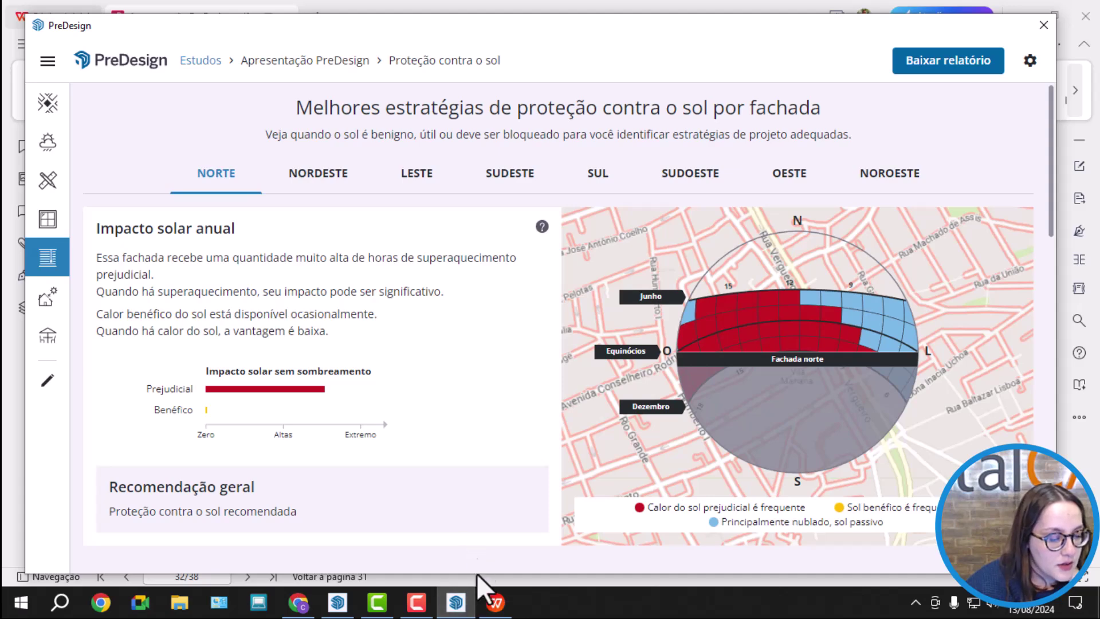
click(337, 598)
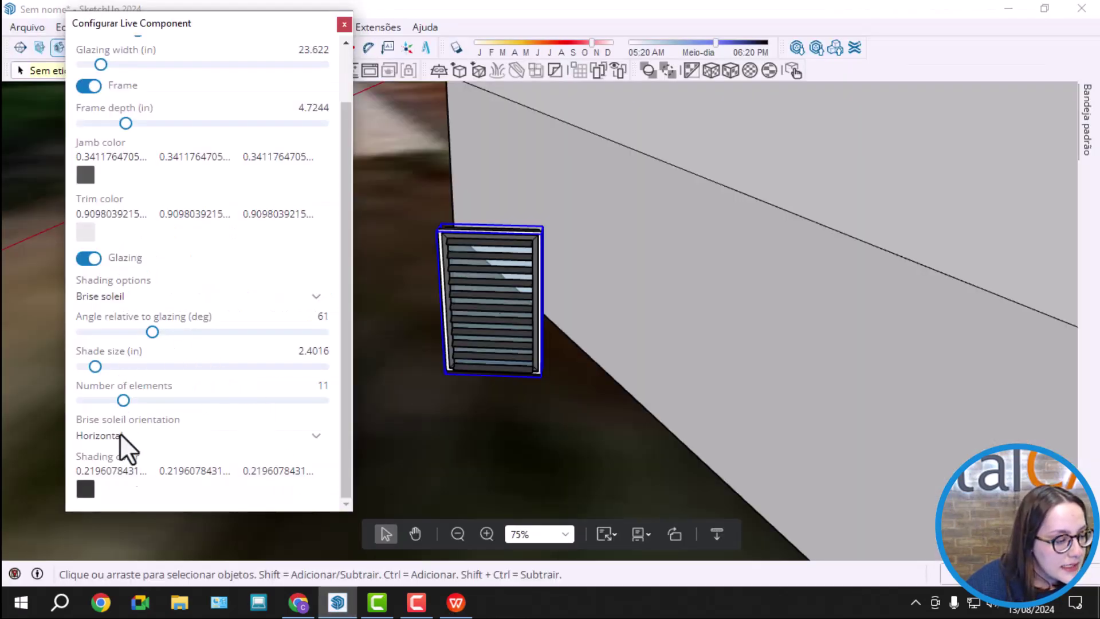
Check the brise soleil orientation choices, try the Hood shading option, and switch the component back to Brise soleil.
click(101, 439)
click(101, 438)
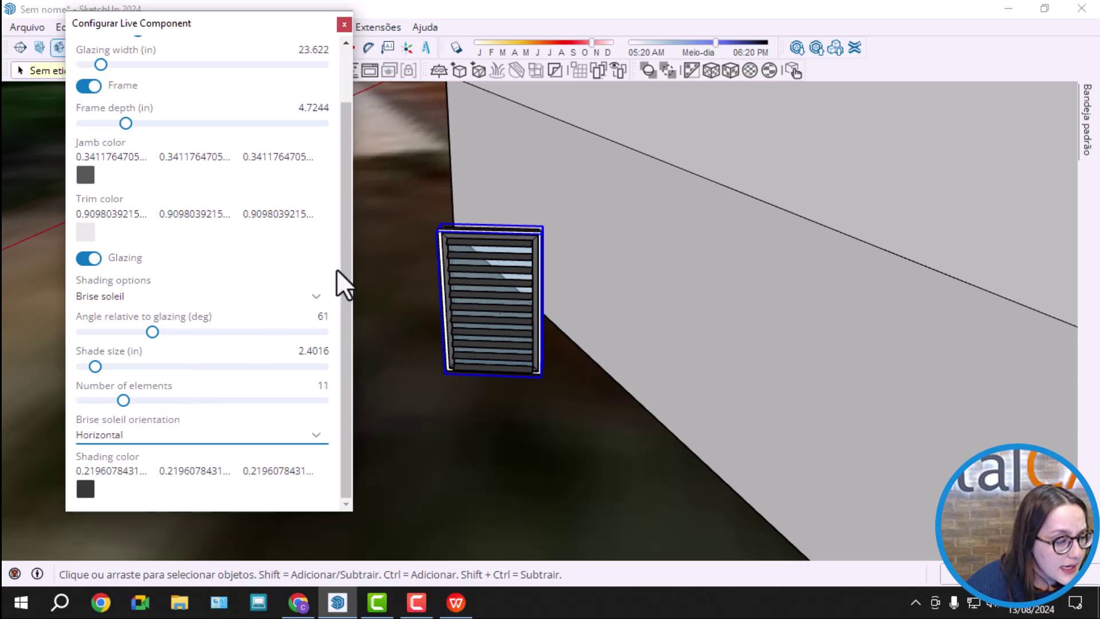
scroll(270, 276, up, 1)
click(247, 357)
click(136, 362)
click(102, 357)
click(141, 390)
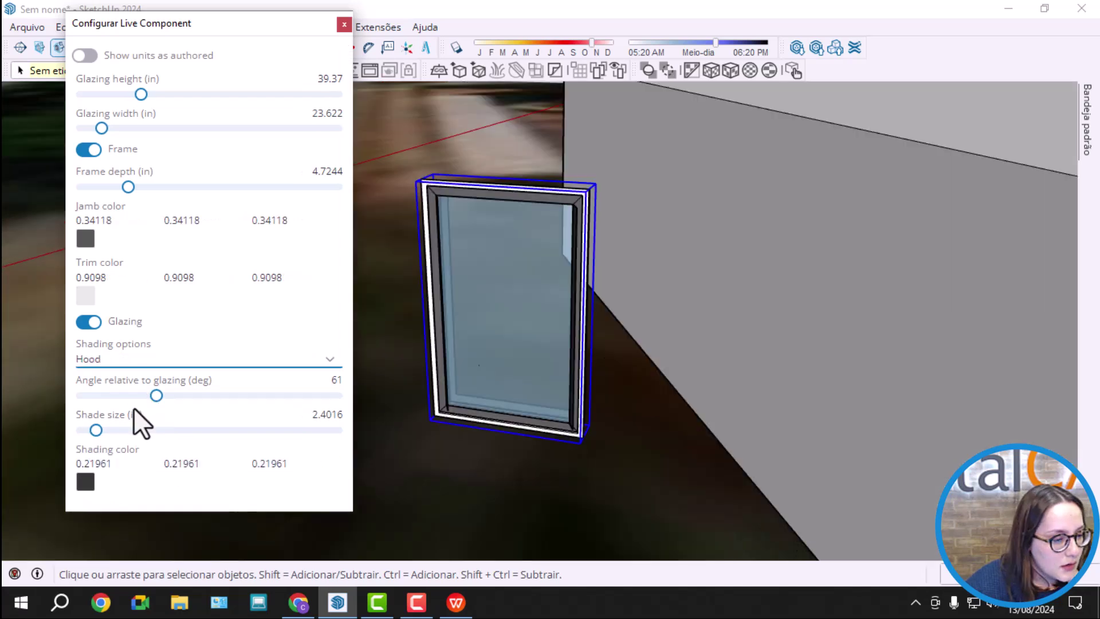
click(102, 361)
click(114, 416)
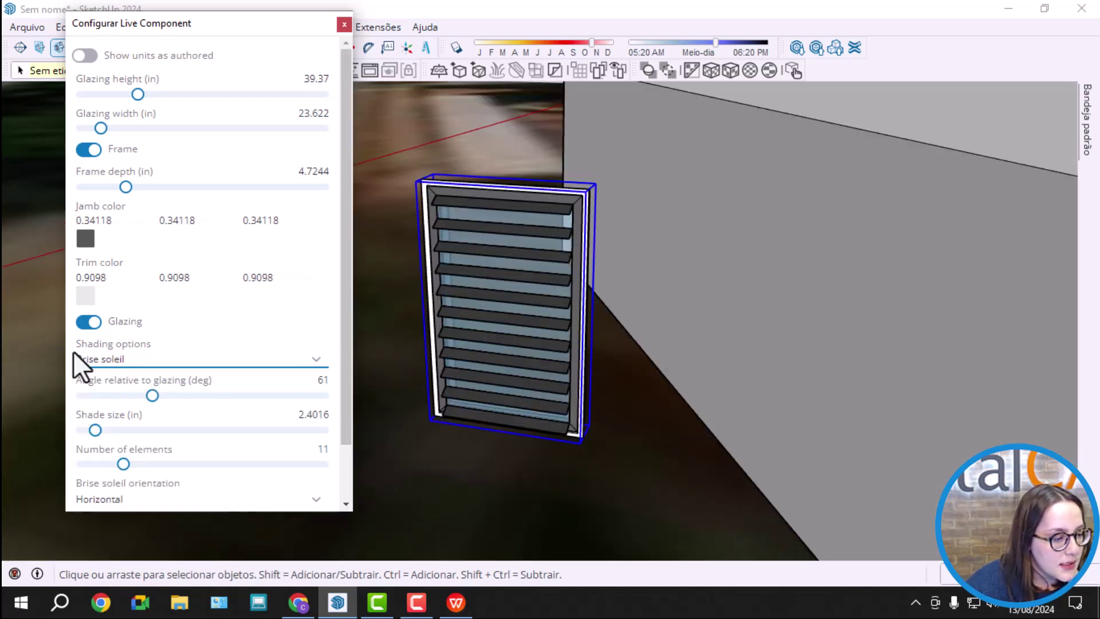
Try the Automated external blind shading option and adjust the blind opening until it covers most of the glazing.
click(92, 358)
click(111, 434)
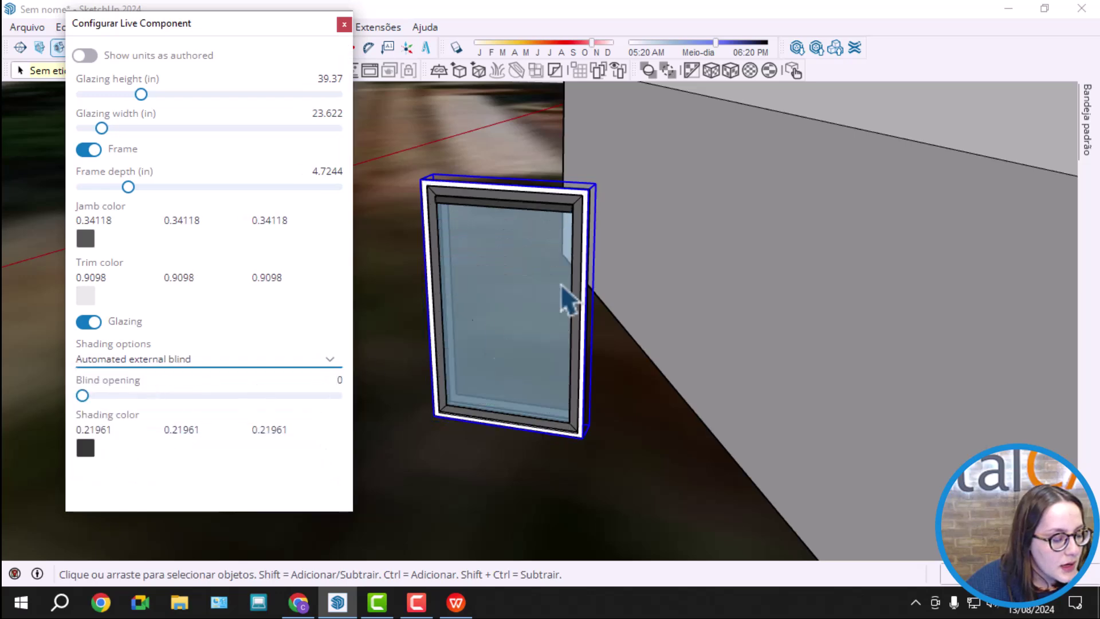
scroll(487, 325, up, 3)
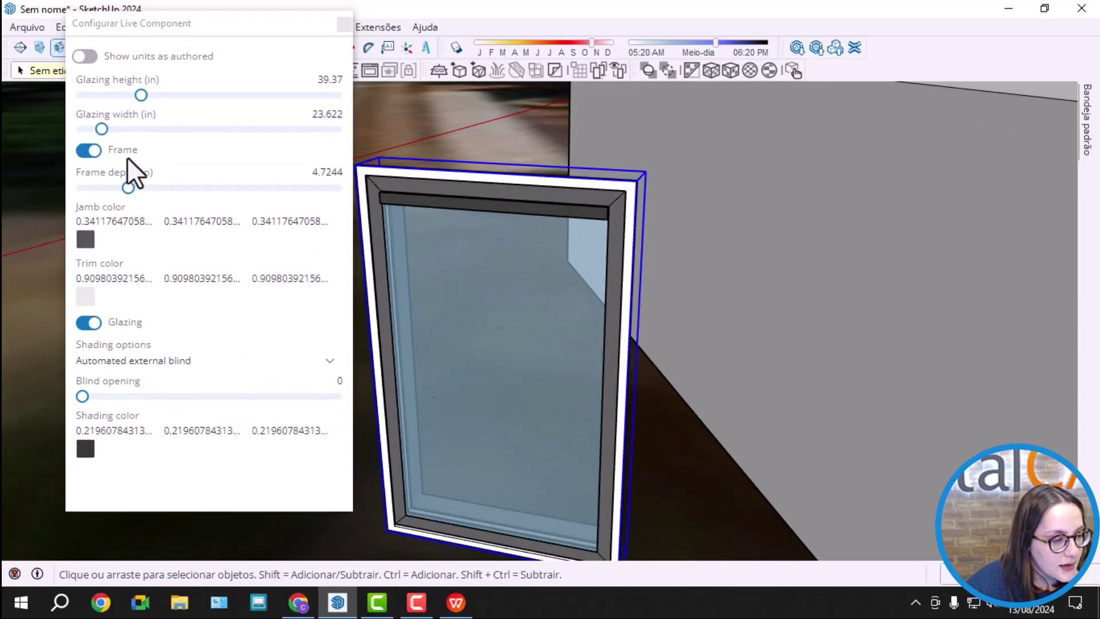
mouse_move(82, 396)
mouse_down()
mouse_move(261, 421)
mouse_move(91, 398)
mouse_move(302, 398)
mouse_up()
scroll(564, 366, down, 2)
Try the Offset panel shading option with the panel position set to 0.3.
click(96, 359)
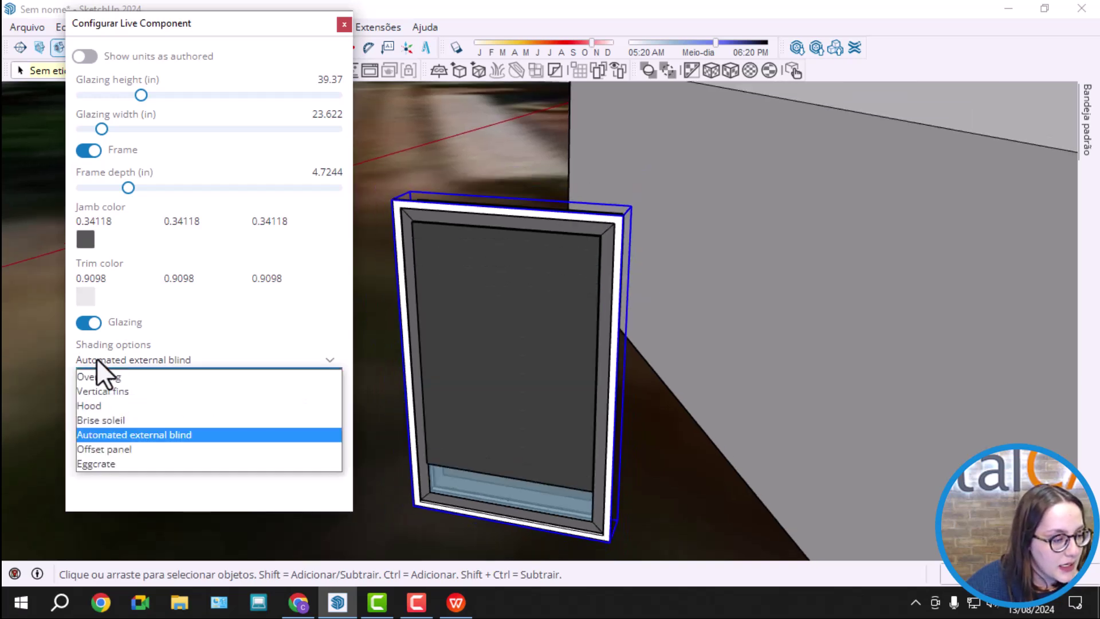
click(114, 450)
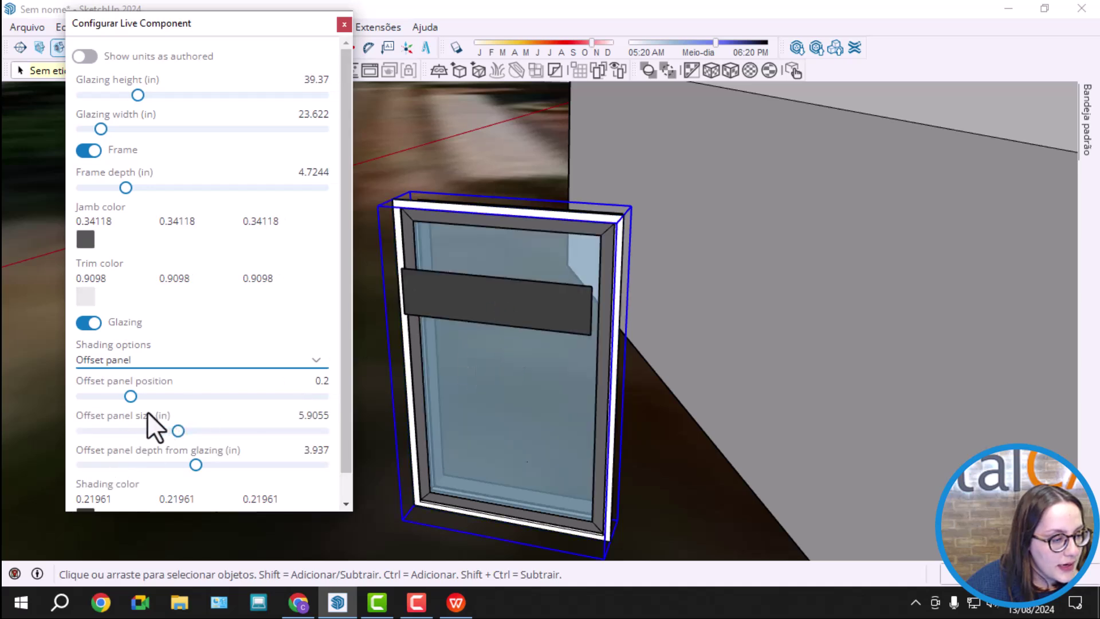
drag(131, 396, 153, 396)
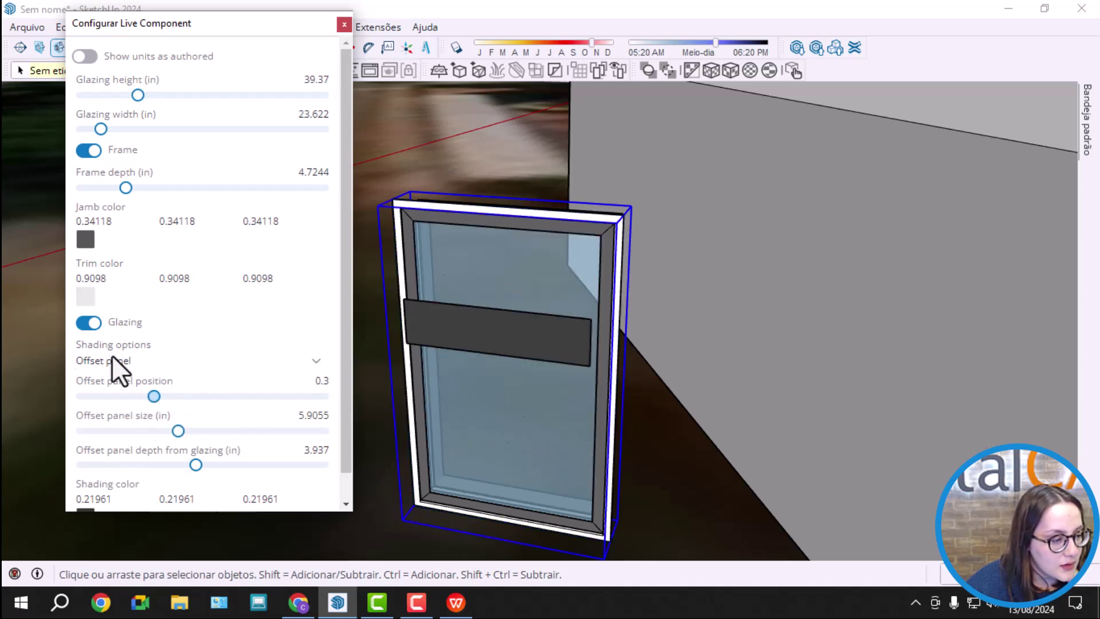
Set the shading option to Eggcrate with a shade size of 1.4961 in and 18 horizontal elements.
click(110, 360)
click(122, 465)
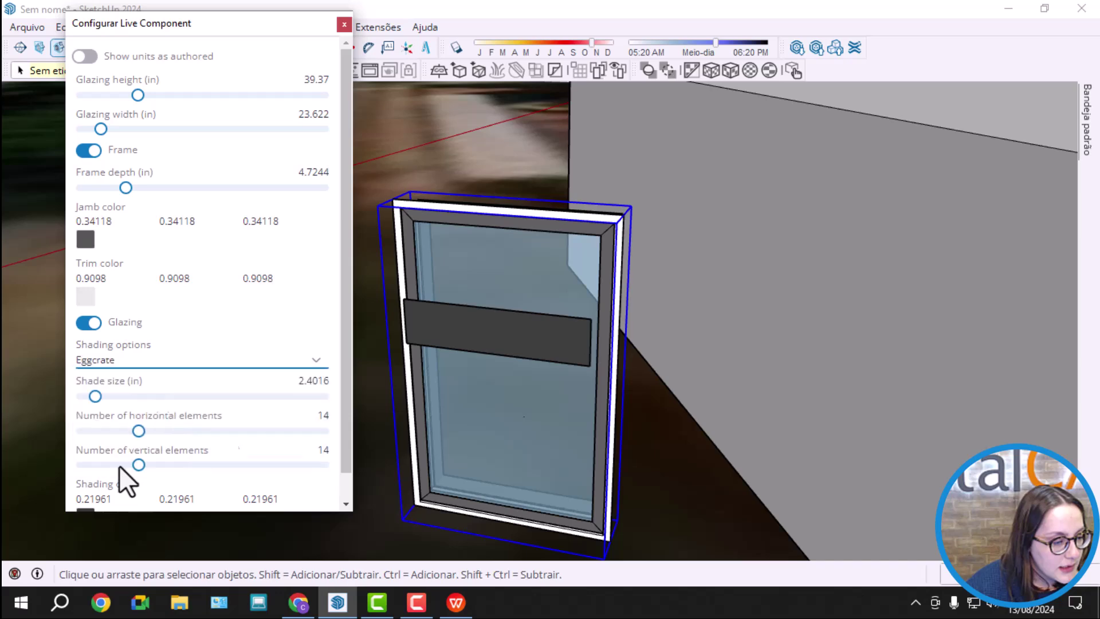
mouse_move(95, 396)
mouse_down()
mouse_move(162, 396)
mouse_move(85, 396)
mouse_up()
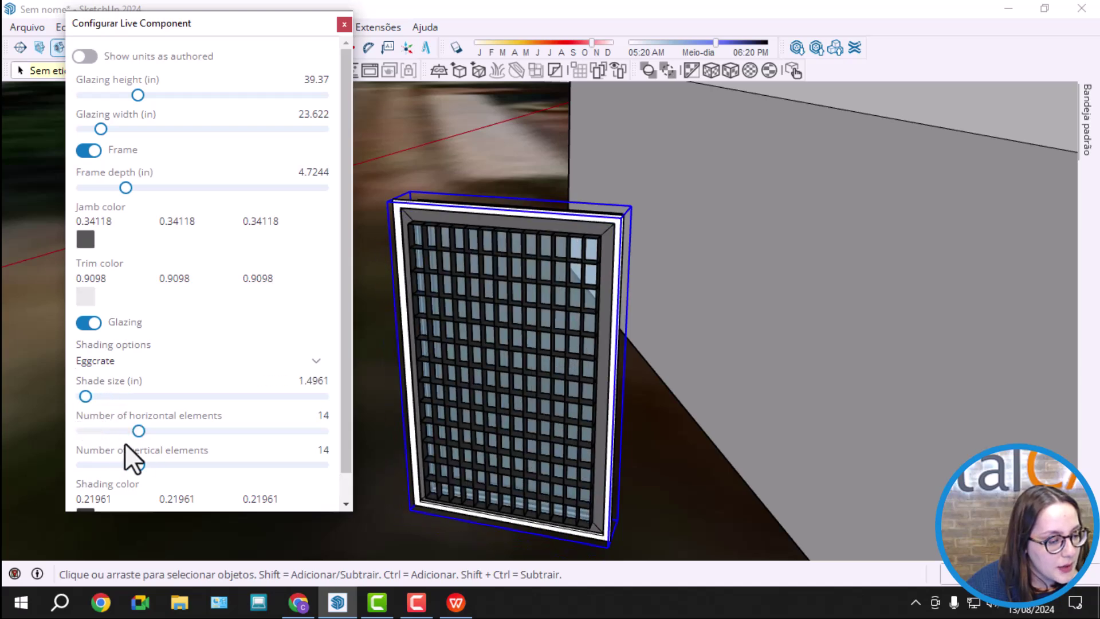
drag(138, 430, 139, 469)
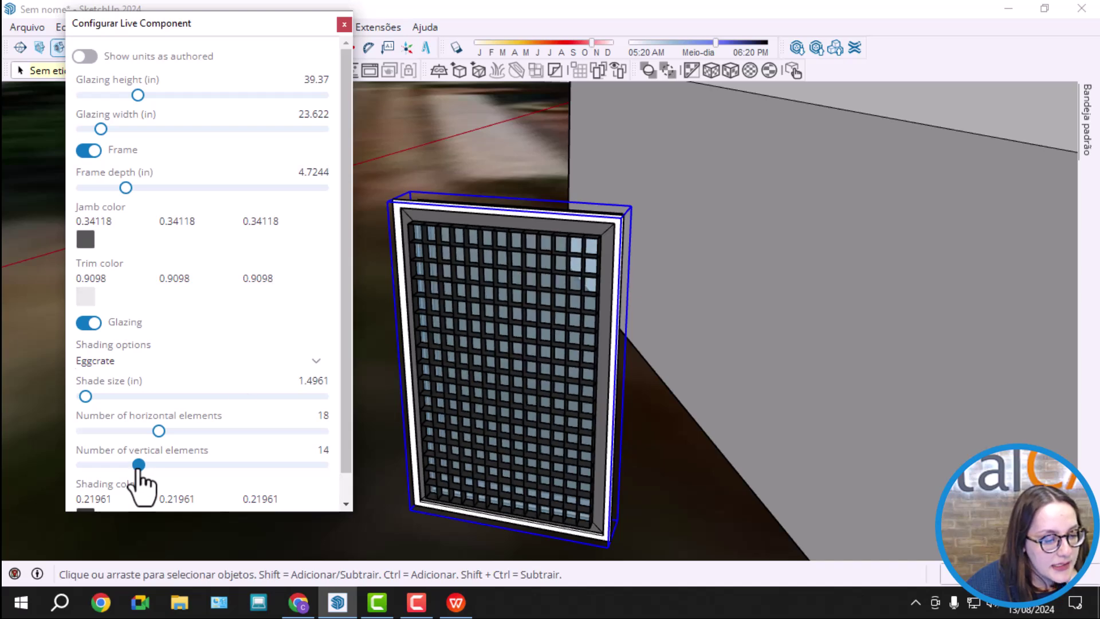
Close the Live Component configuration and remove the shading component from beside the box.
scroll(547, 277, down, 2)
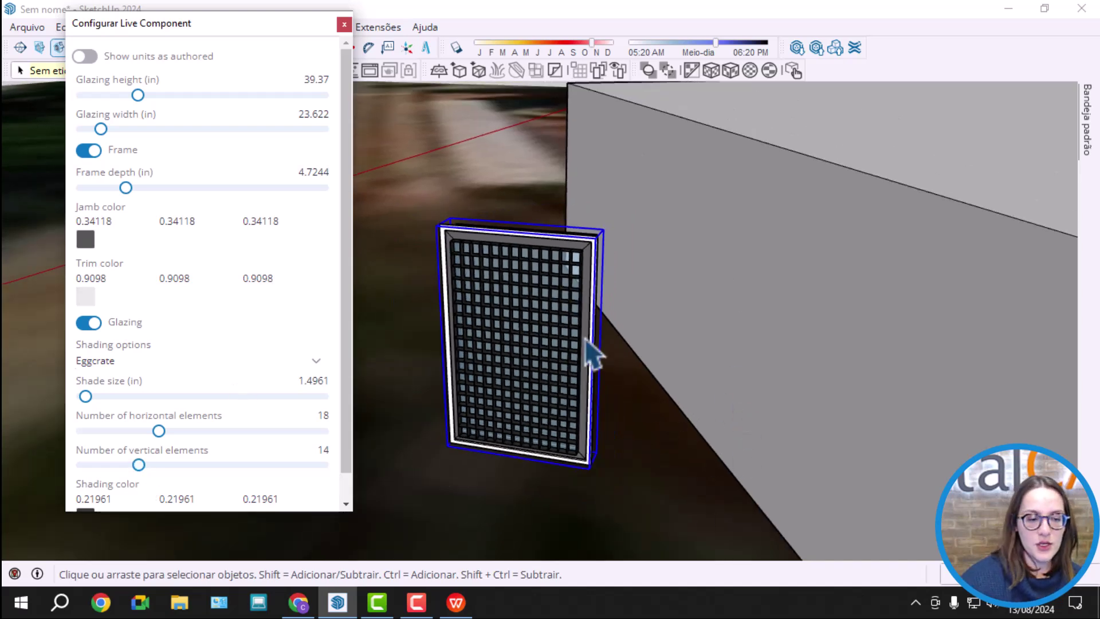
scroll(550, 162, down, 5)
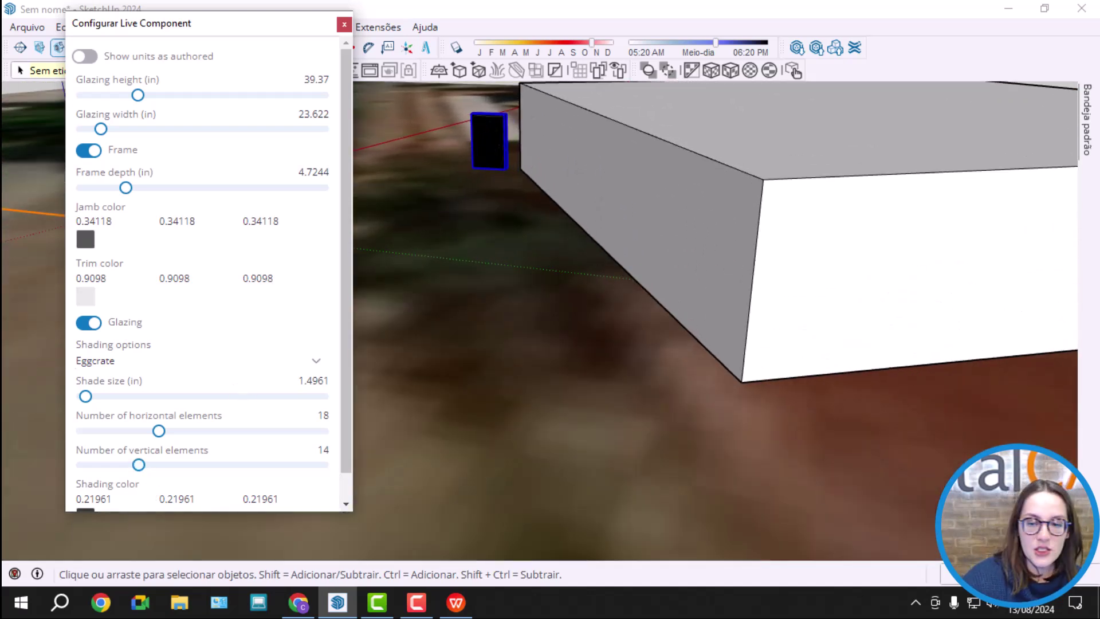
click(344, 24)
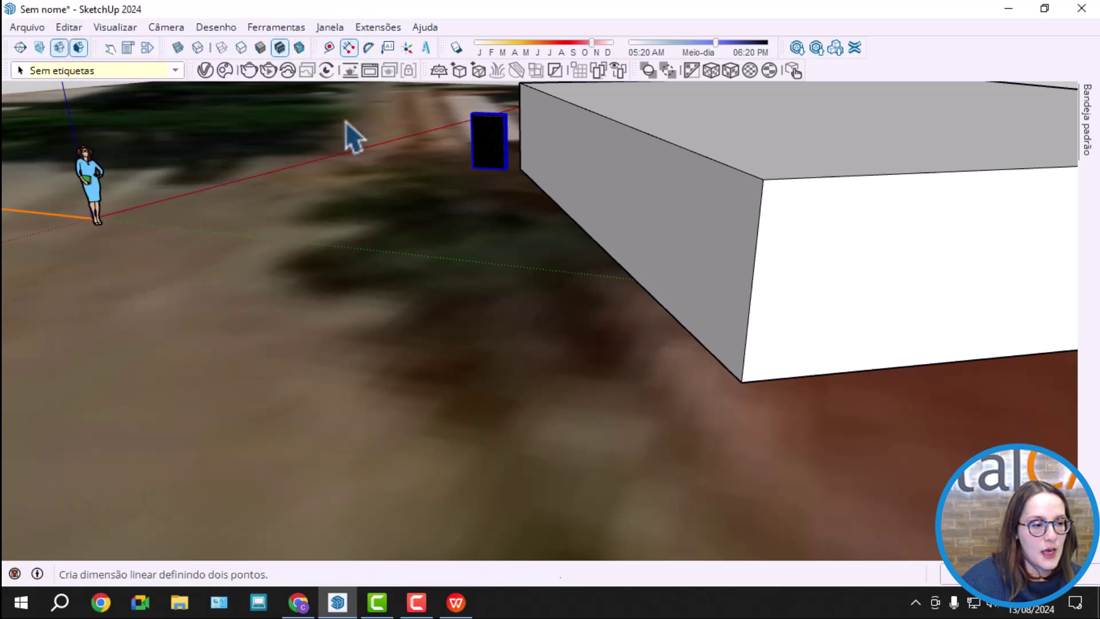
scroll(417, 453, down, 3)
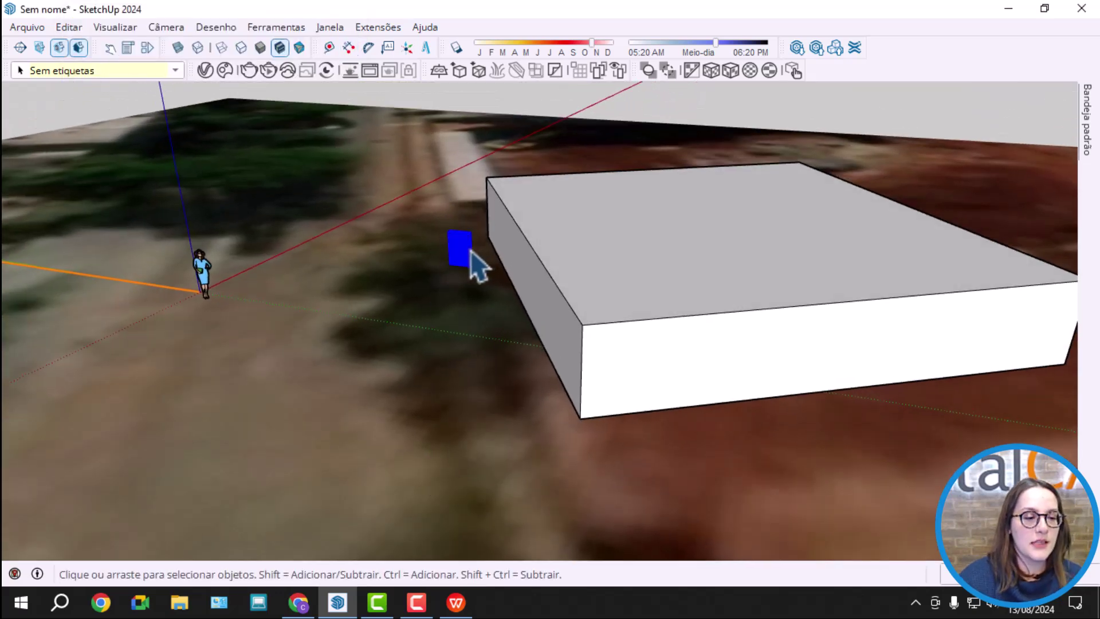
scroll(564, 412, down, 2)
scroll(650, 269, up, 5)
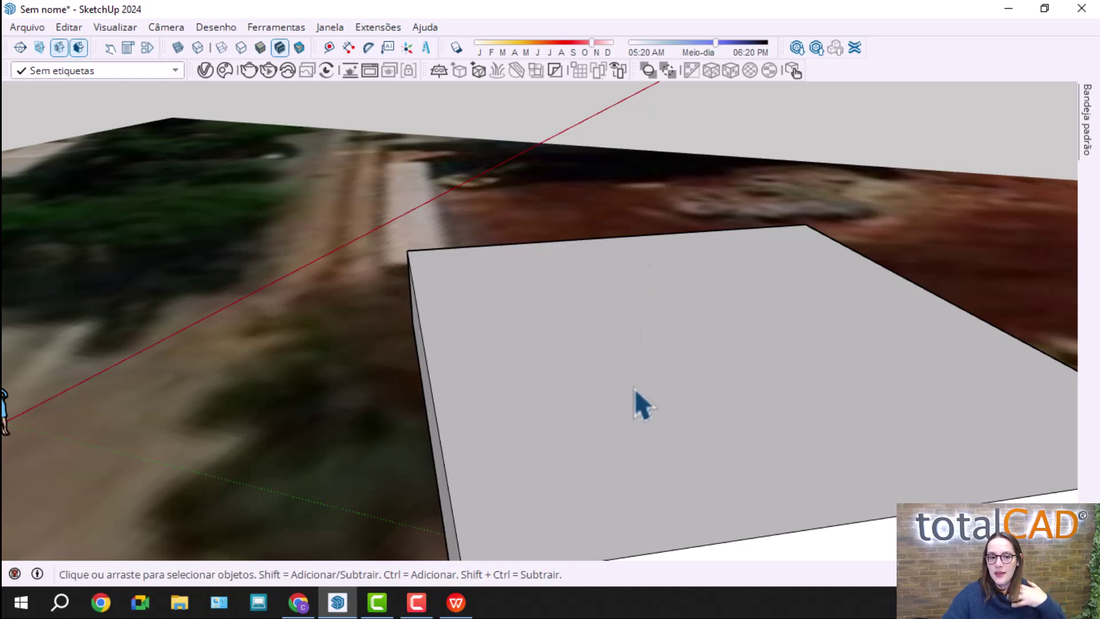
scroll(641, 388, down, 3)
middle_drag(708, 394, 515, 412)
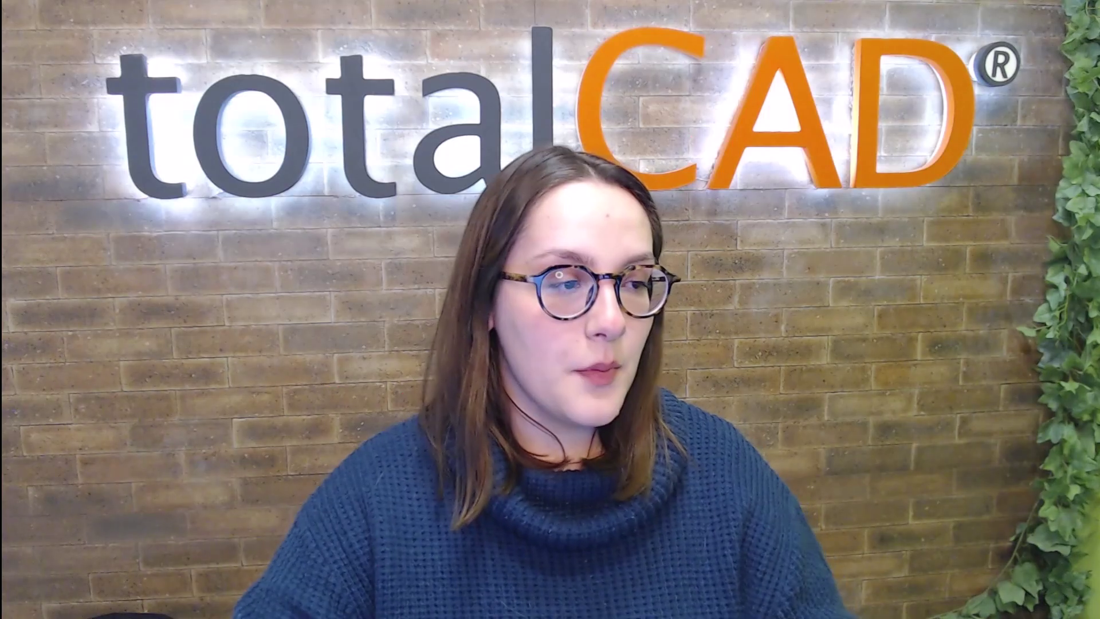